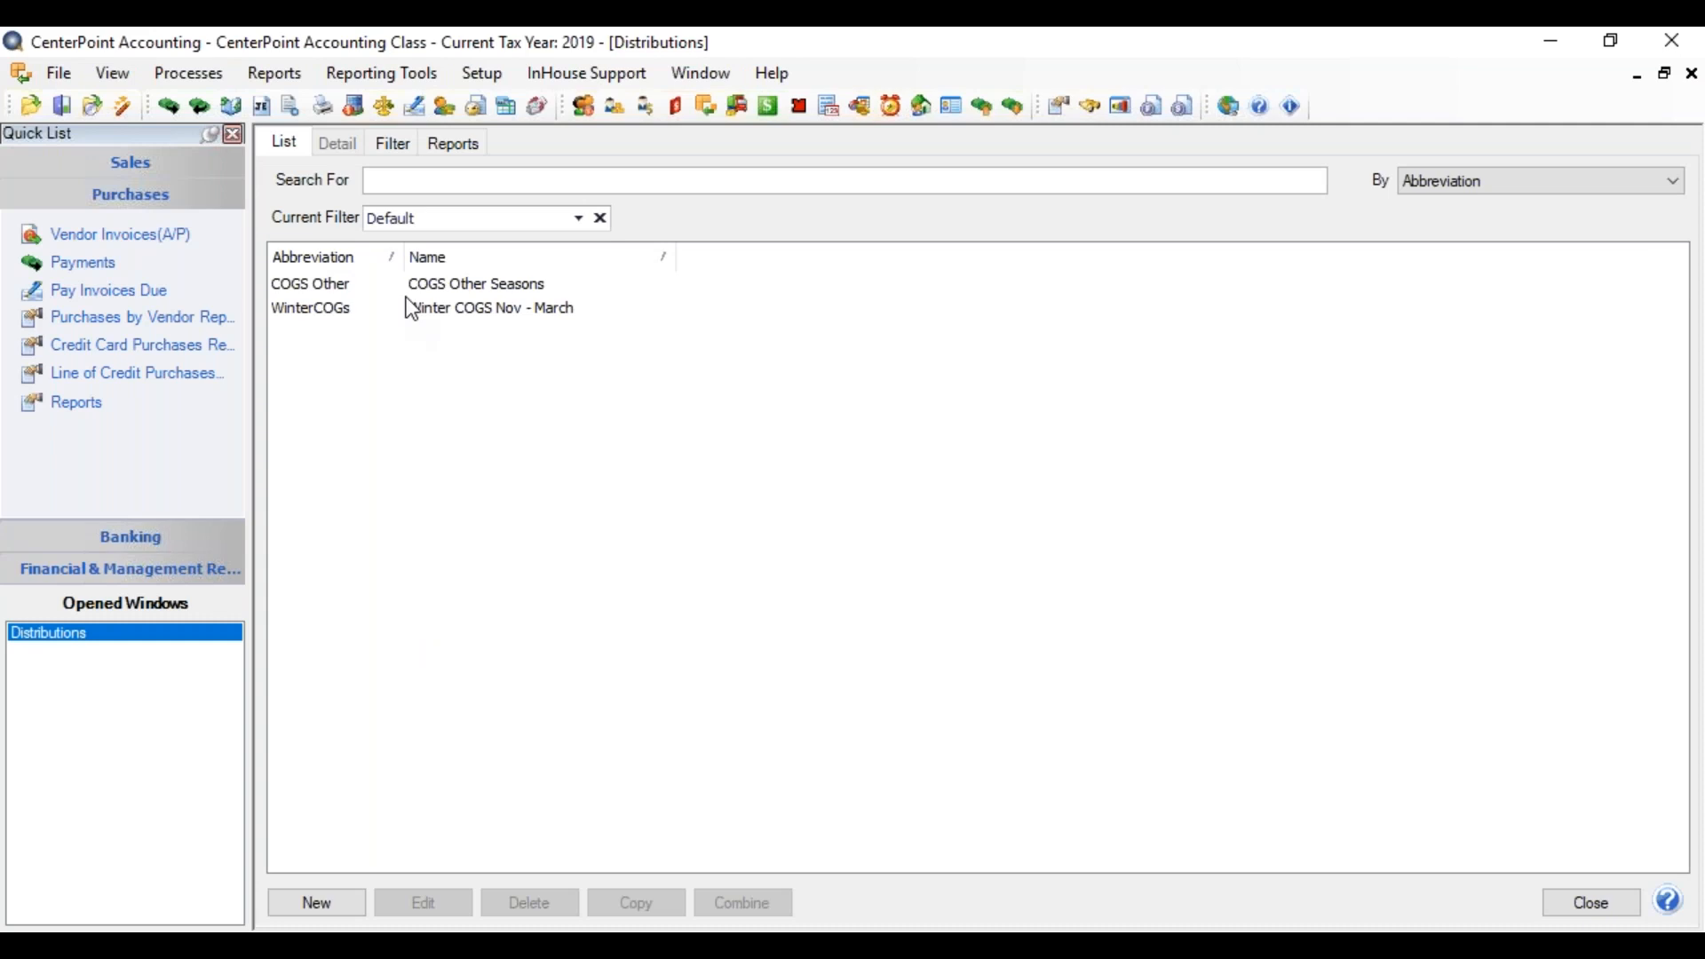
# Create a new distribution with the abbreviation OH Expense and the name Overhead Expense by Percentage.
pyautogui.click(312, 903)
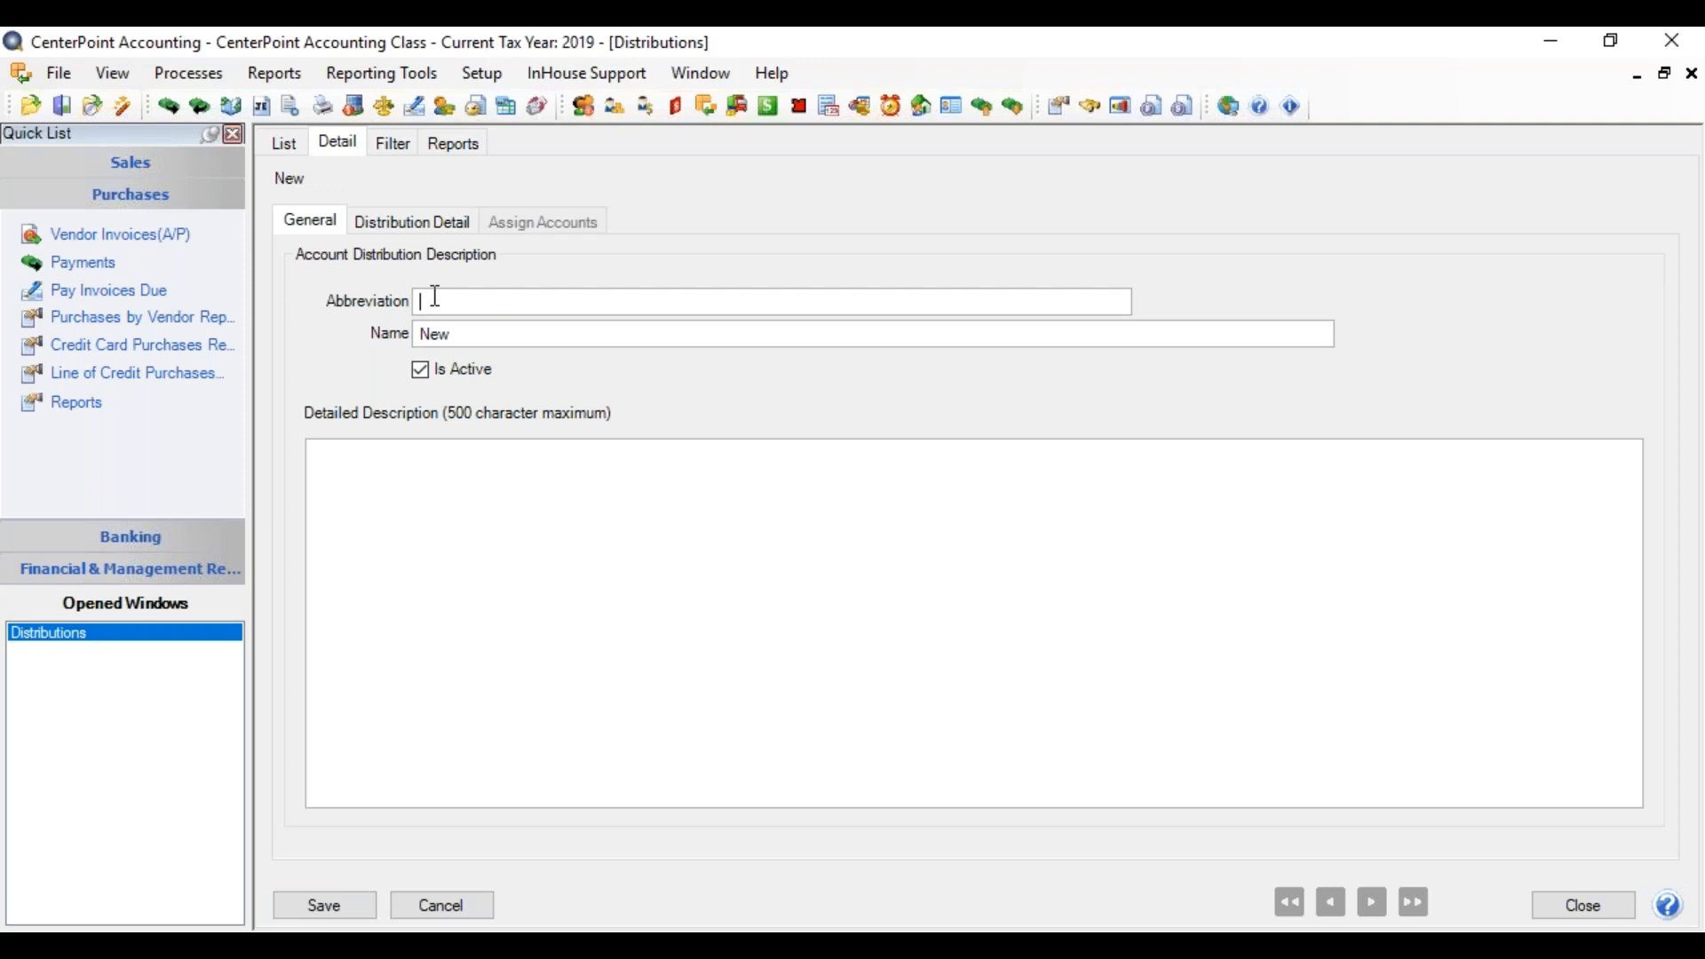
pyautogui.write('OH Expense')
pyautogui.press('Tab')
pyautogui.write('Overhead Expens')
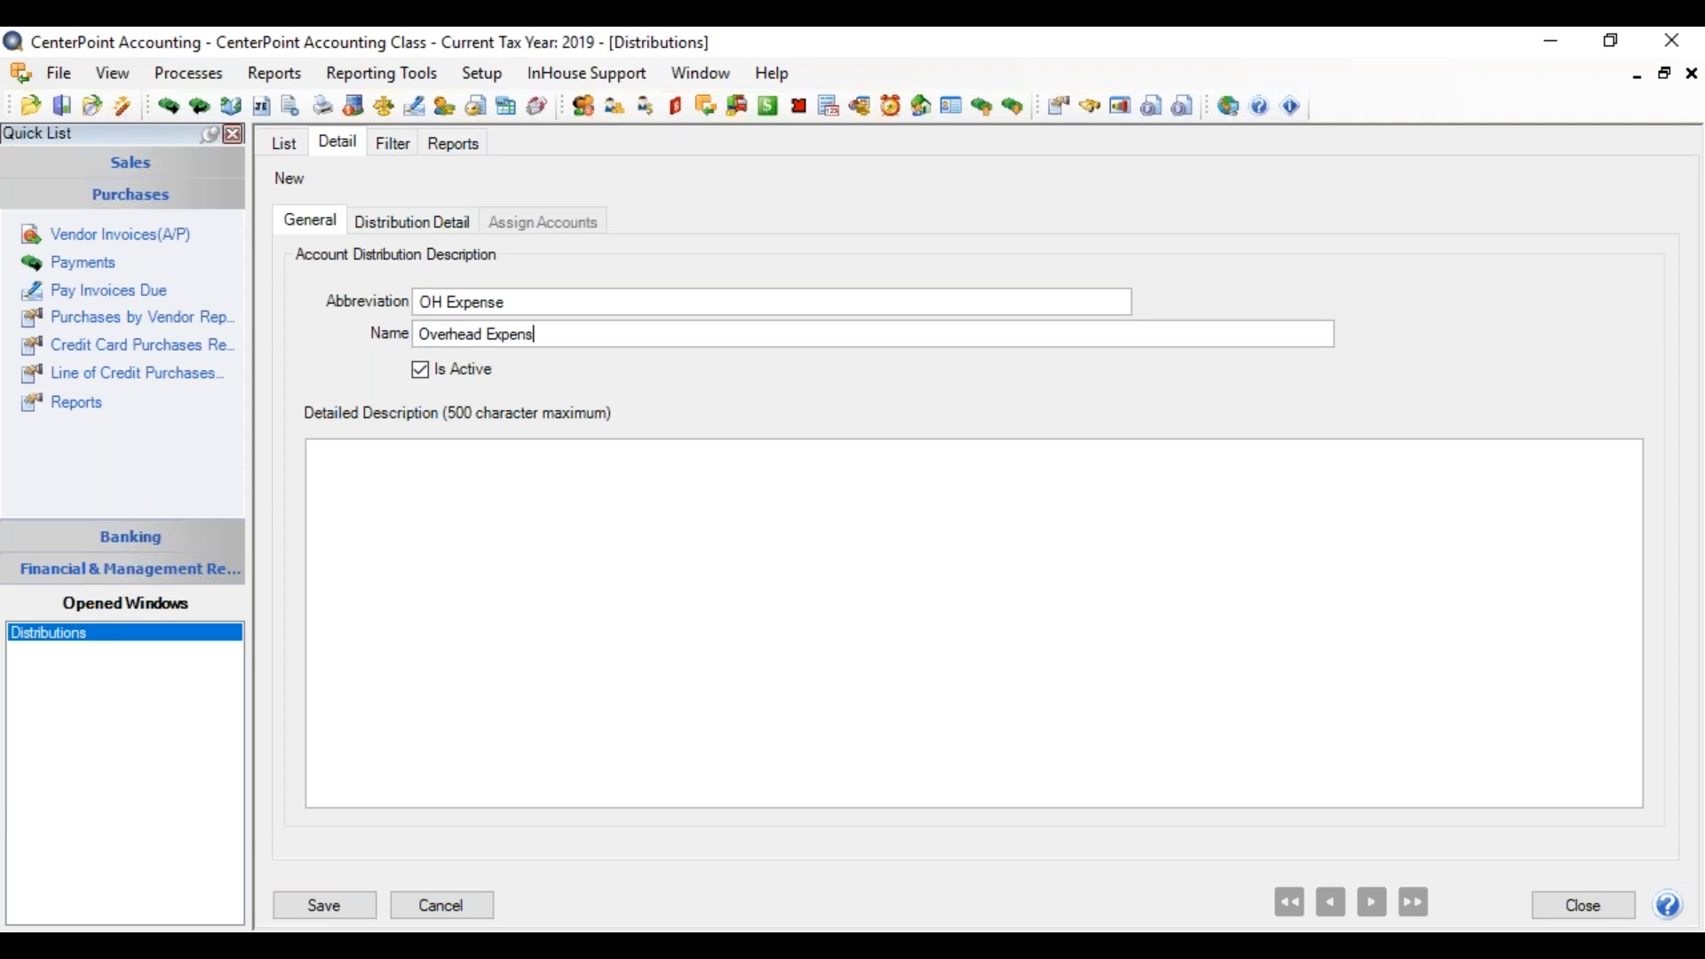
pyautogui.write('e by Percentage')
# Add a distribution detail entry named Equipment & Service.
pyautogui.click(415, 222)
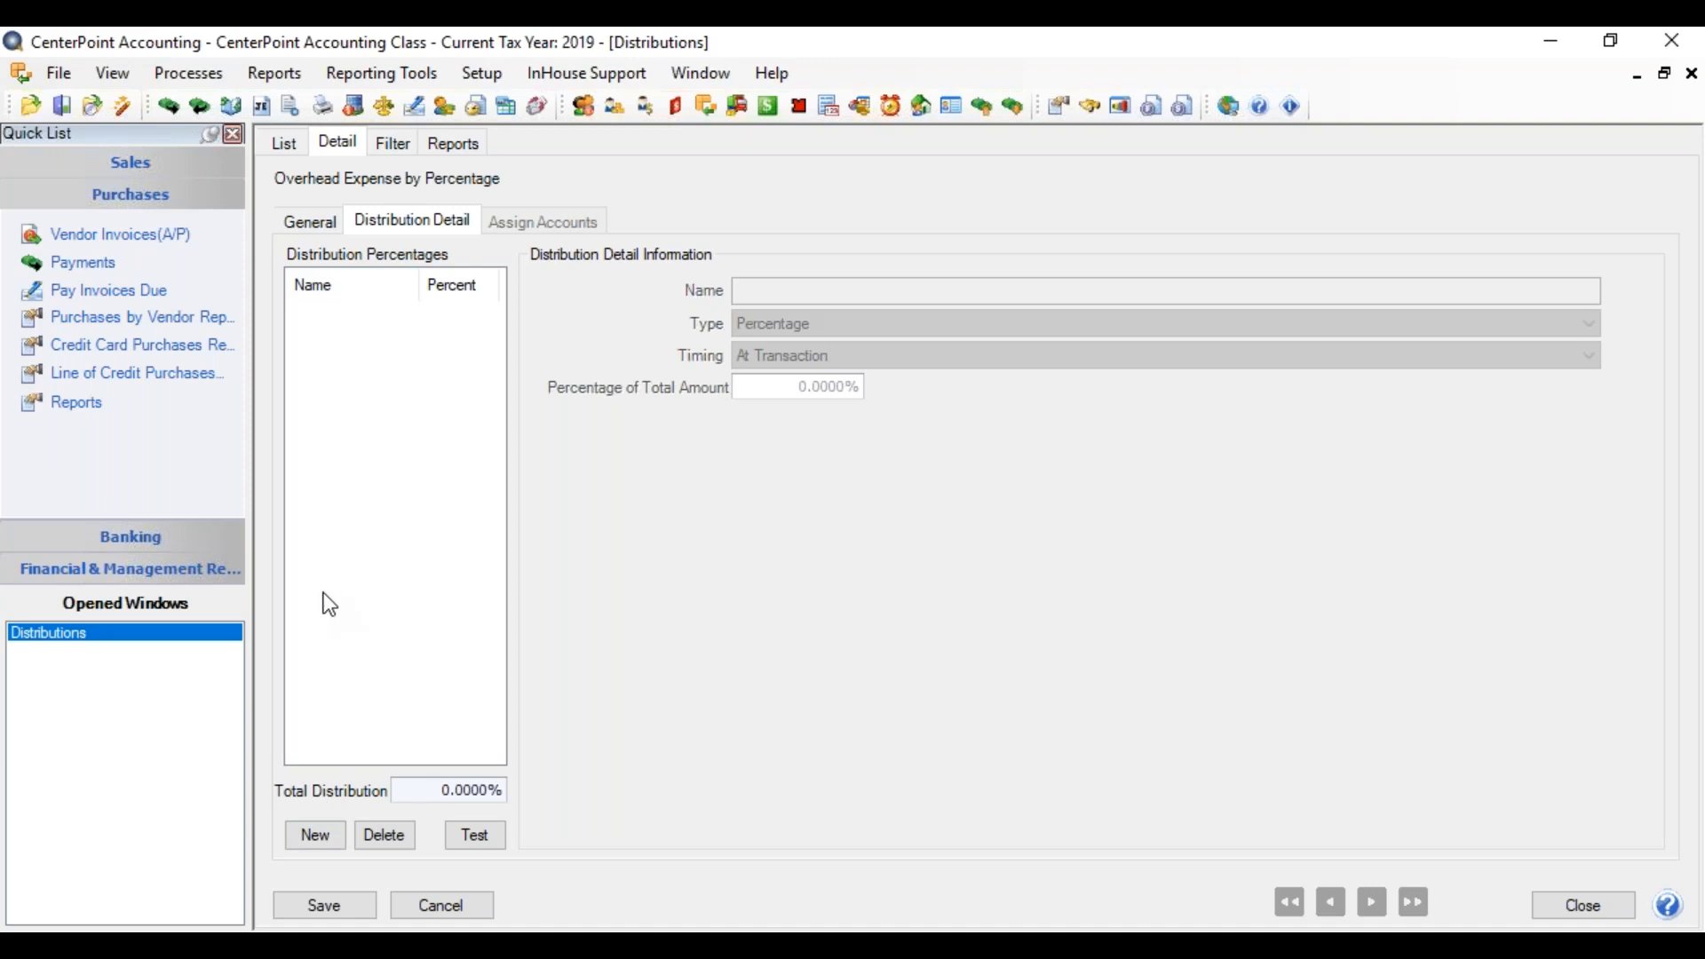
pyautogui.click(325, 839)
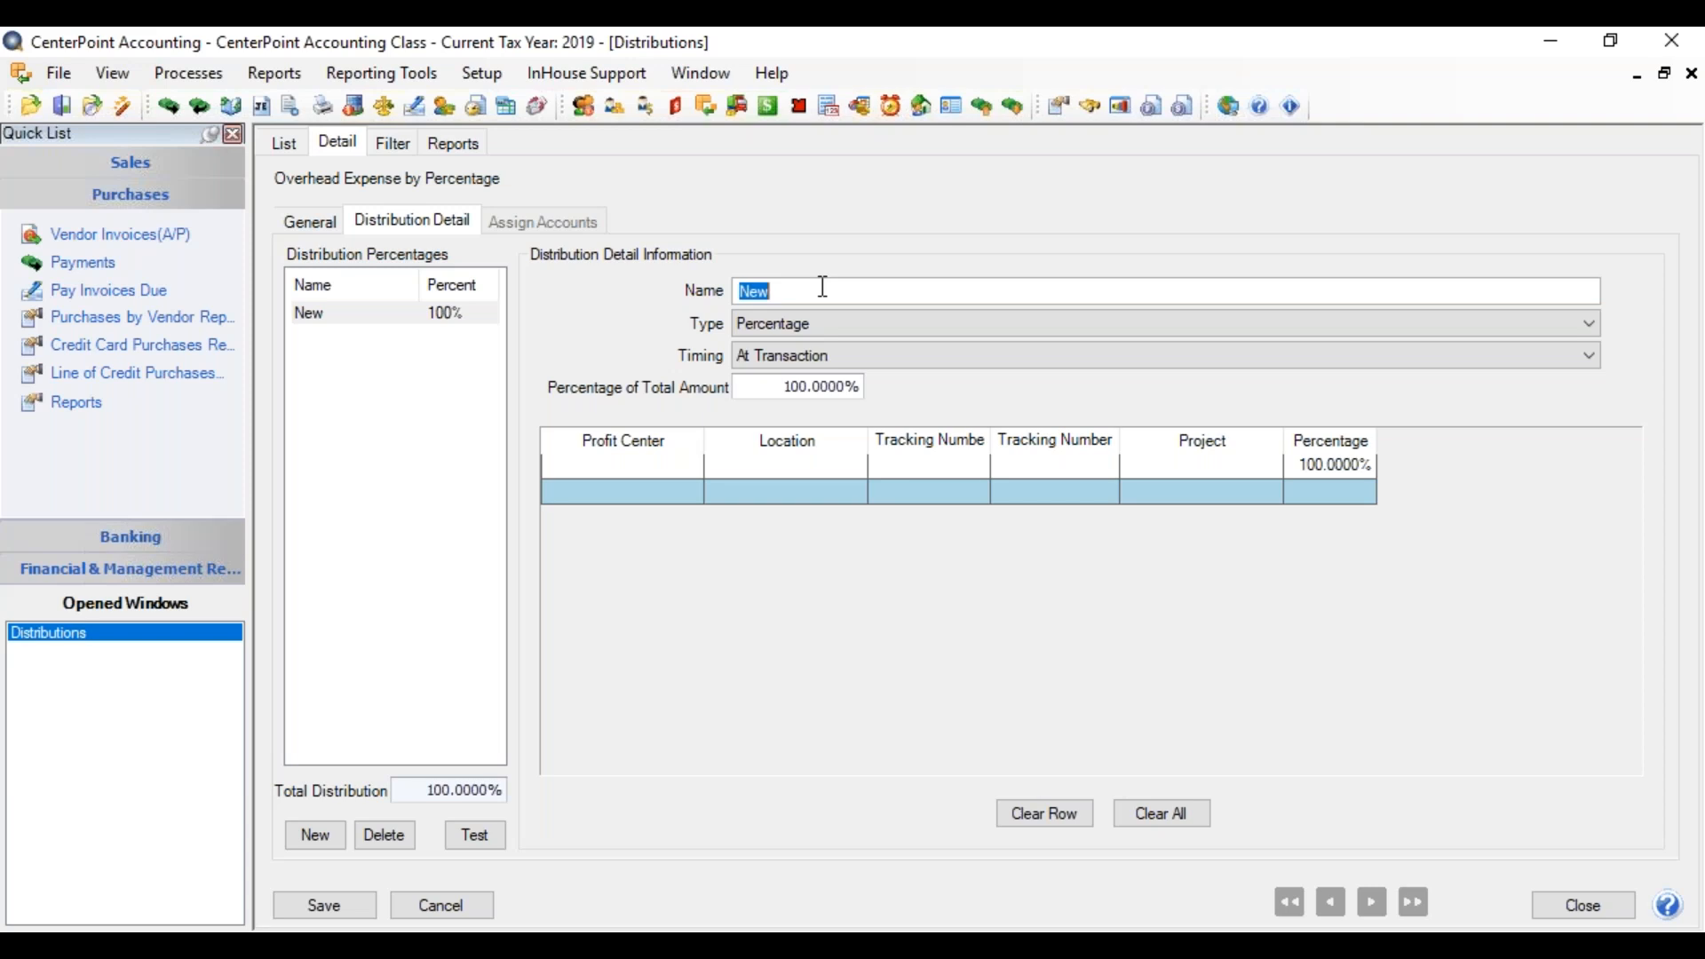
pyautogui.write('Equipment & Service')
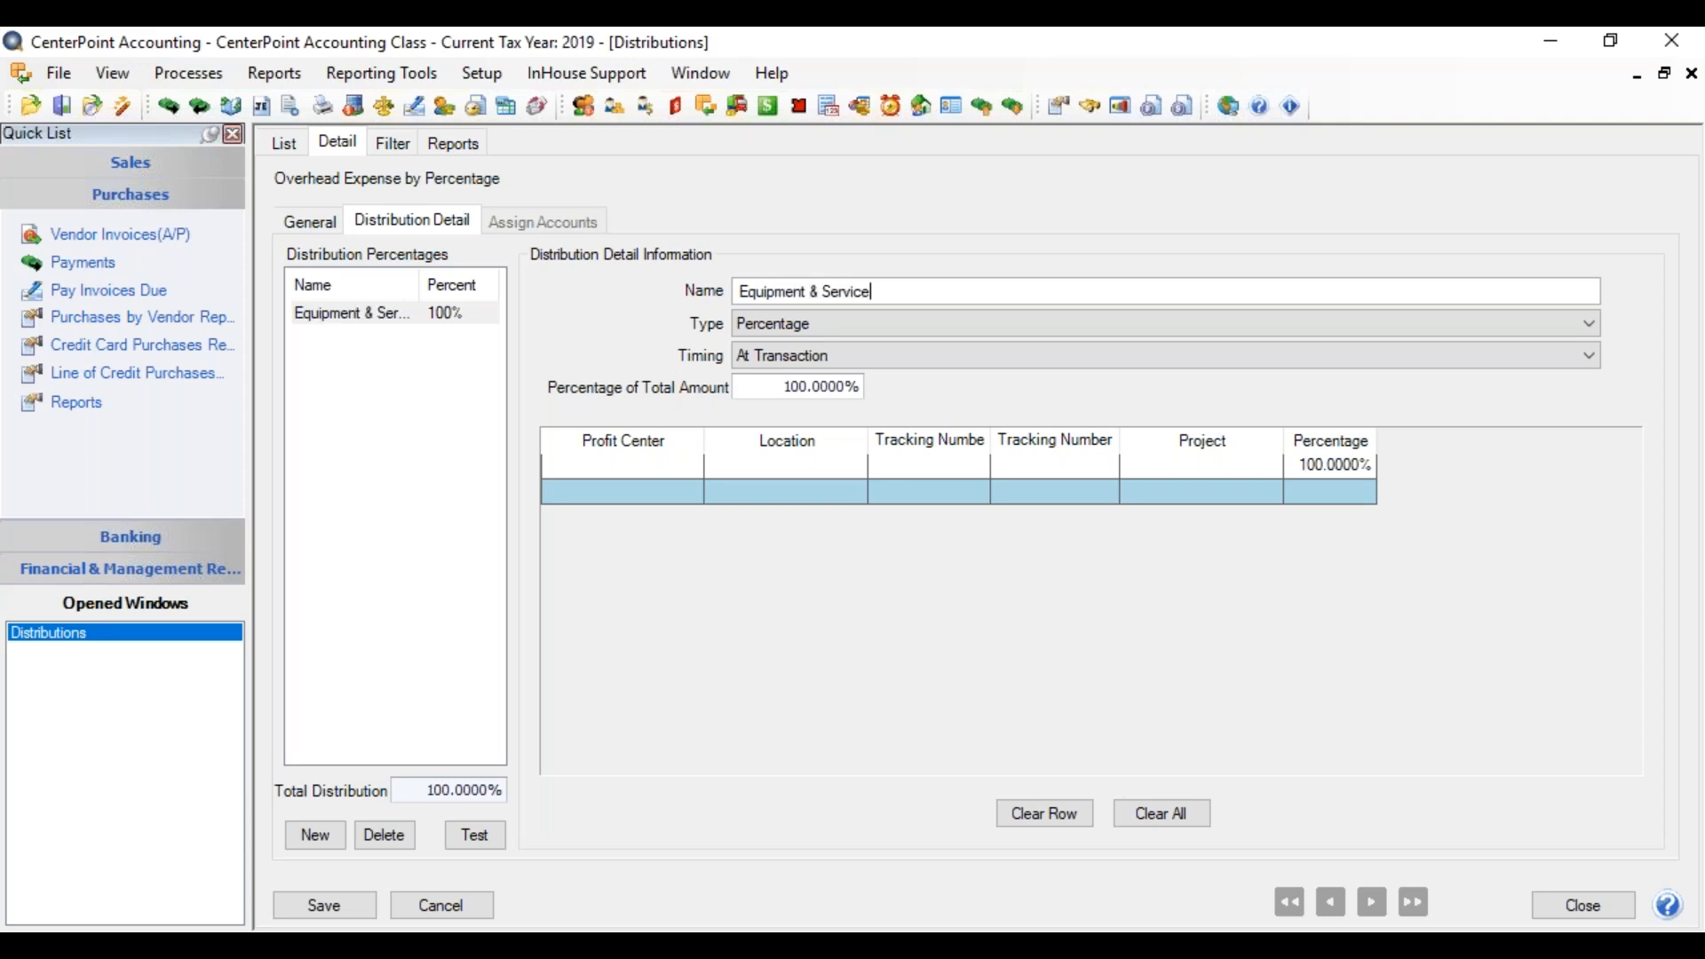
# Keep the Percentage type and At Transaction timing, and set Equipment & Service to 70% of the total amount.
pyautogui.click(827, 322)
pyautogui.click(827, 322)
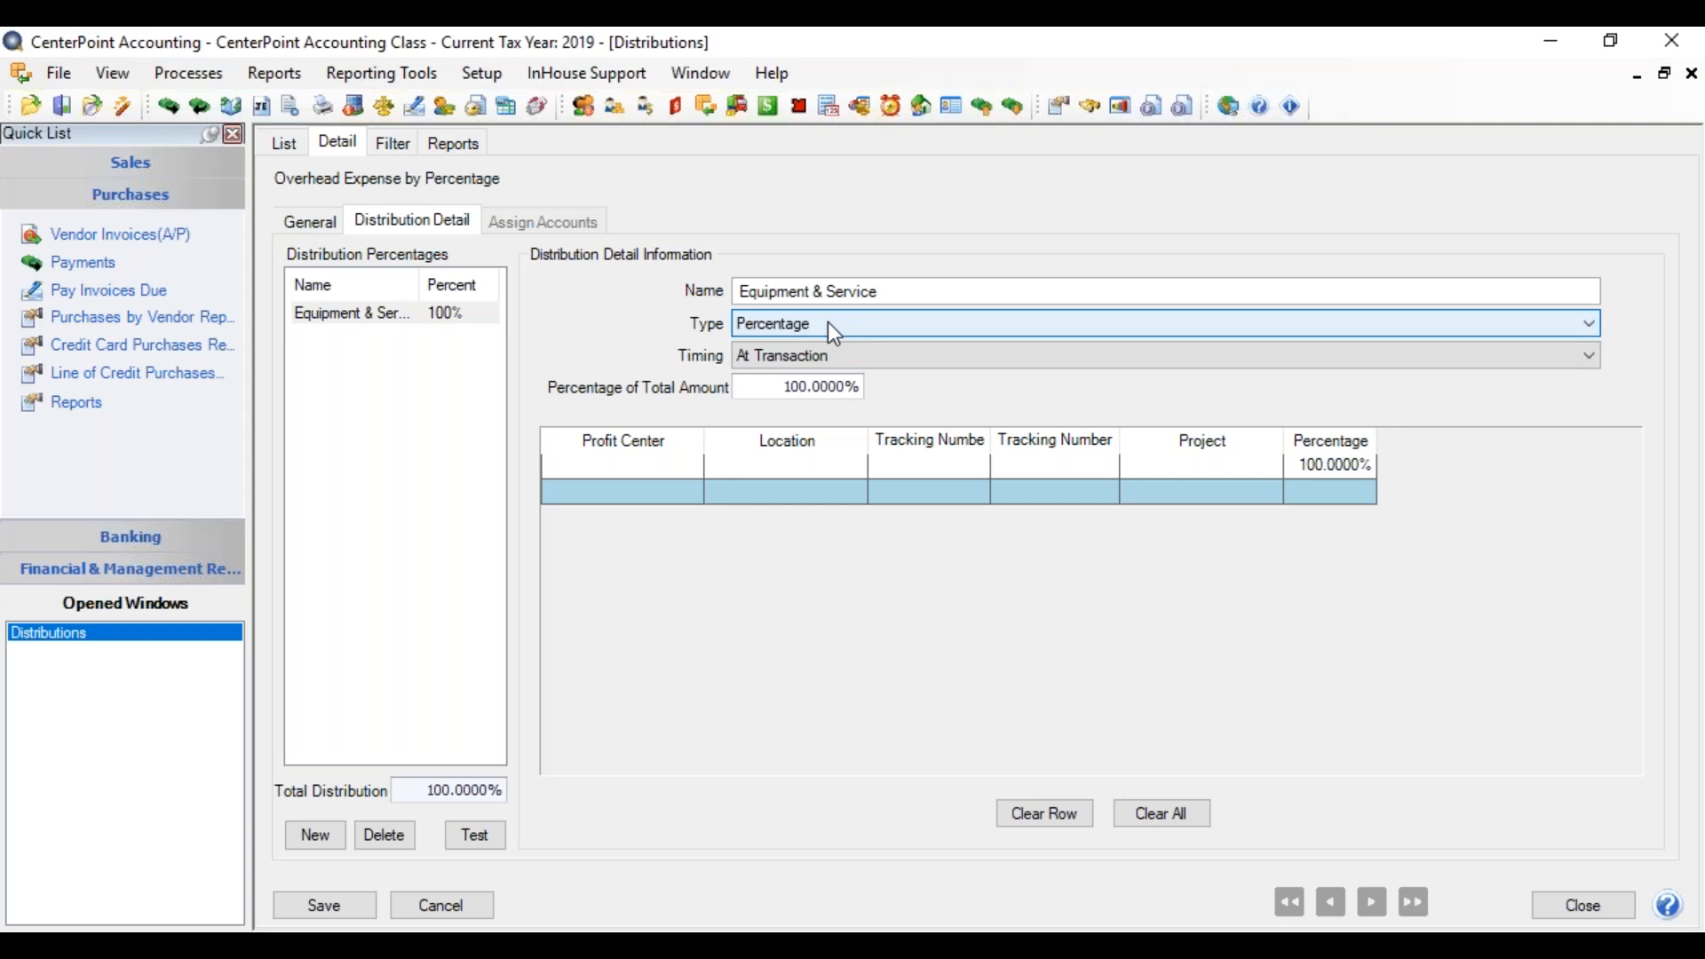
pyautogui.click(855, 366)
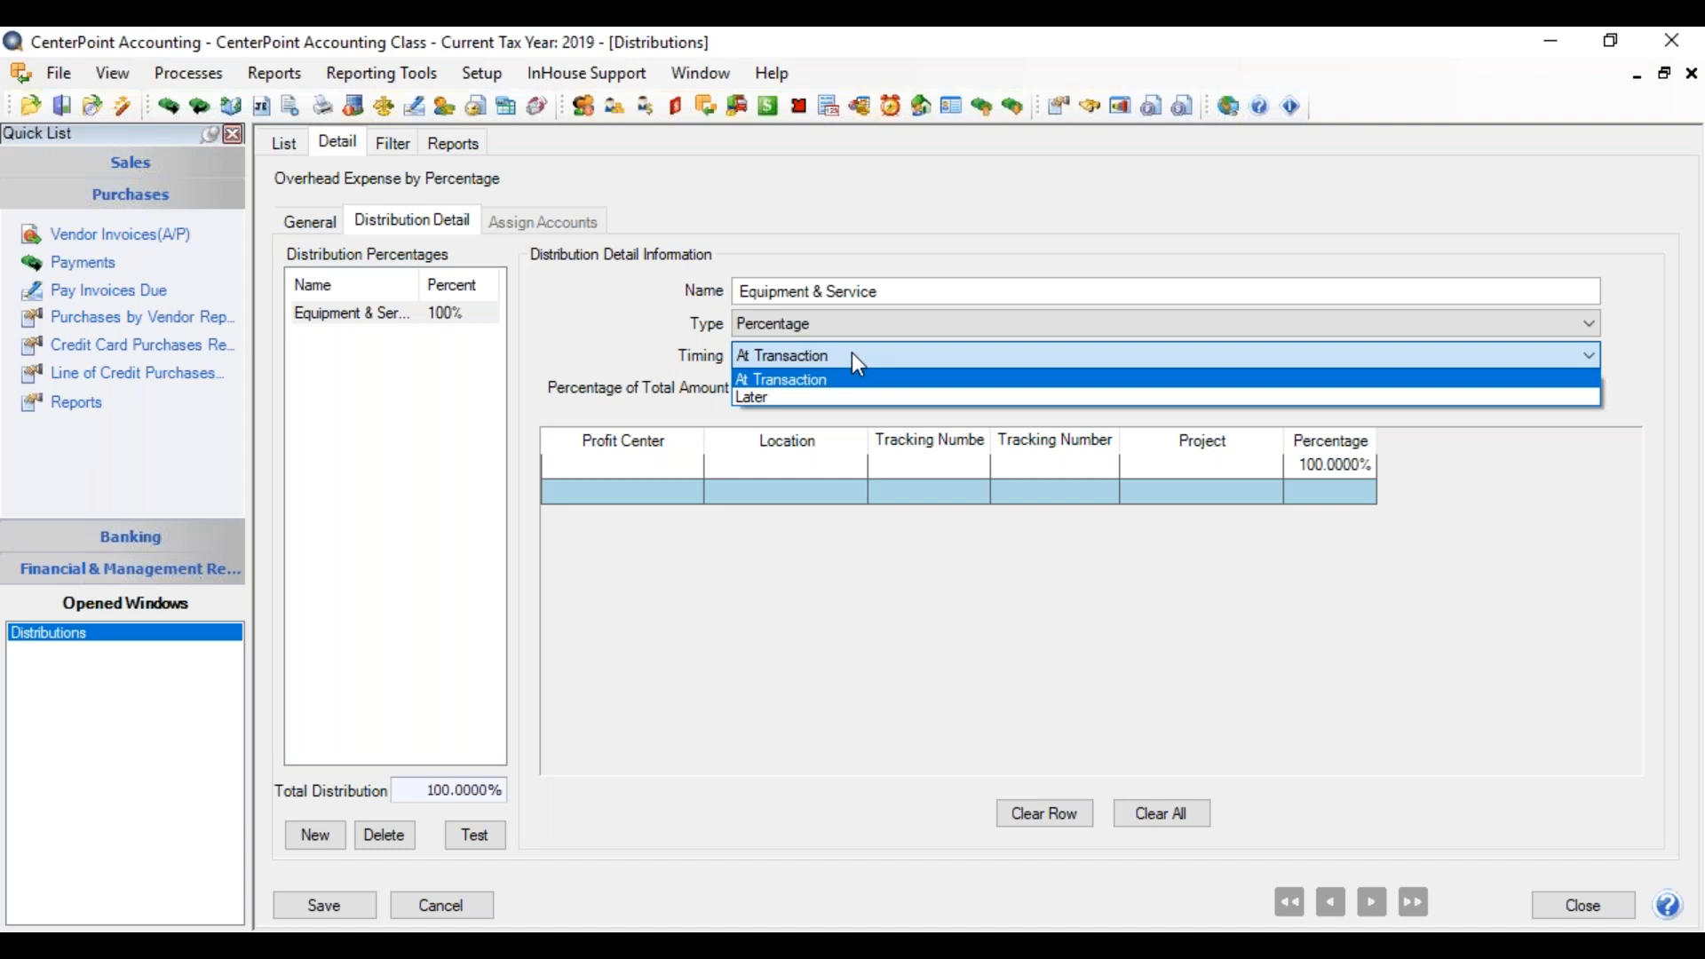
pyautogui.click(850, 353)
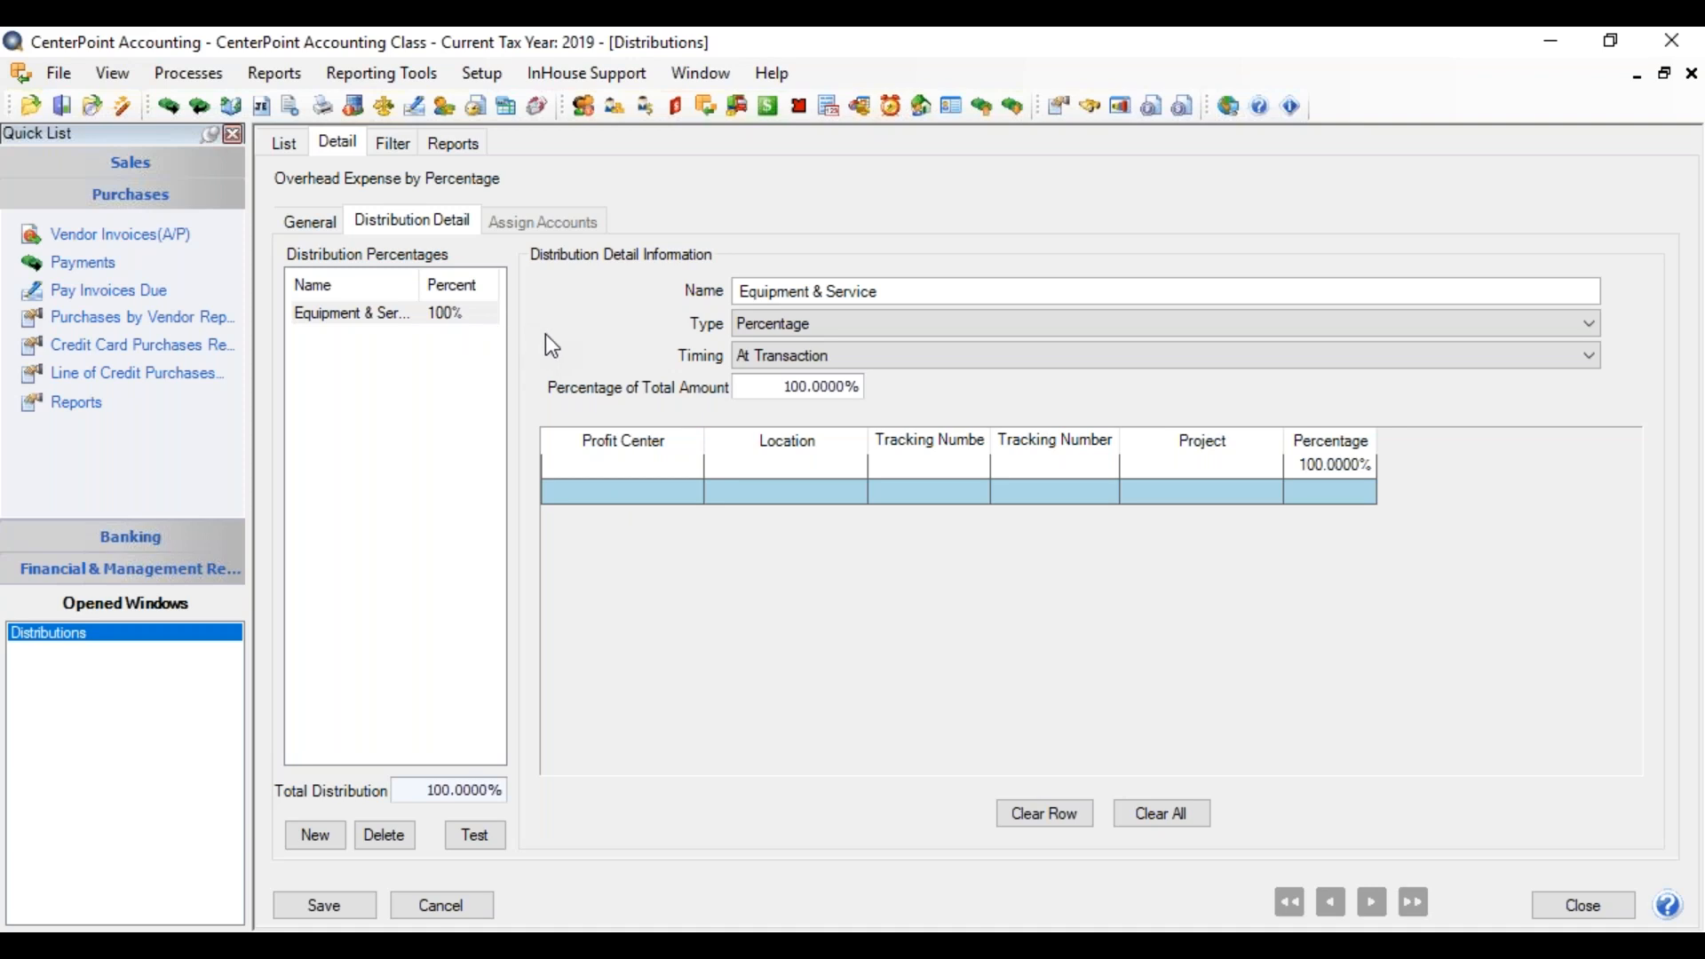
pyautogui.click(757, 391)
pyautogui.write('70.00')
pyautogui.press('Tab')
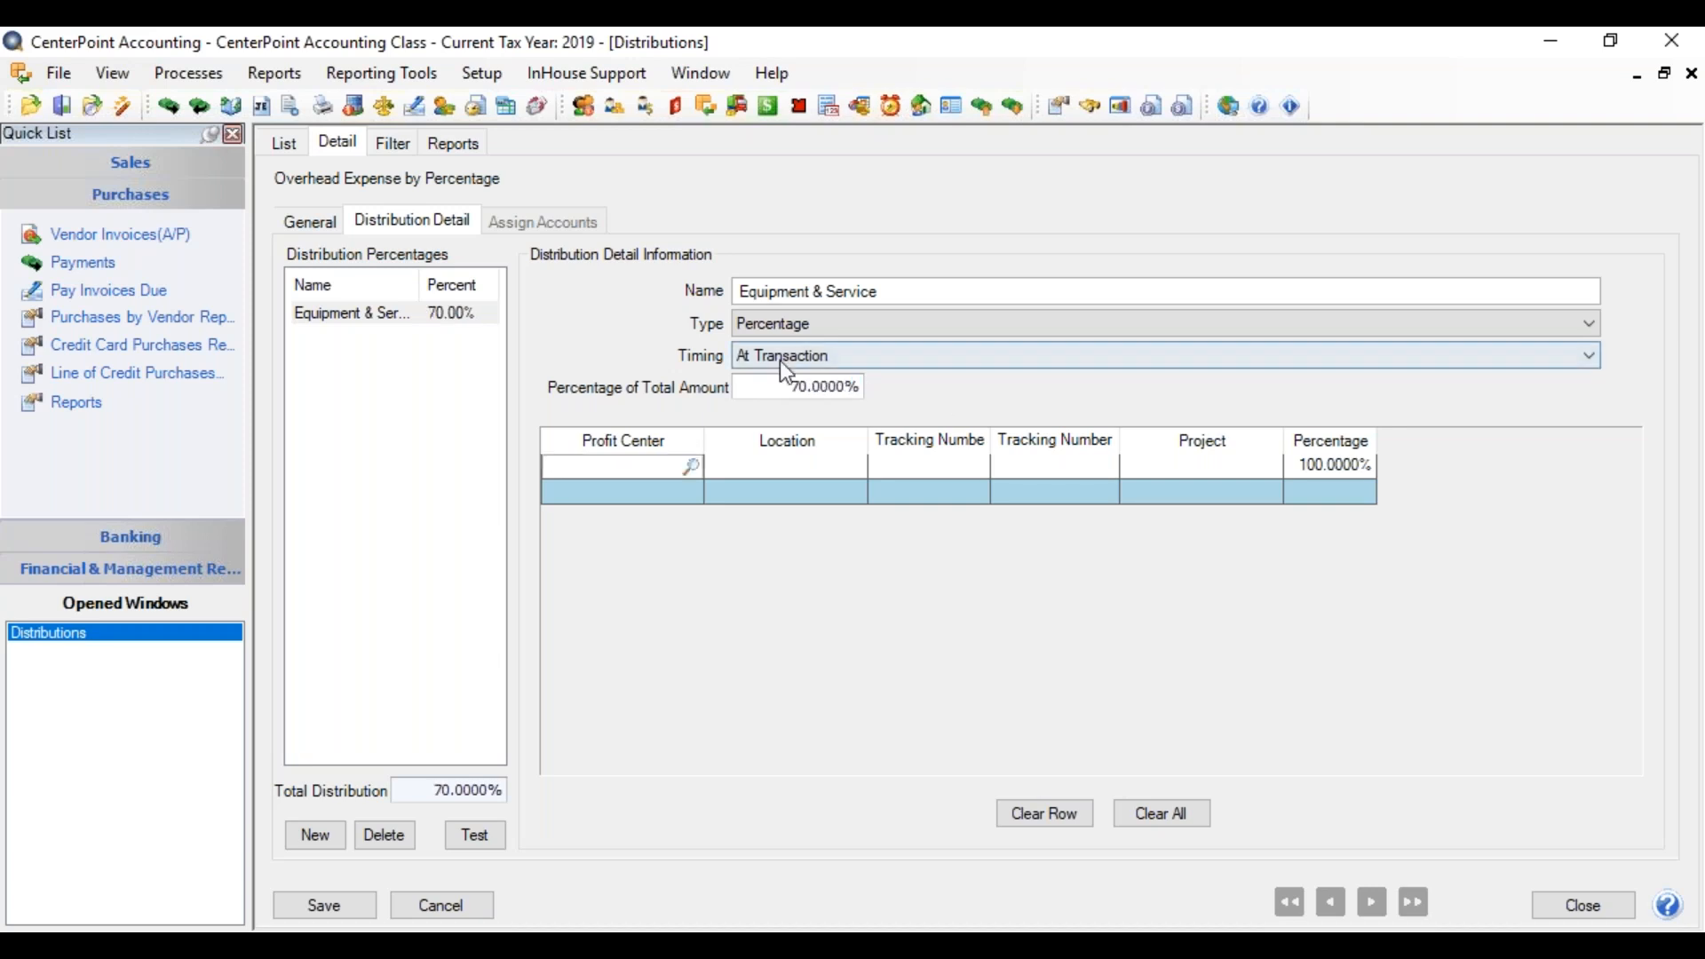
# Fill the first distribution row with the Skiing Equipment & Service profit center, the Colorado Store location and 35%.
pyautogui.click(684, 462)
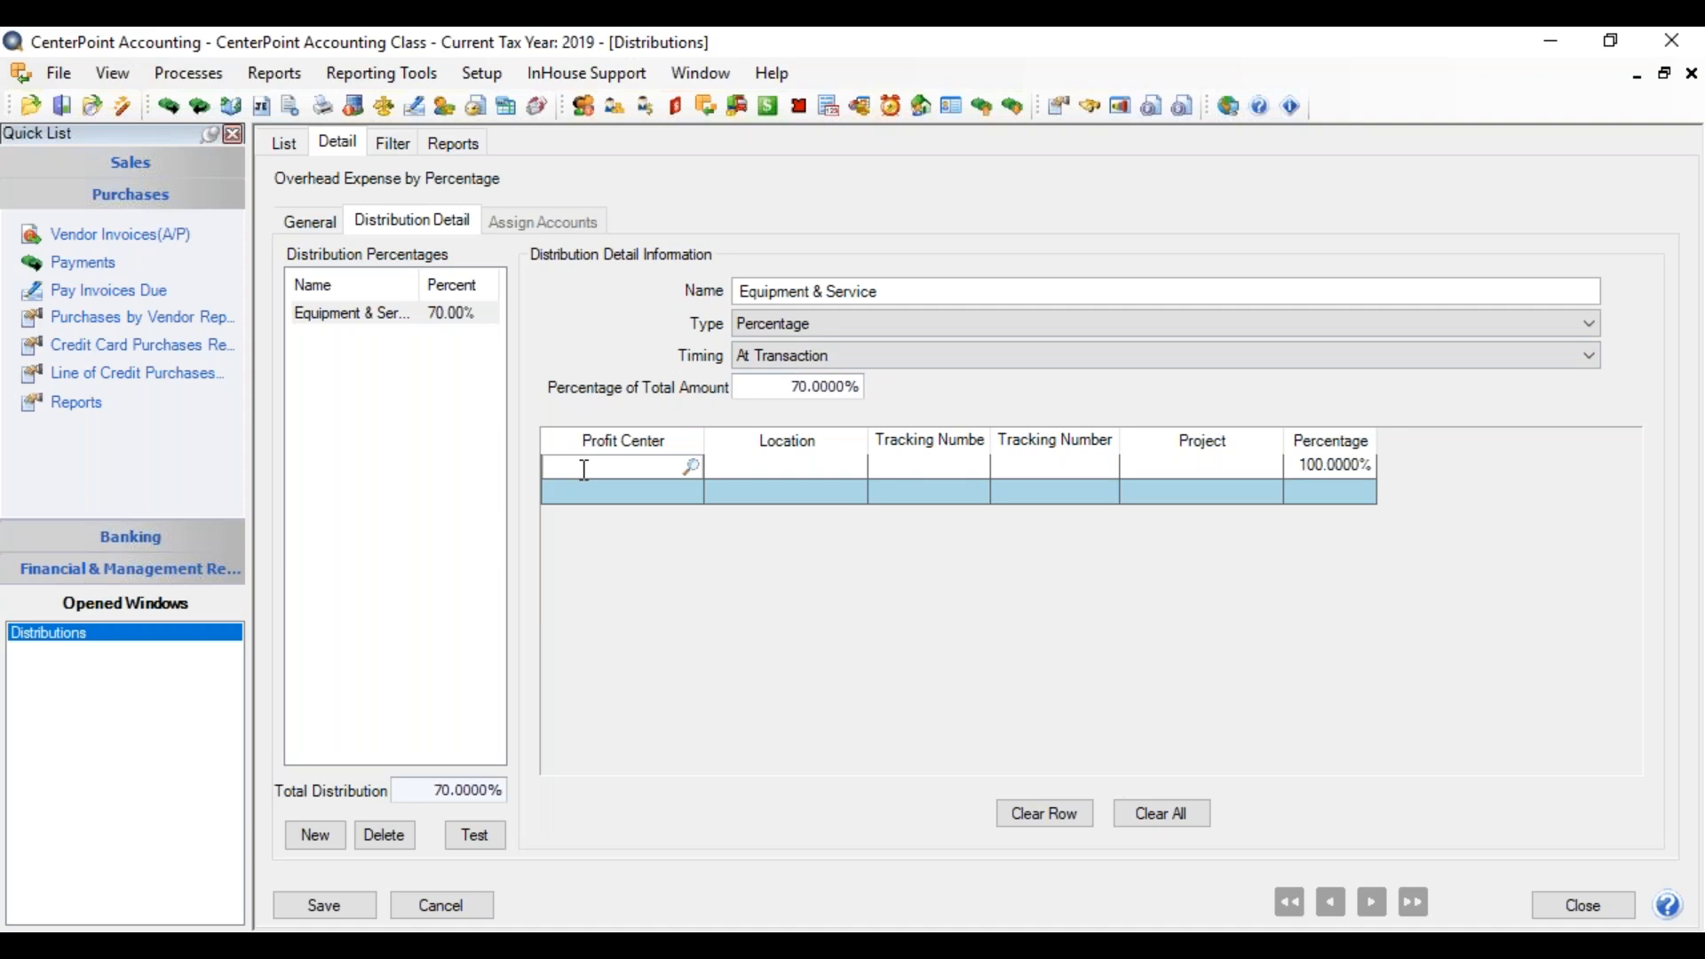
pyautogui.write('ski')
pyautogui.press('Tab')
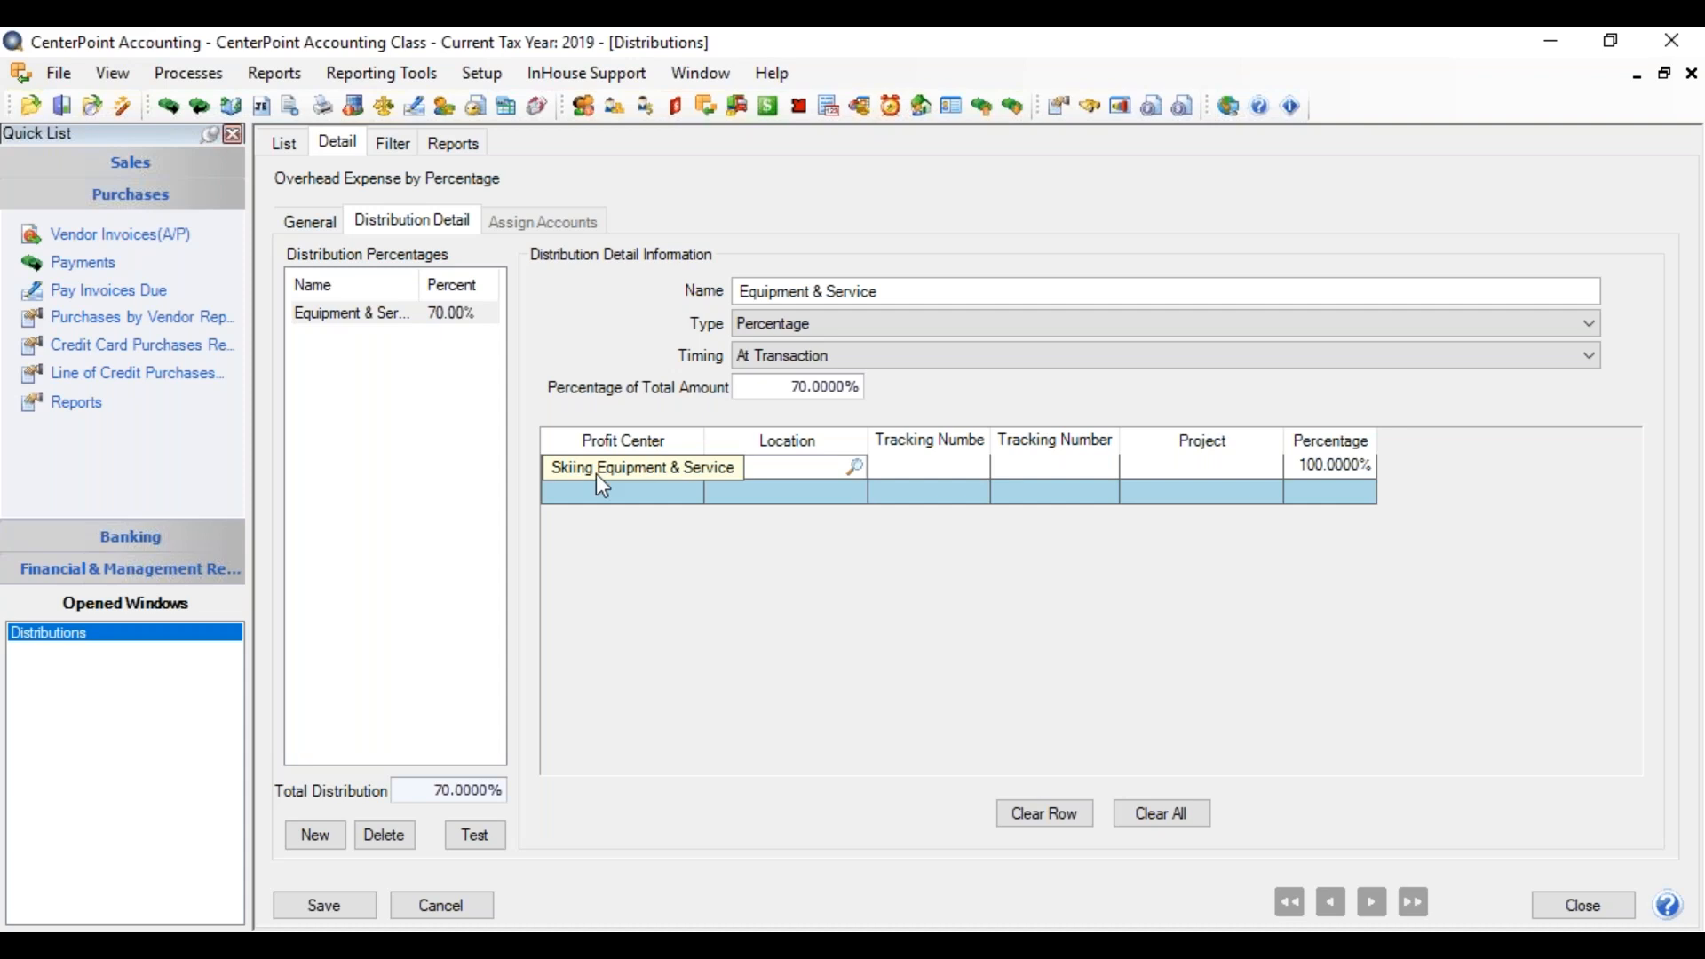
pyautogui.click(856, 465)
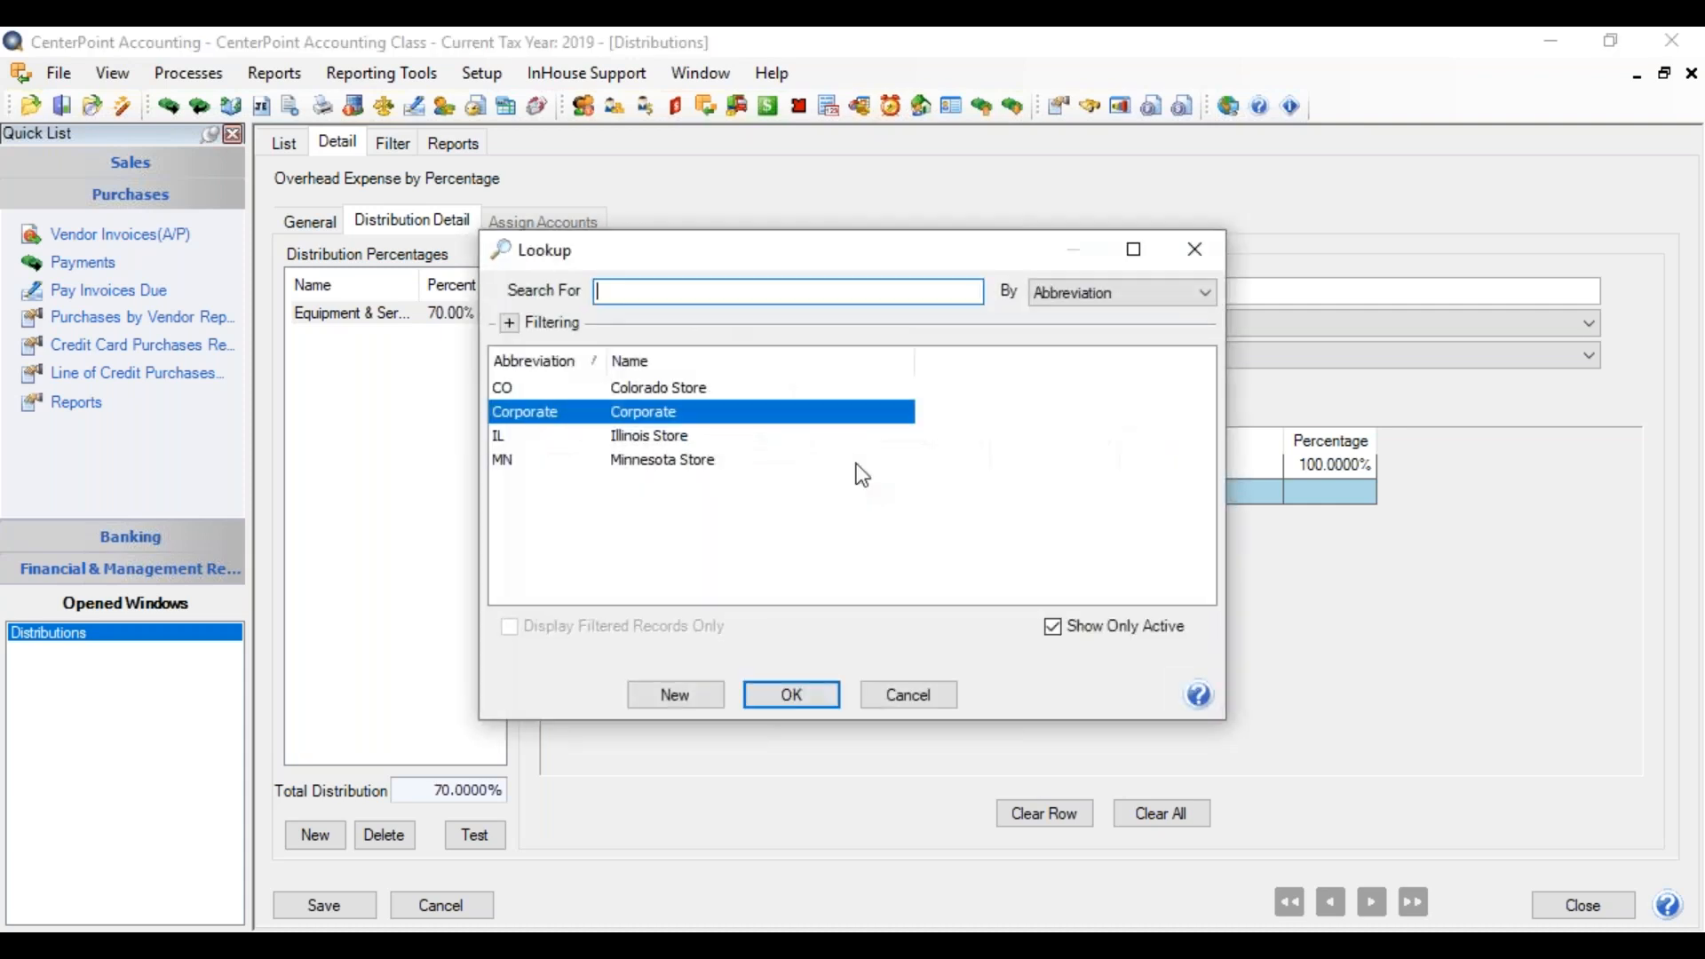
pyautogui.doubleClick(696, 388)
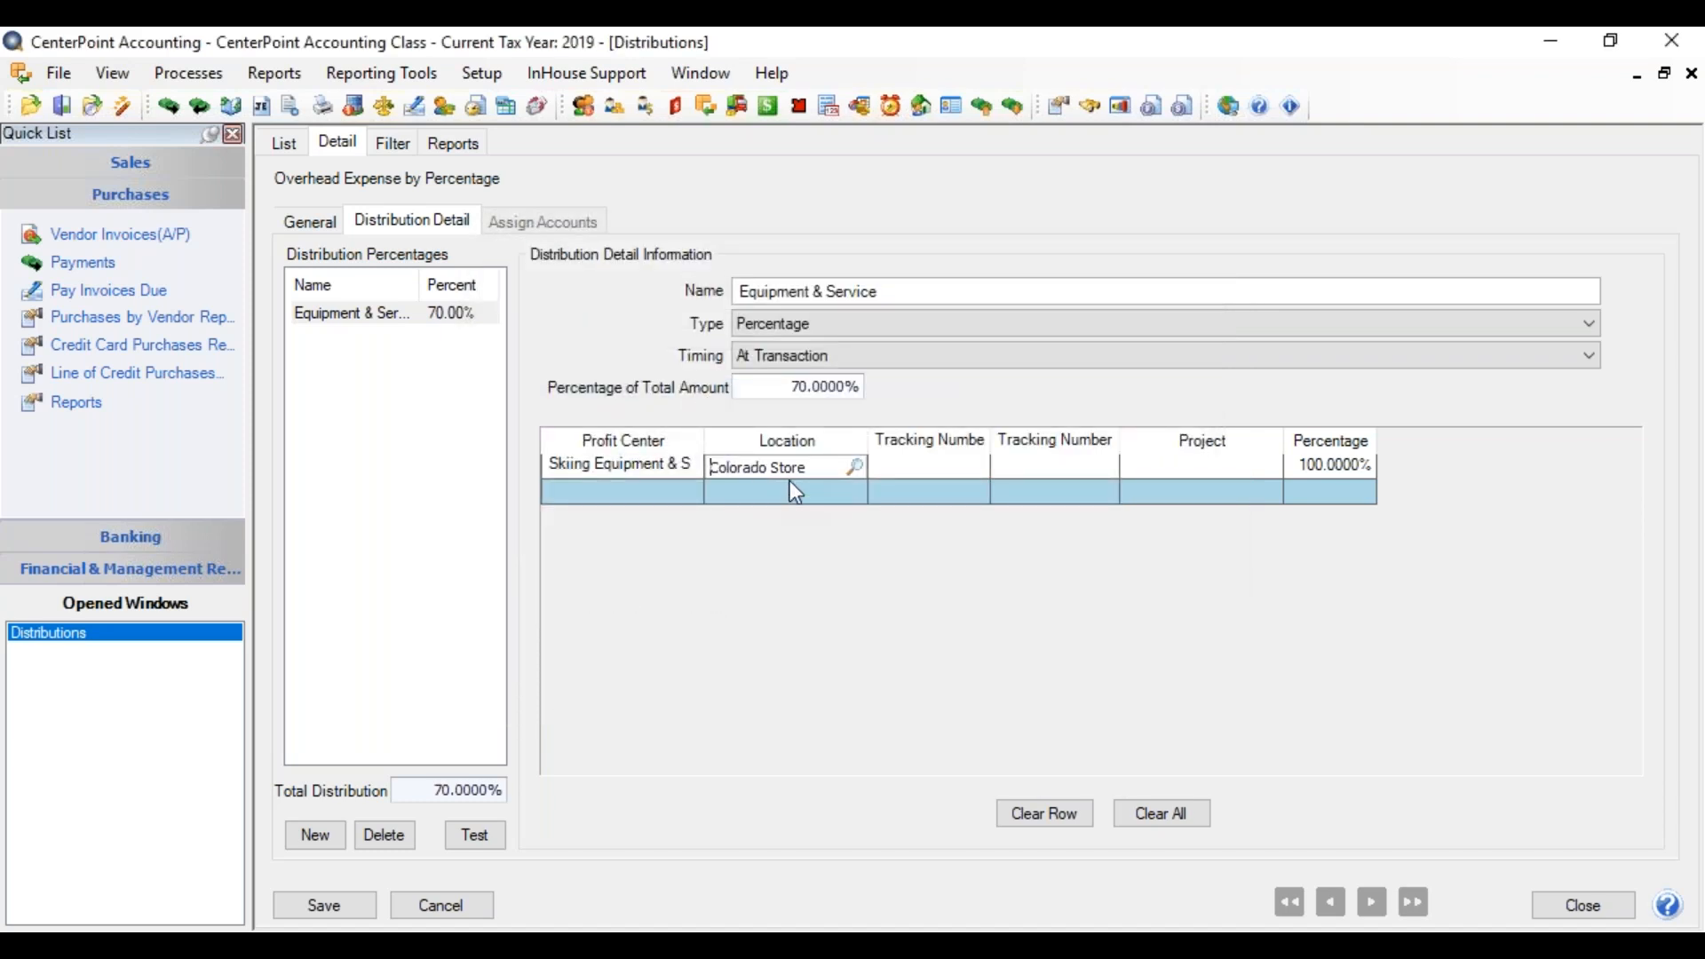
pyautogui.press('Tab')
pyautogui.press('Tab')
pyautogui.press('Tab')
pyautogui.press('Tab')
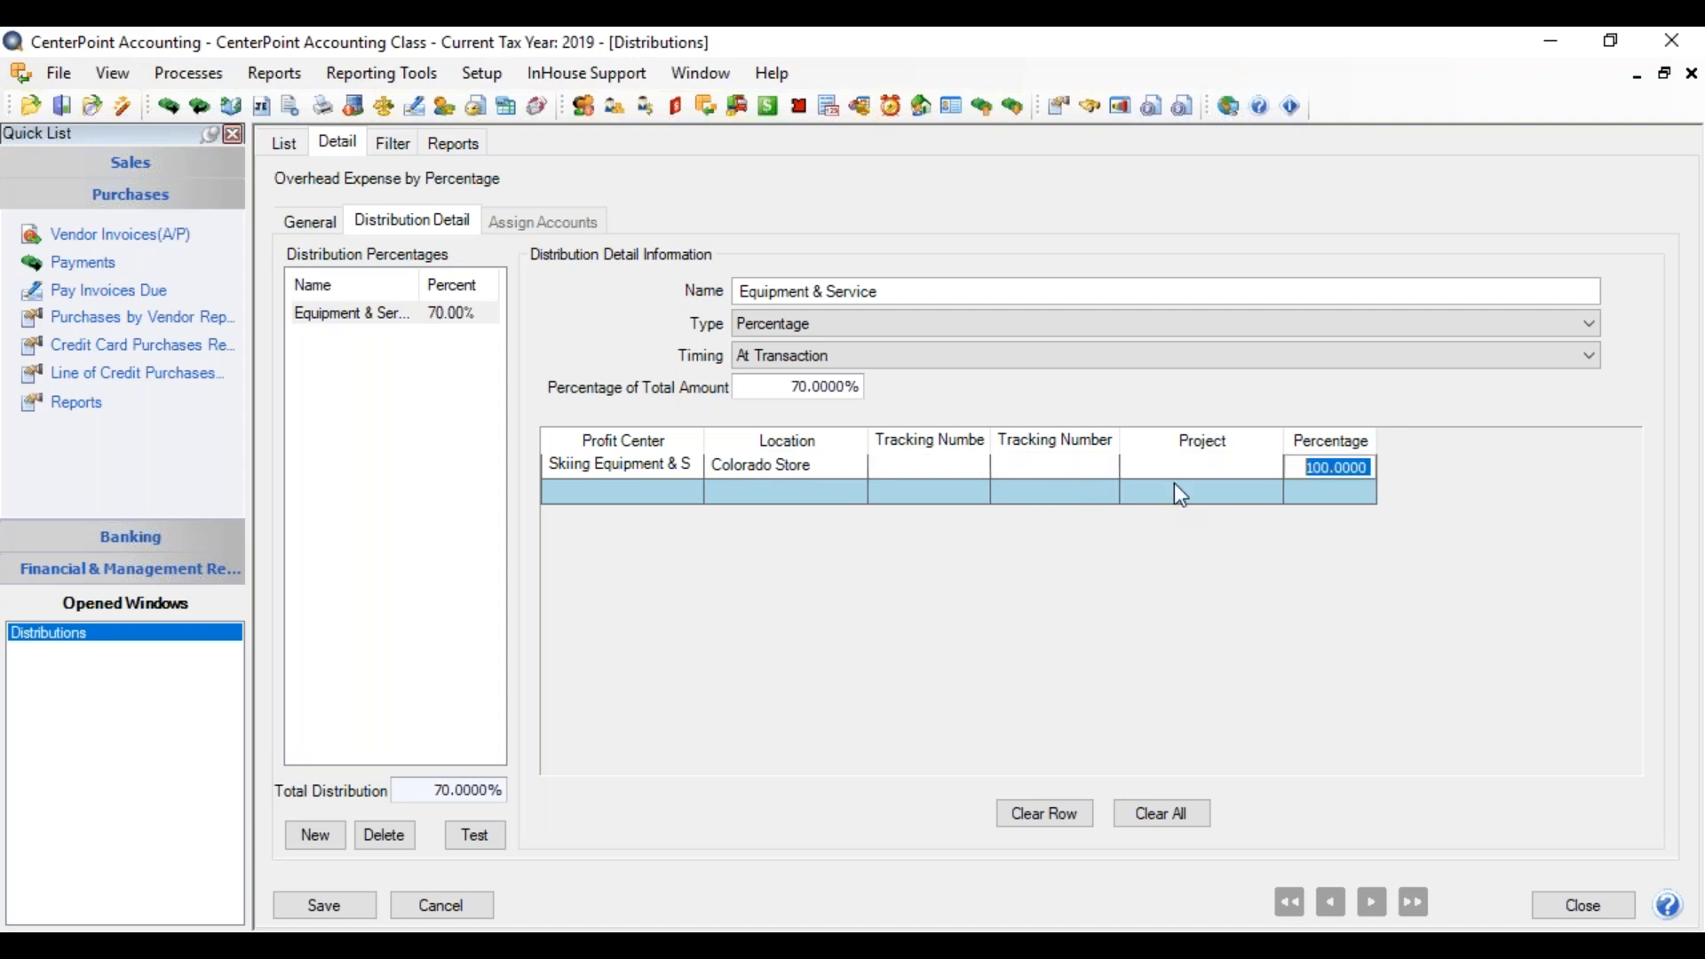
pyautogui.write('35.00')
pyautogui.press('Tab')
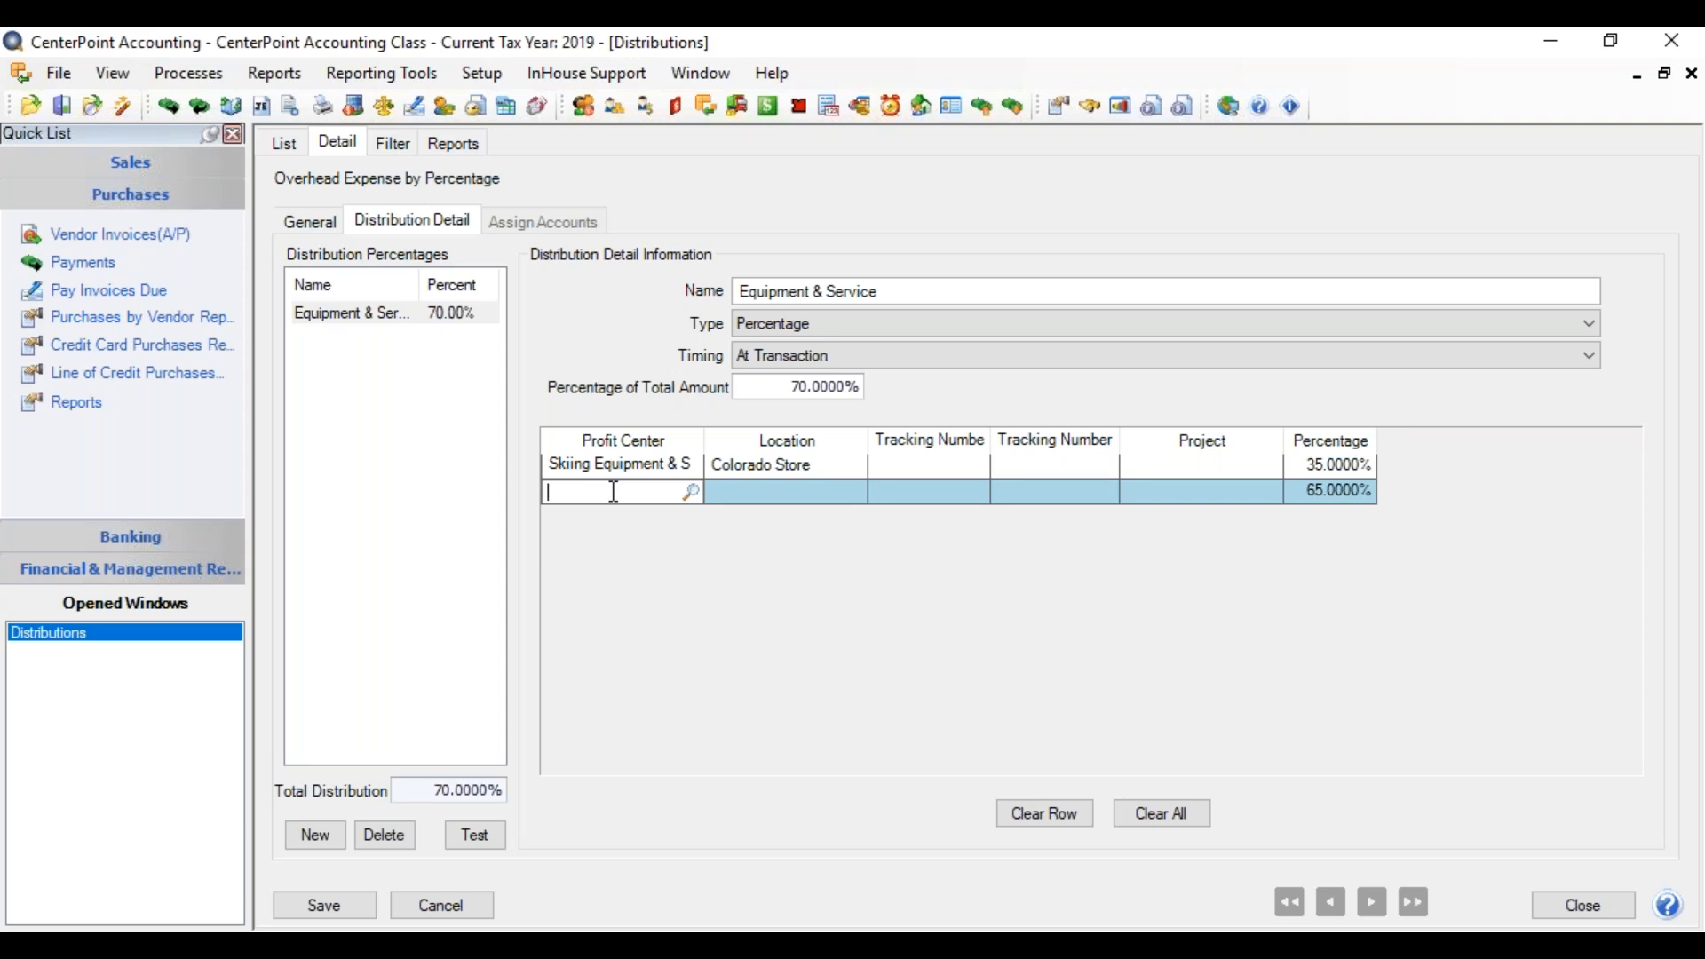
# Add a row for the Biking Equipment & Service profit center at the Colorado Store with 13%.
pyautogui.write('bik')
pyautogui.press('Tab')
pyautogui.press('Tab')
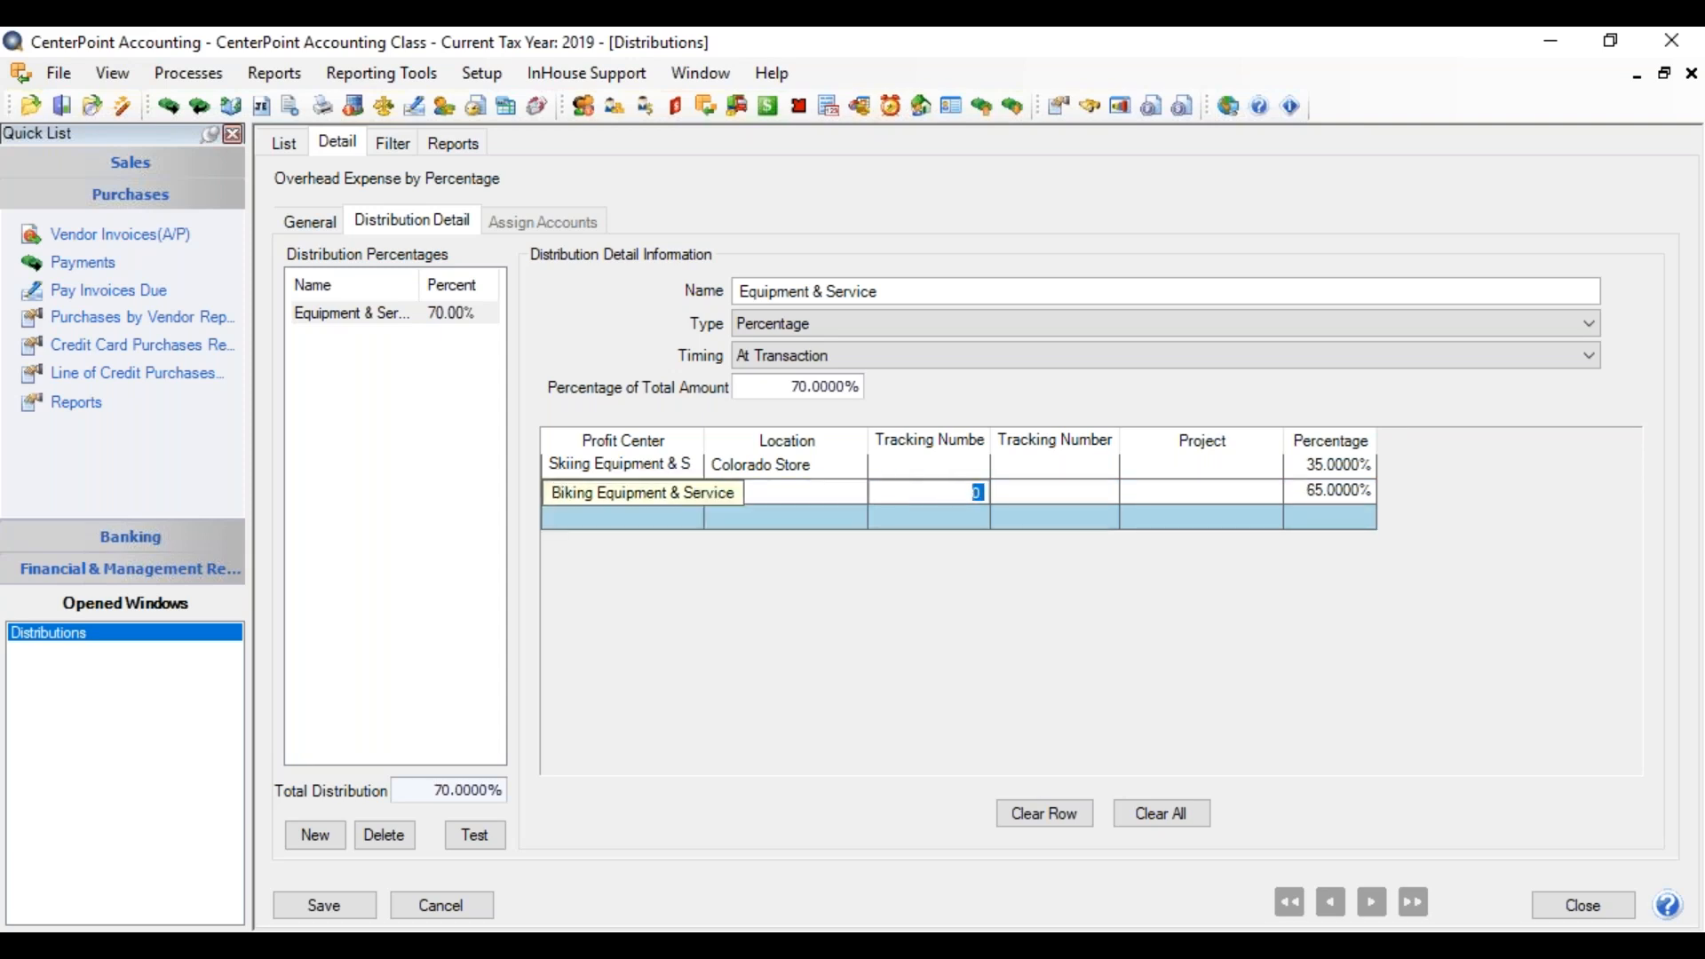
pyautogui.click(721, 490)
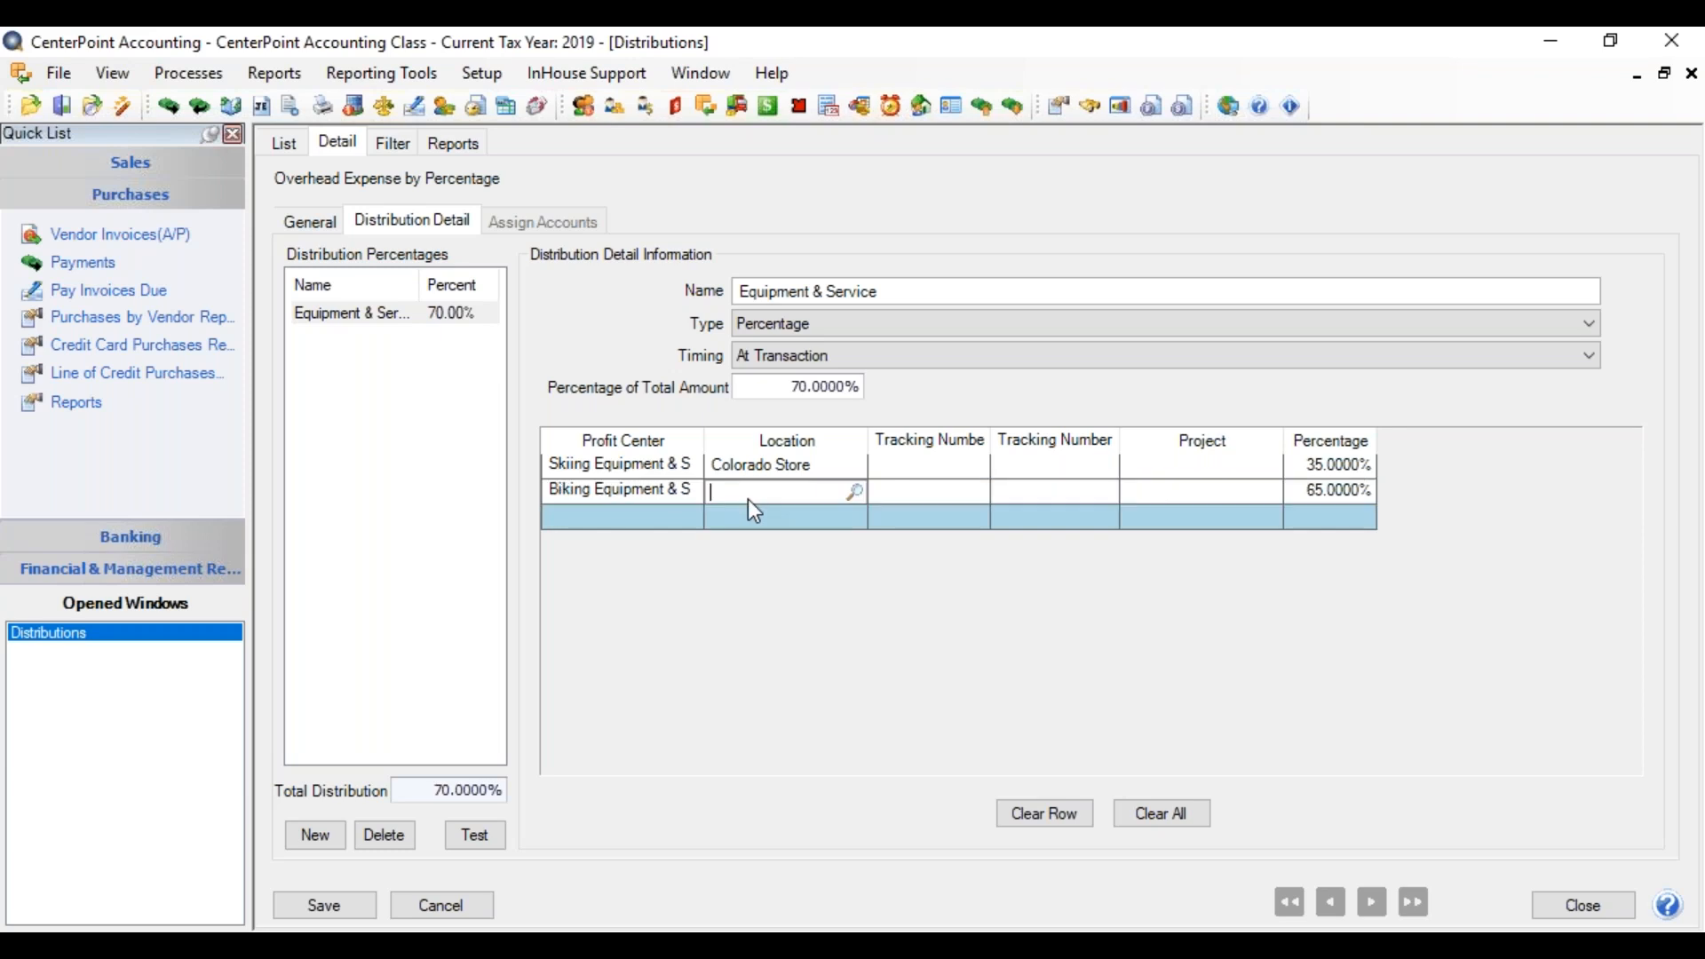
pyautogui.write('col')
pyautogui.press('Tab')
pyautogui.press('Tab')
pyautogui.press('Tab')
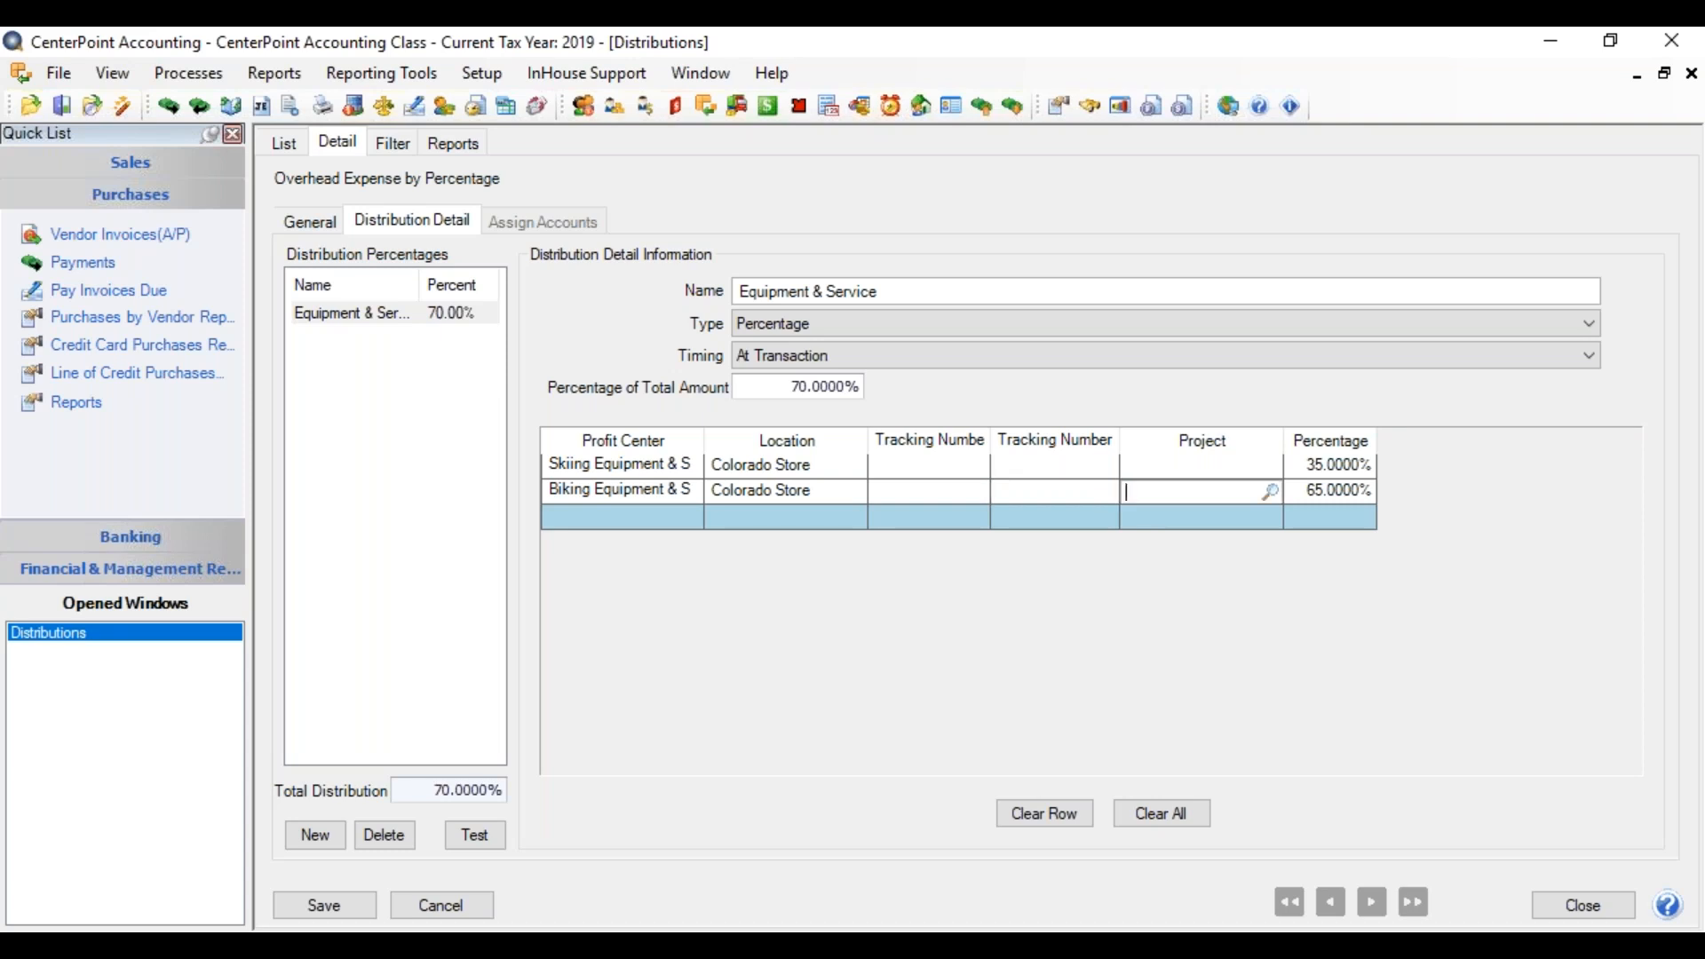
pyautogui.press('Tab')
pyautogui.write('13')
pyautogui.press('Tab')
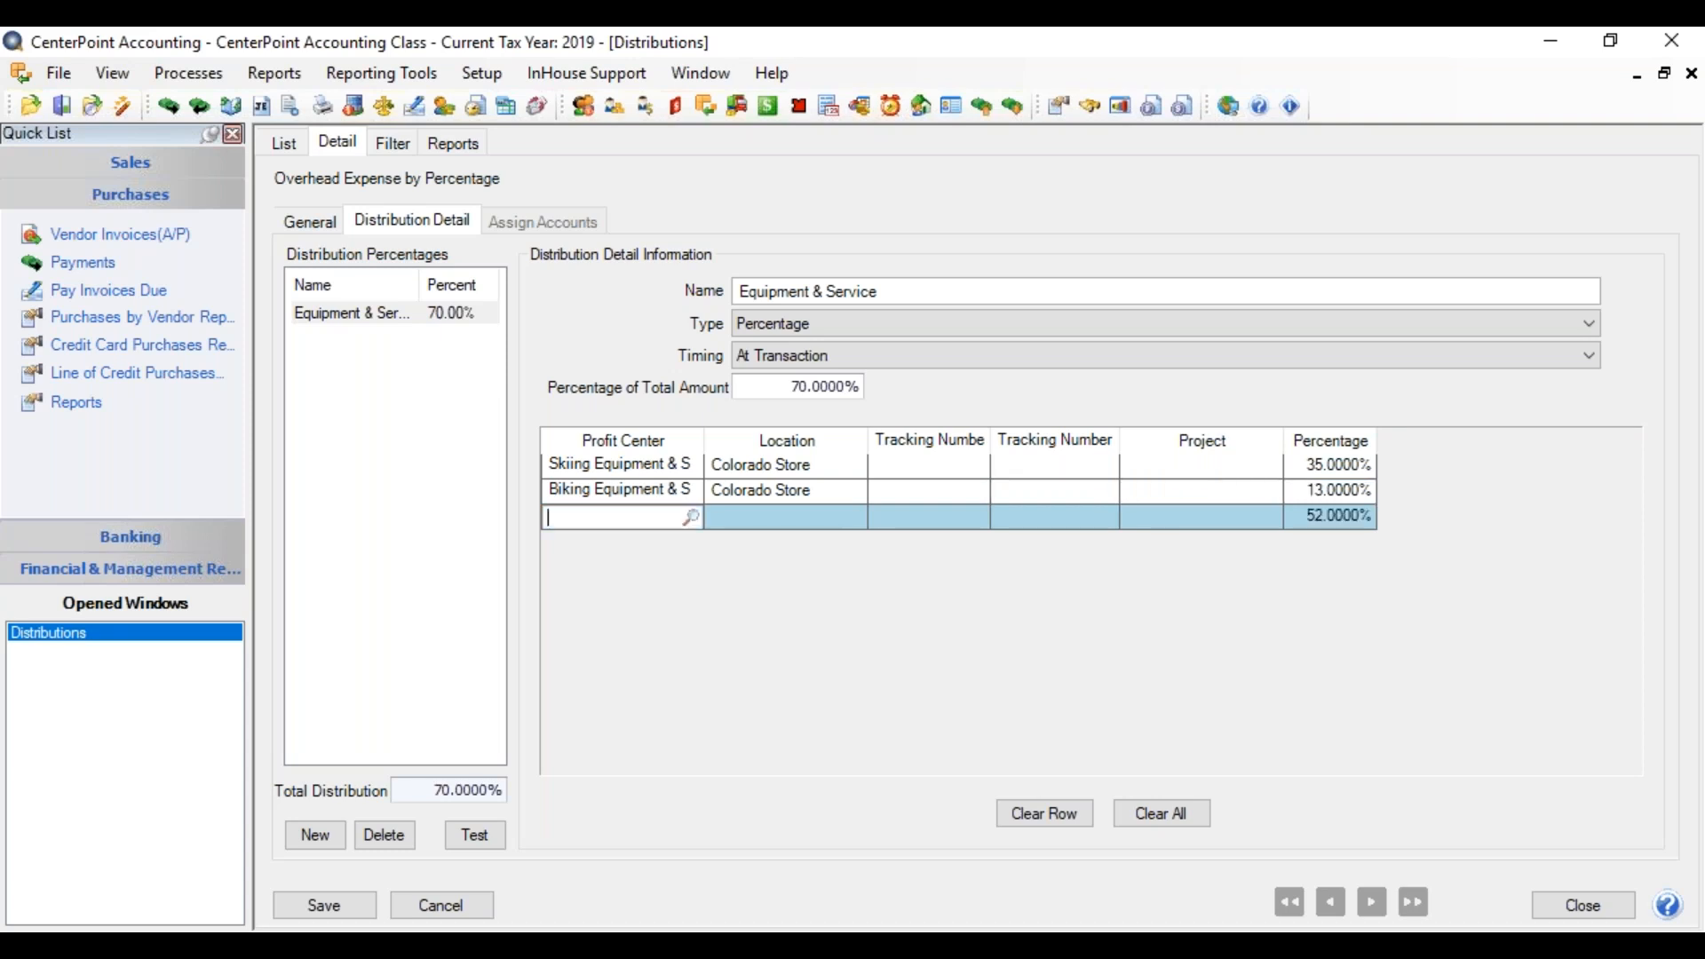
# Add a row for the Biking Equipment & Service profit center at the Illinois Store with 17%.
pyautogui.write('bi')
pyautogui.press('Tab')
pyautogui.press('Tab')
pyautogui.press('Tab')
pyautogui.press('Tab')
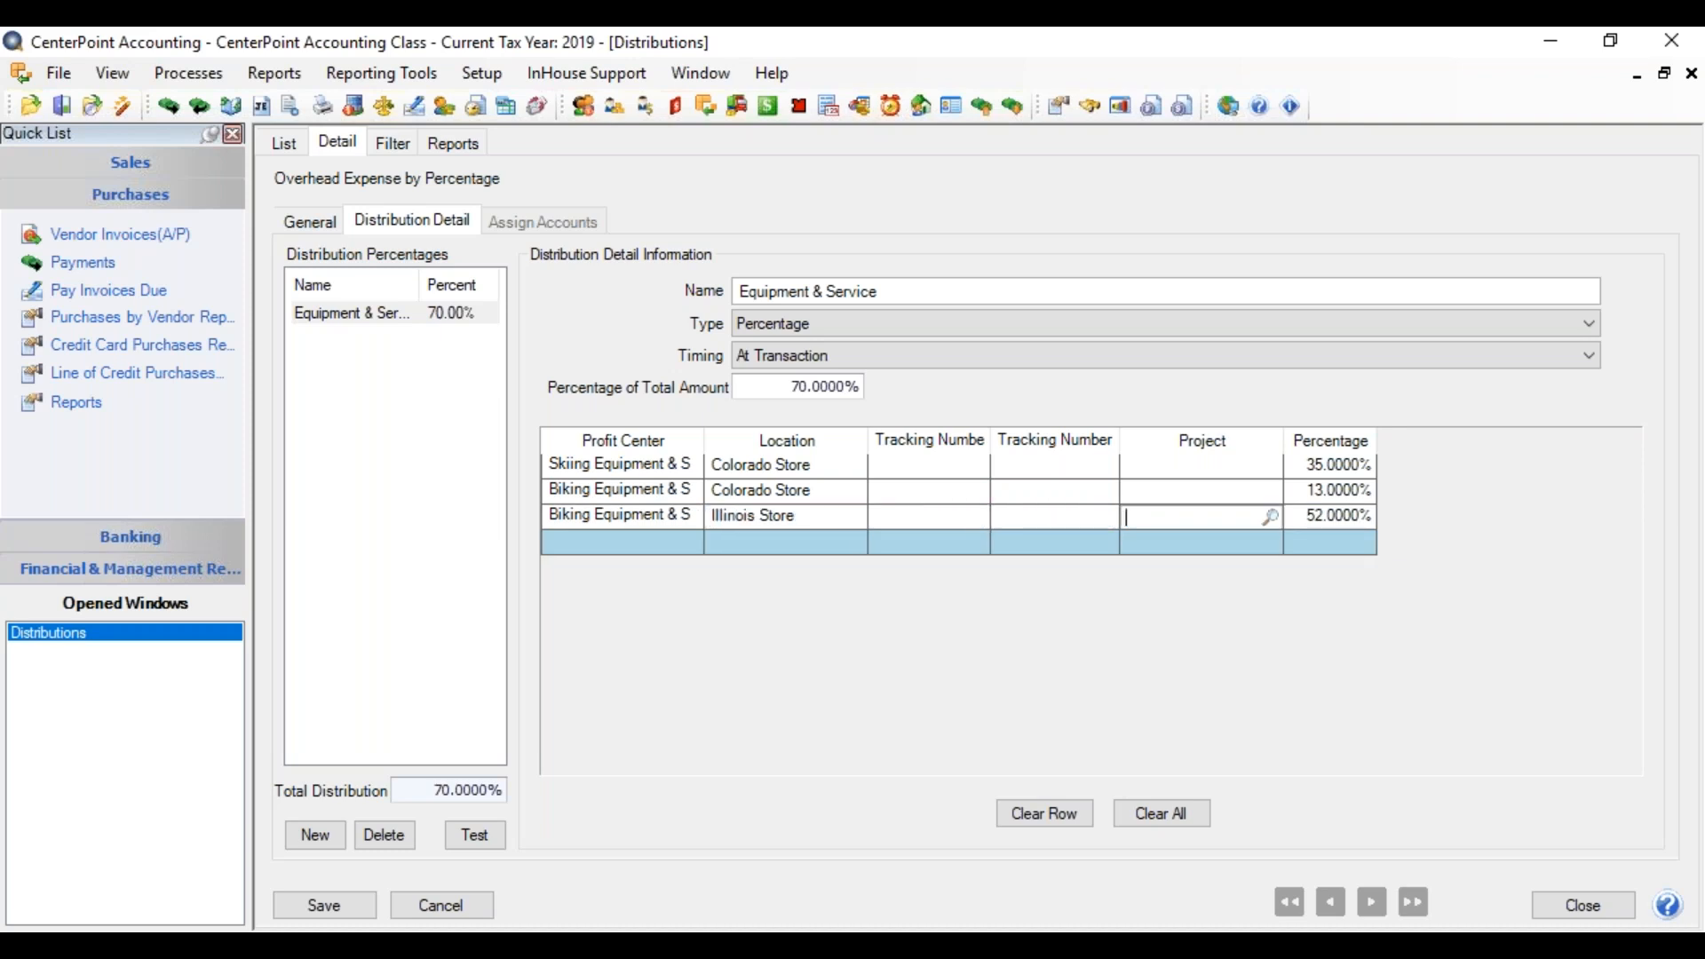
pyautogui.press('Tab')
pyautogui.write('17')
pyautogui.press('Tab')
# Add a row for the Biking Equipment & Service profit center at the Minnesota Store with 13%.
pyautogui.write('bik')
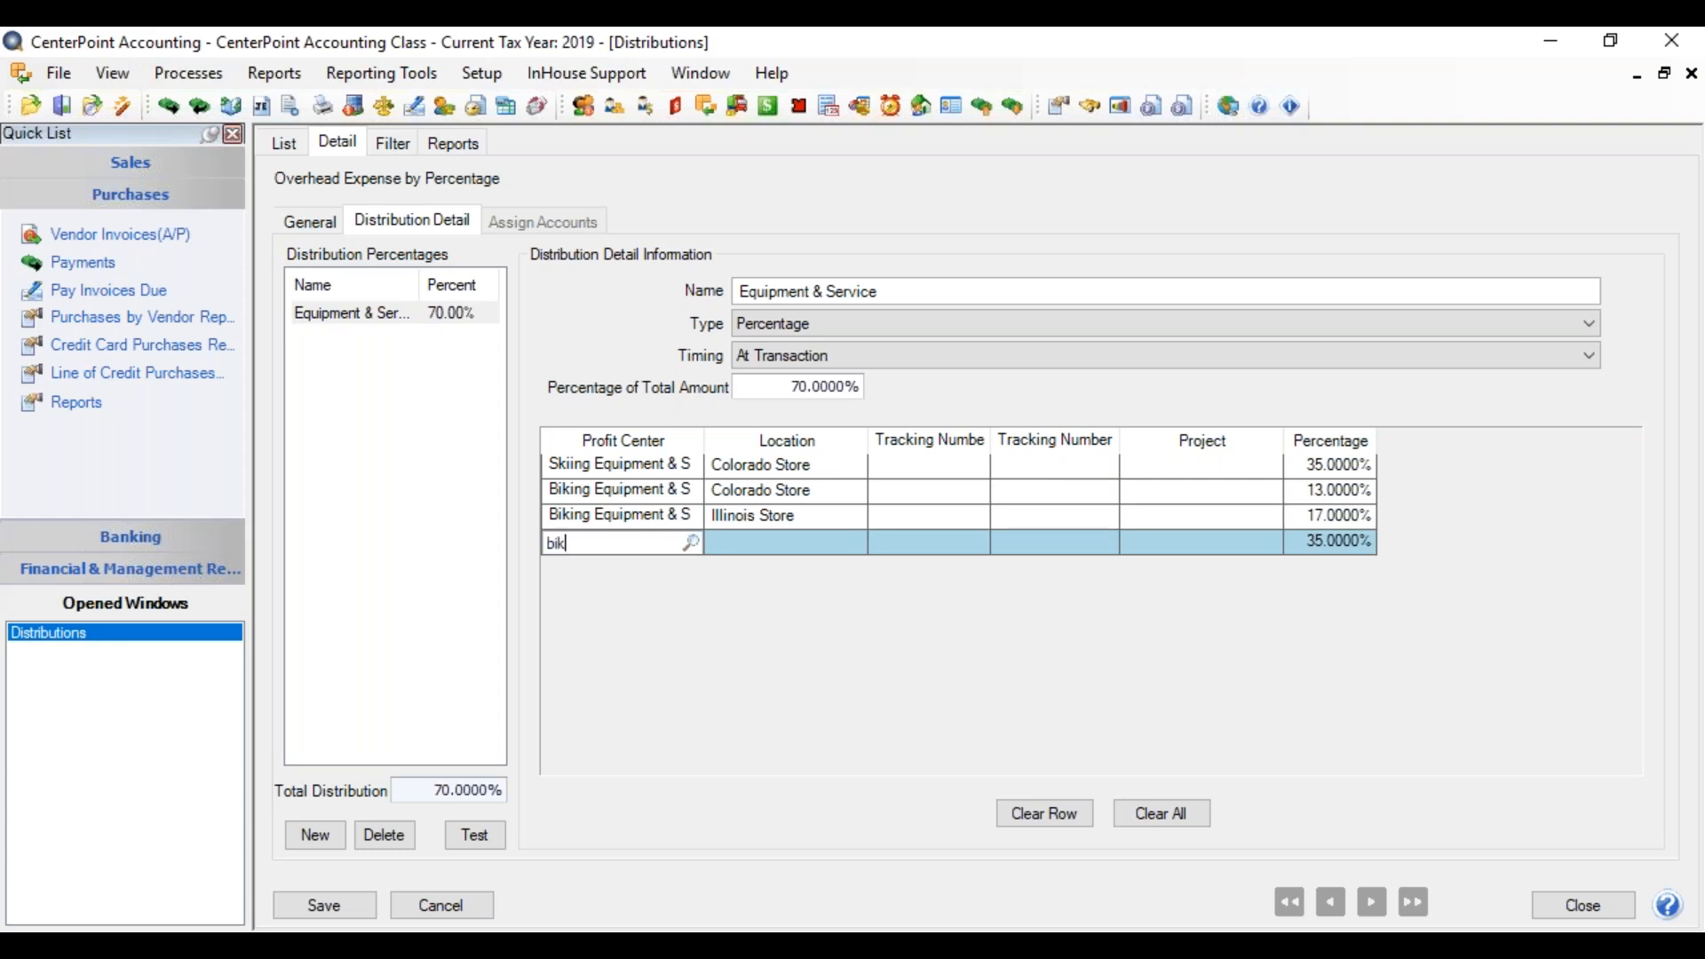
pyautogui.press('Tab')
pyautogui.write('min')
pyautogui.press('Tab')
pyautogui.press('Tab')
pyautogui.press('Tab')
pyautogui.press('Tab')
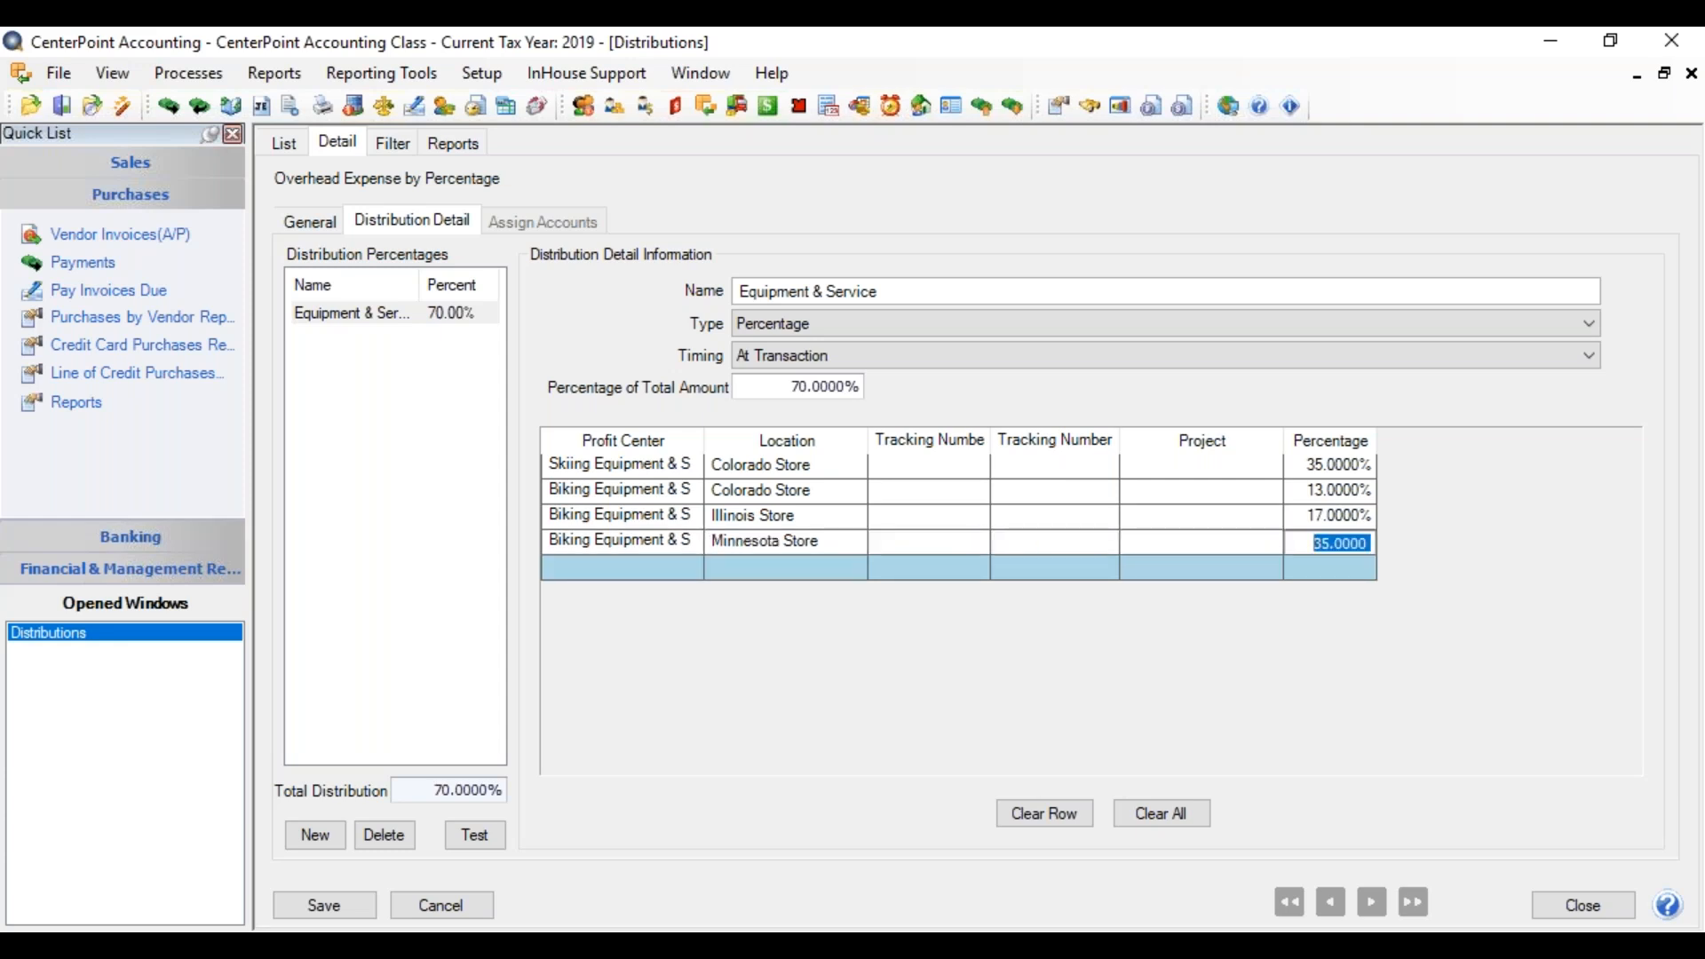
pyautogui.write('13')
pyautogui.press('Tab')
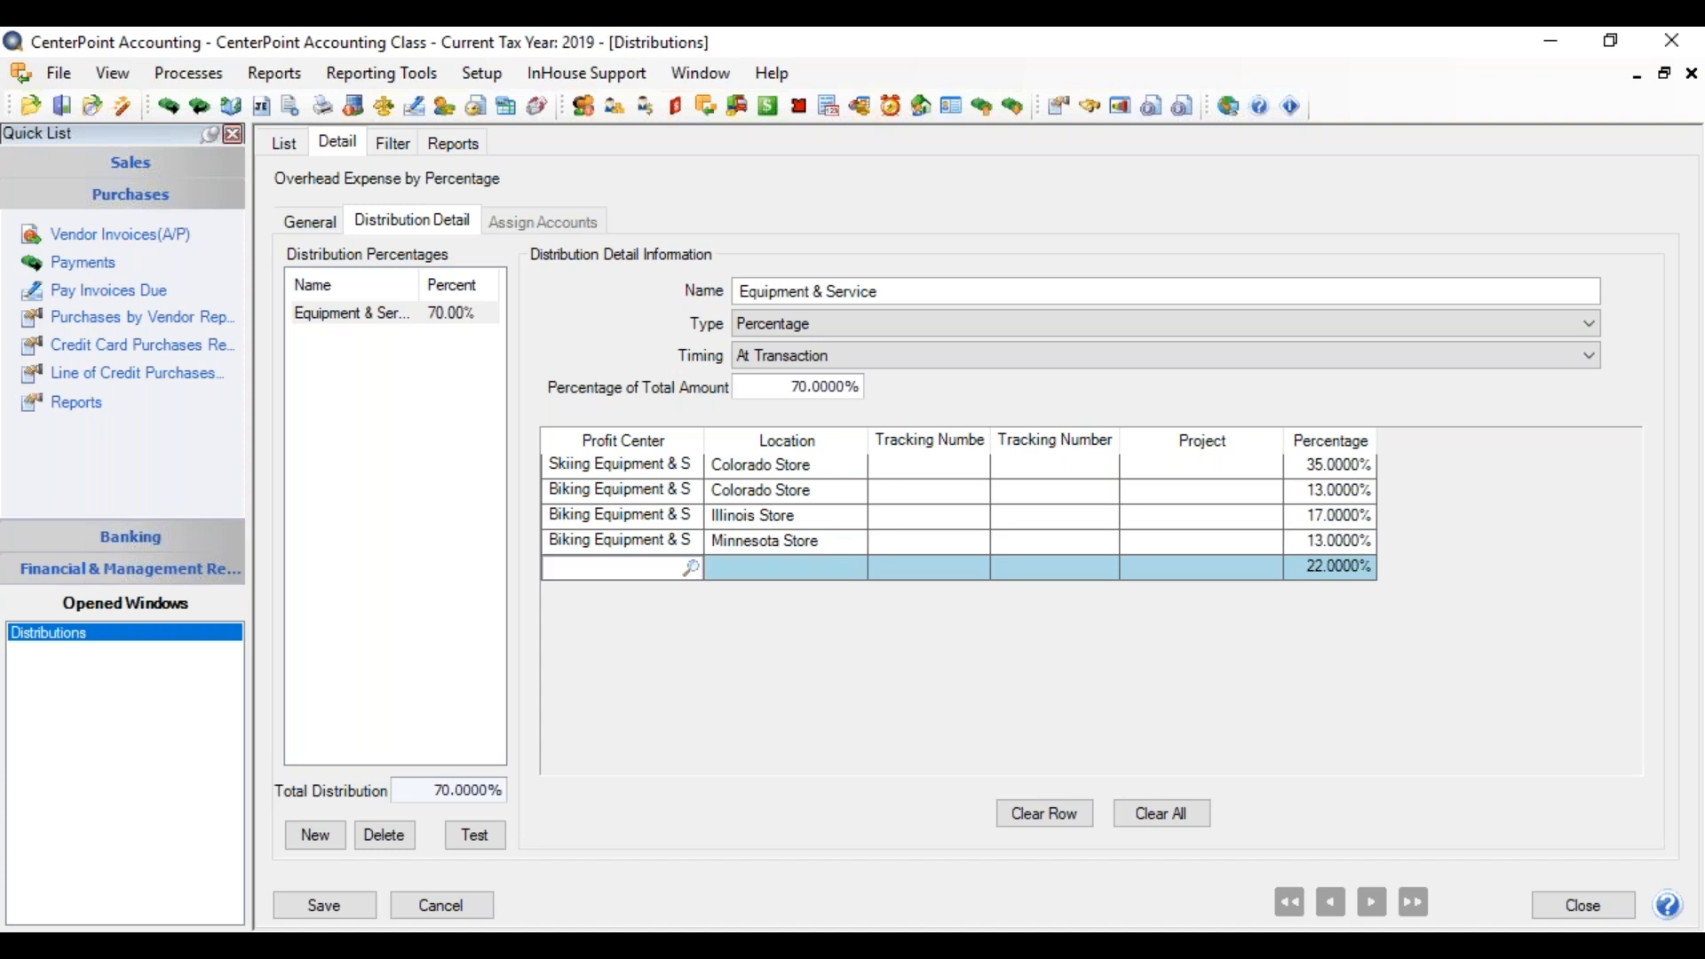
# Add a row for the Fishing Equipment profit center at the Minnesota Store with 15%.
pyautogui.write('fish')
pyautogui.press('Tab')
pyautogui.write('min')
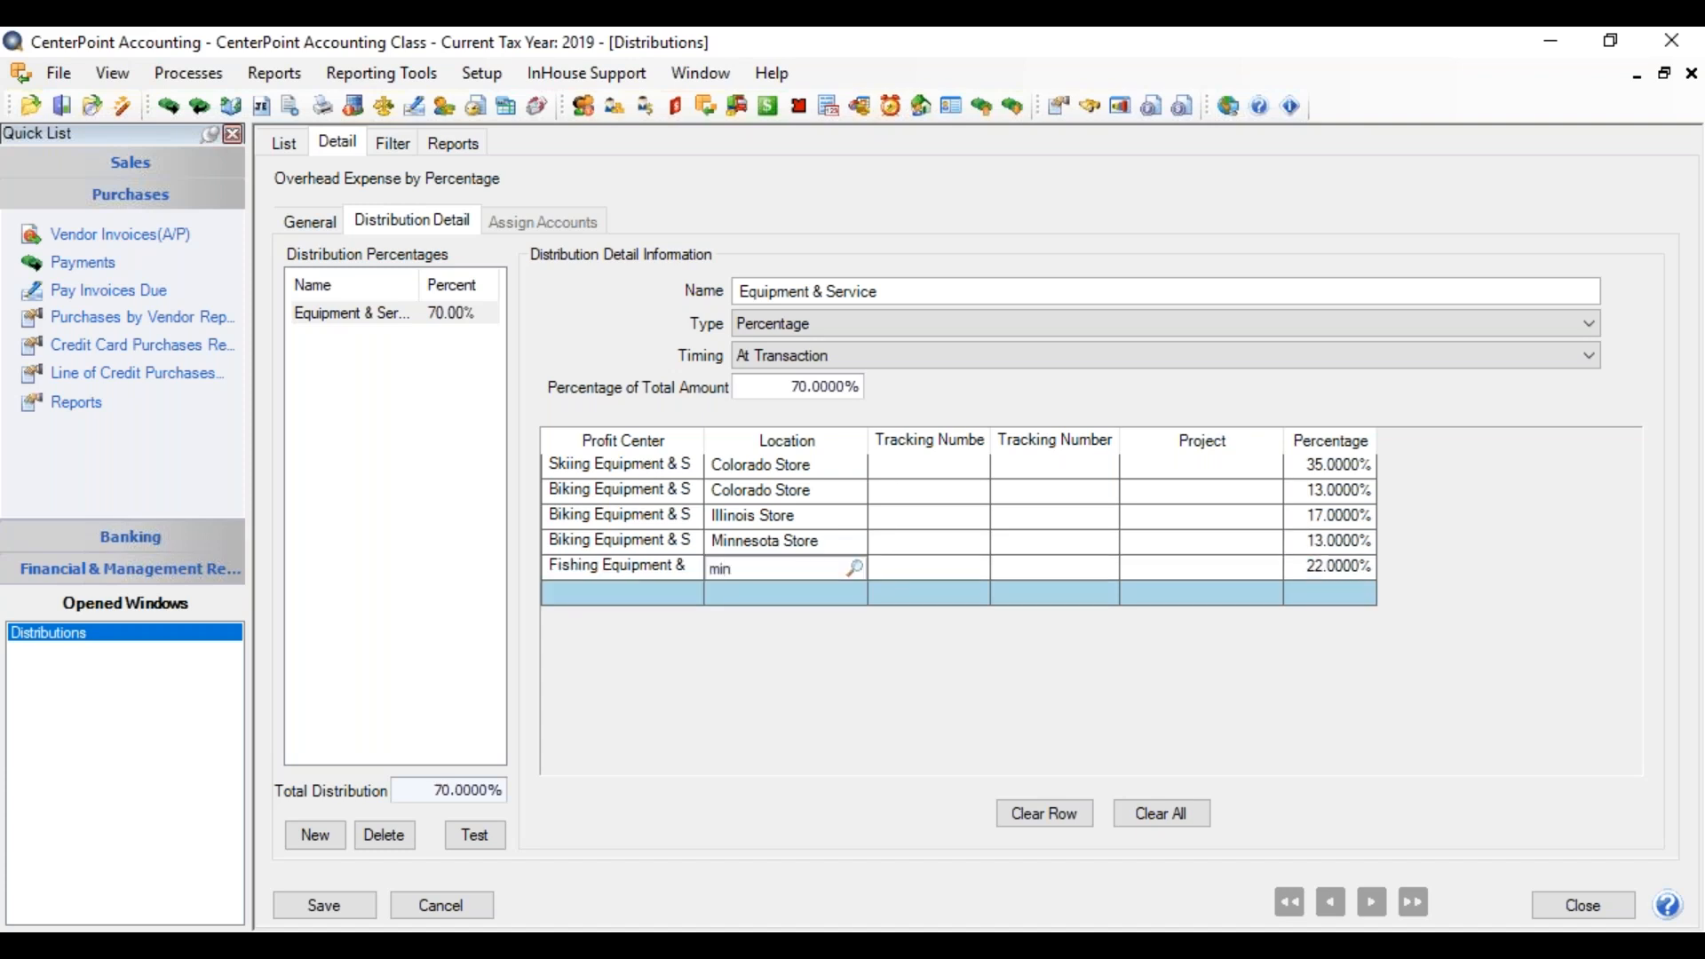
pyautogui.press('Tab')
pyautogui.press('Tab')
pyautogui.press('Tab')
pyautogui.press('Tab')
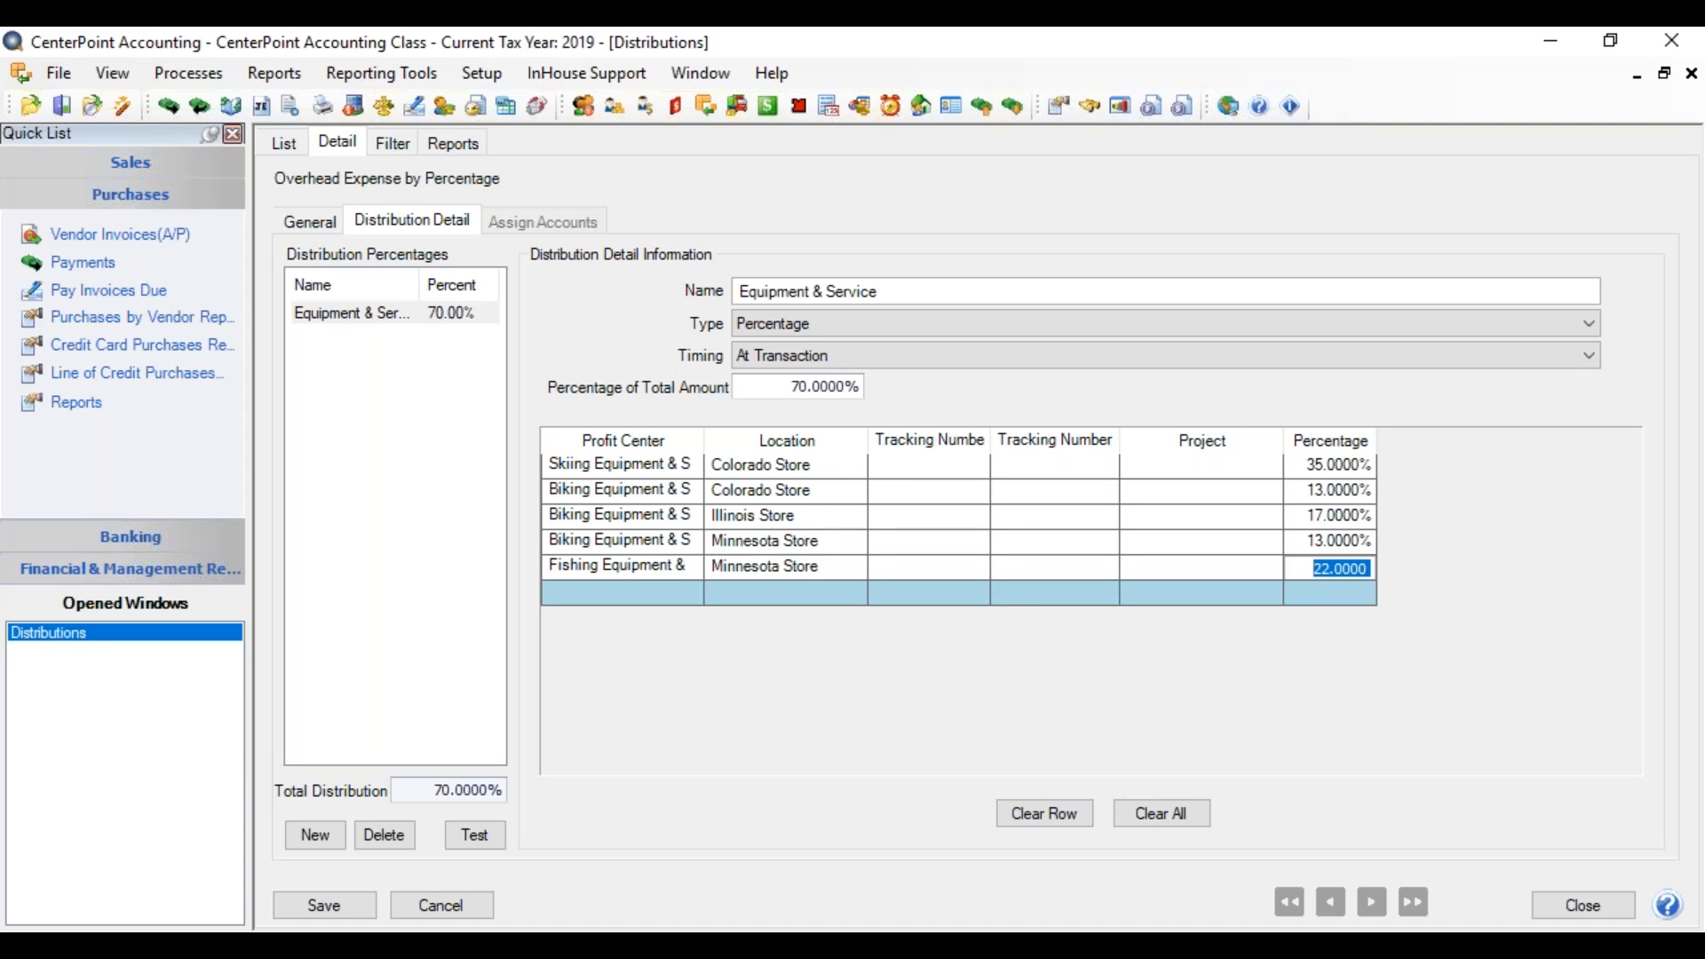
pyautogui.write('15')
pyautogui.press('Tab')
# Add a row for the Fishing Equipment profit center at the Illinois Store with 3%.
pyautogui.write('i')
pyautogui.press('BackSpace')
pyautogui.write('fi')
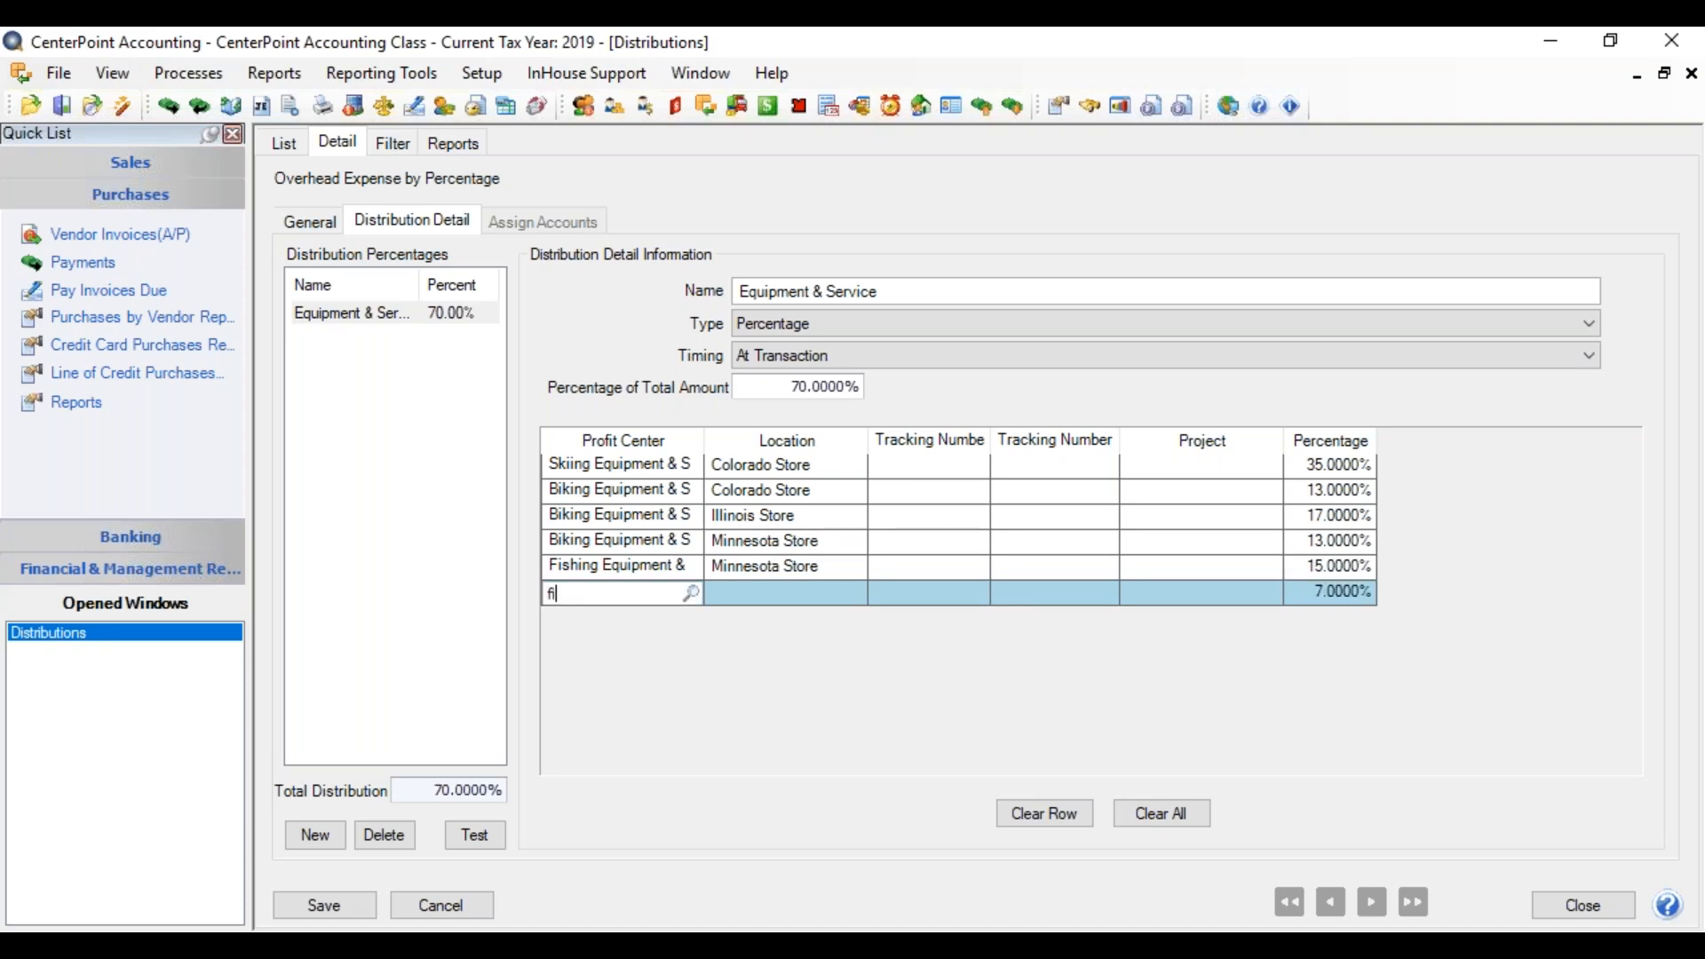
pyautogui.press('Tab')
pyautogui.write('ill')
pyautogui.press('Tab')
pyautogui.press('Tab')
pyautogui.press('Tab')
pyautogui.press('Tab')
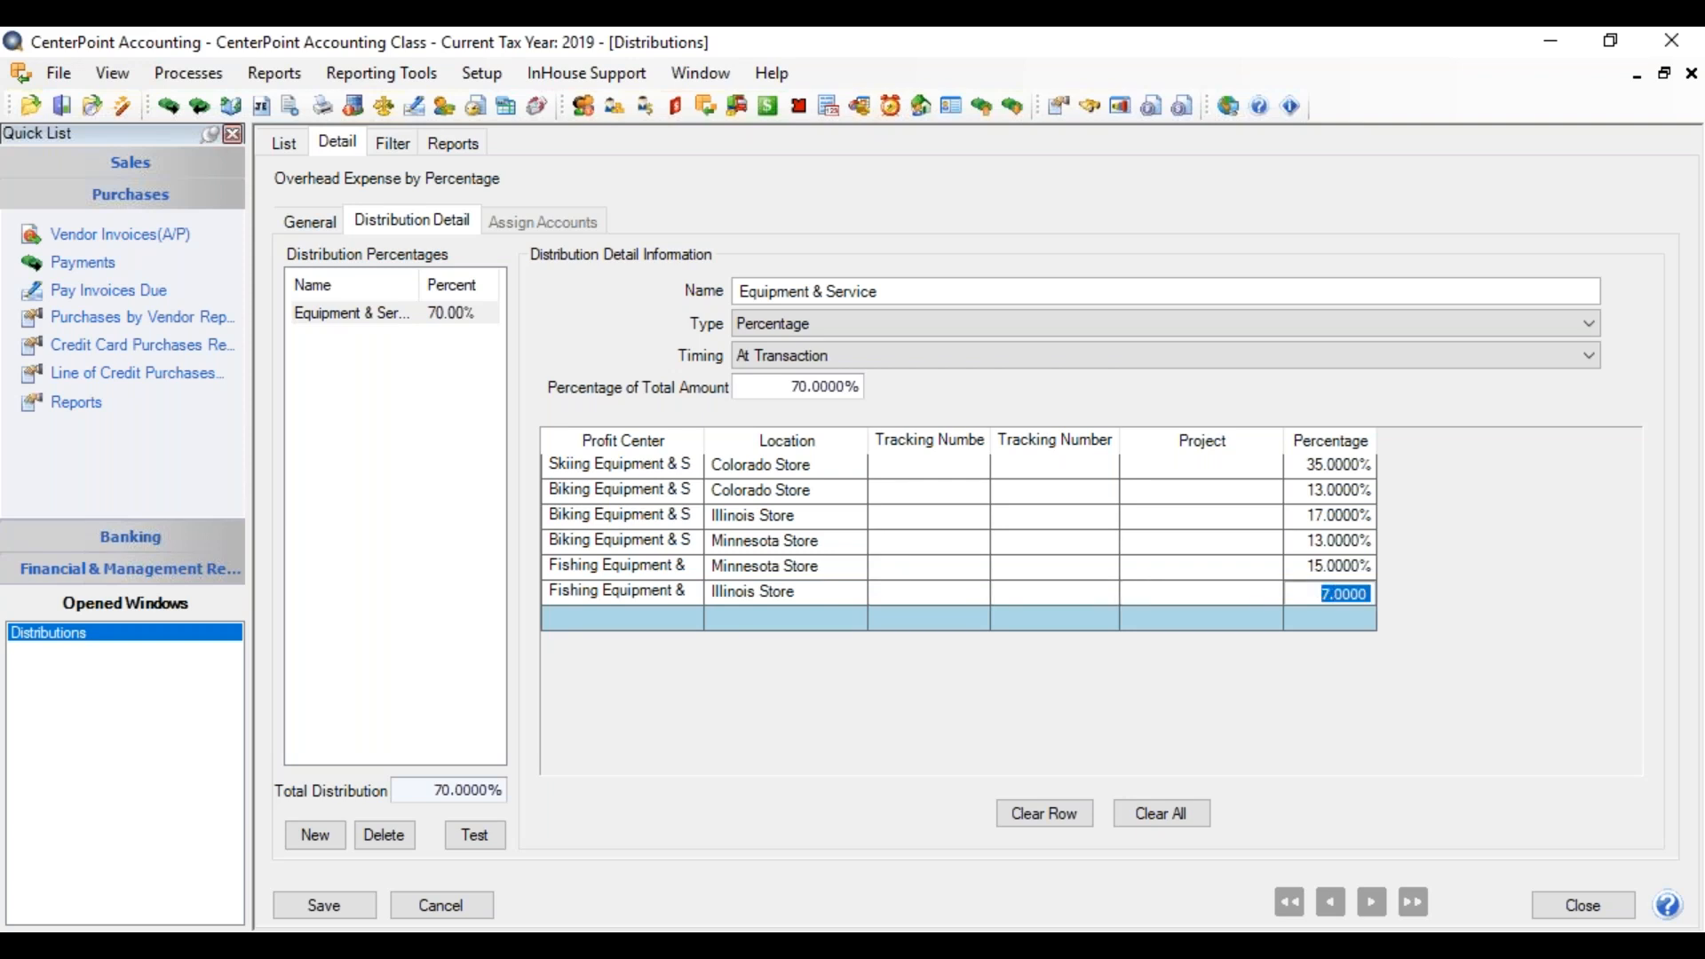
pyautogui.write('3')
pyautogui.press('Tab')
# Add a row for the Fishing Equipment profit center at the Colorado Store with the remaining 4%.
pyautogui.write('fishing')
pyautogui.press('Tab')
pyautogui.write('colo')
pyautogui.press('Tab')
pyautogui.press('Tab')
pyautogui.press('Tab')
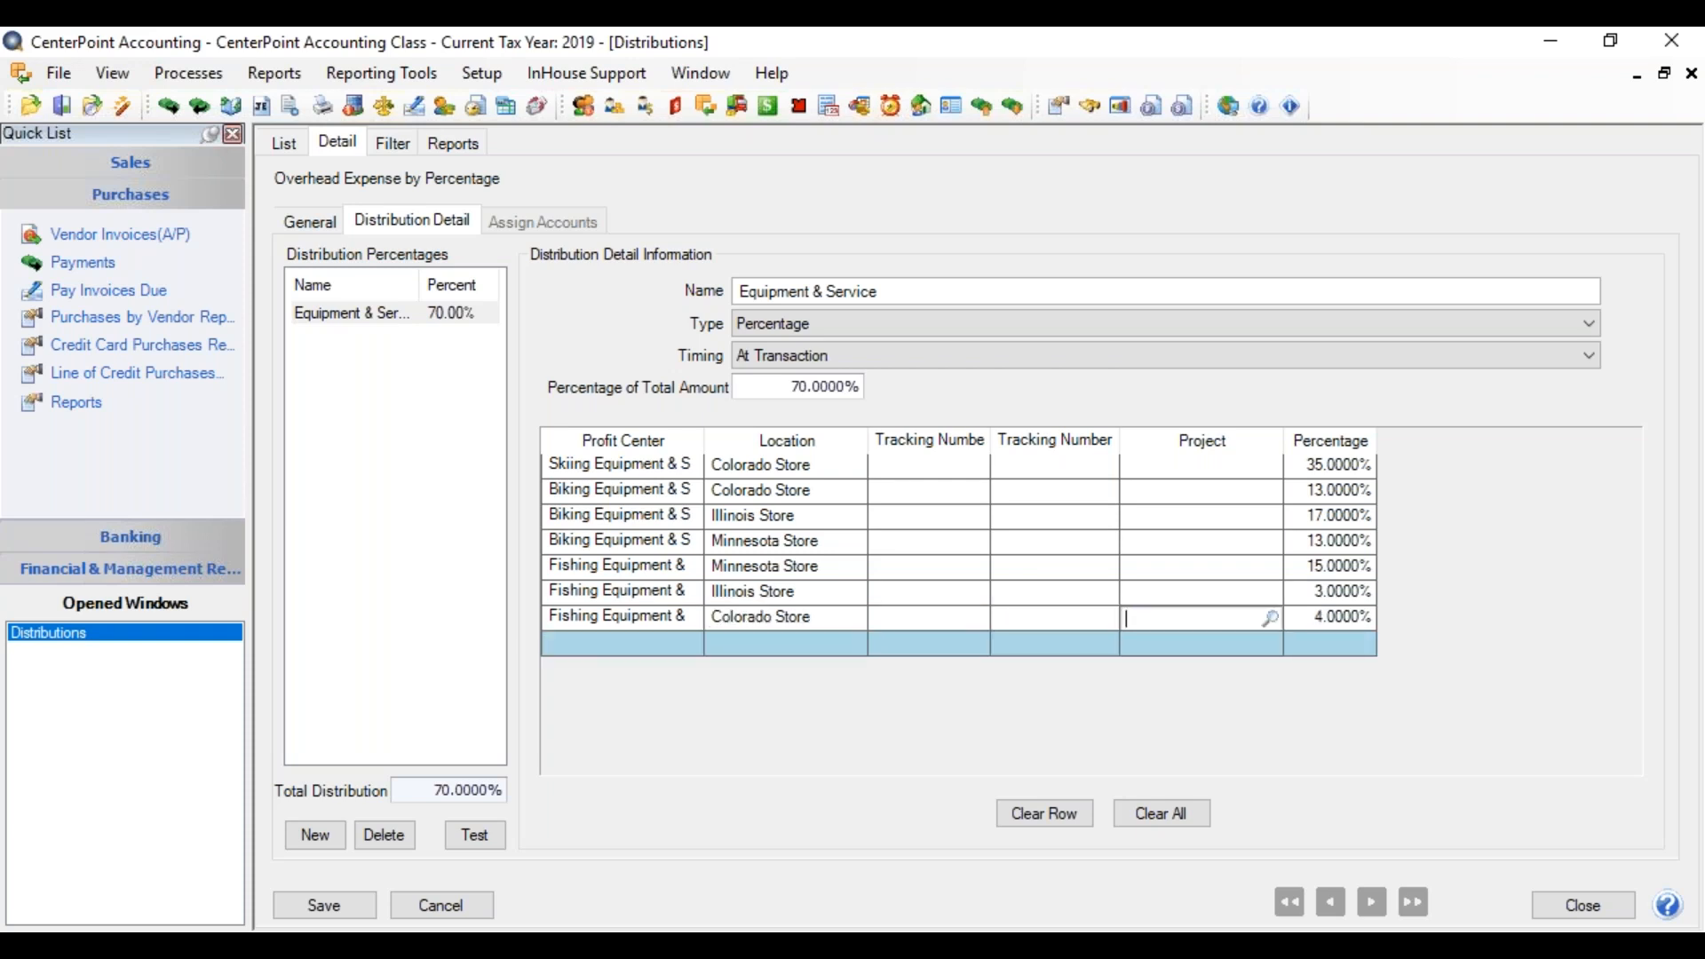
pyautogui.press('Tab')
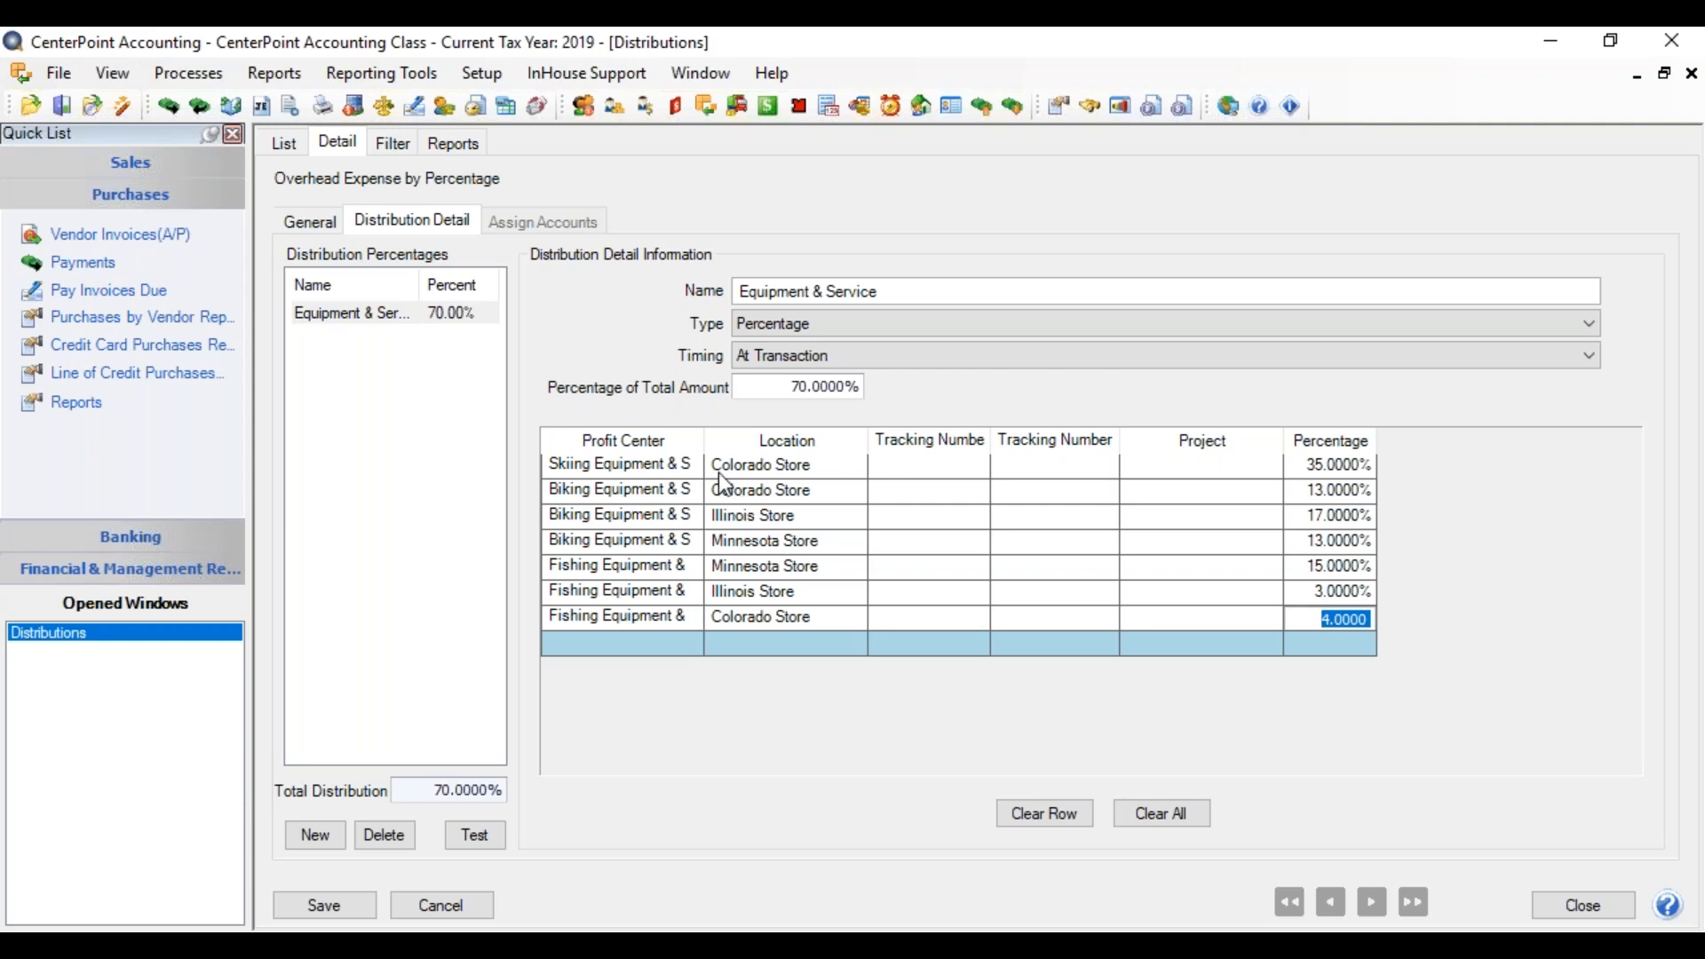
pyautogui.click(1176, 641)
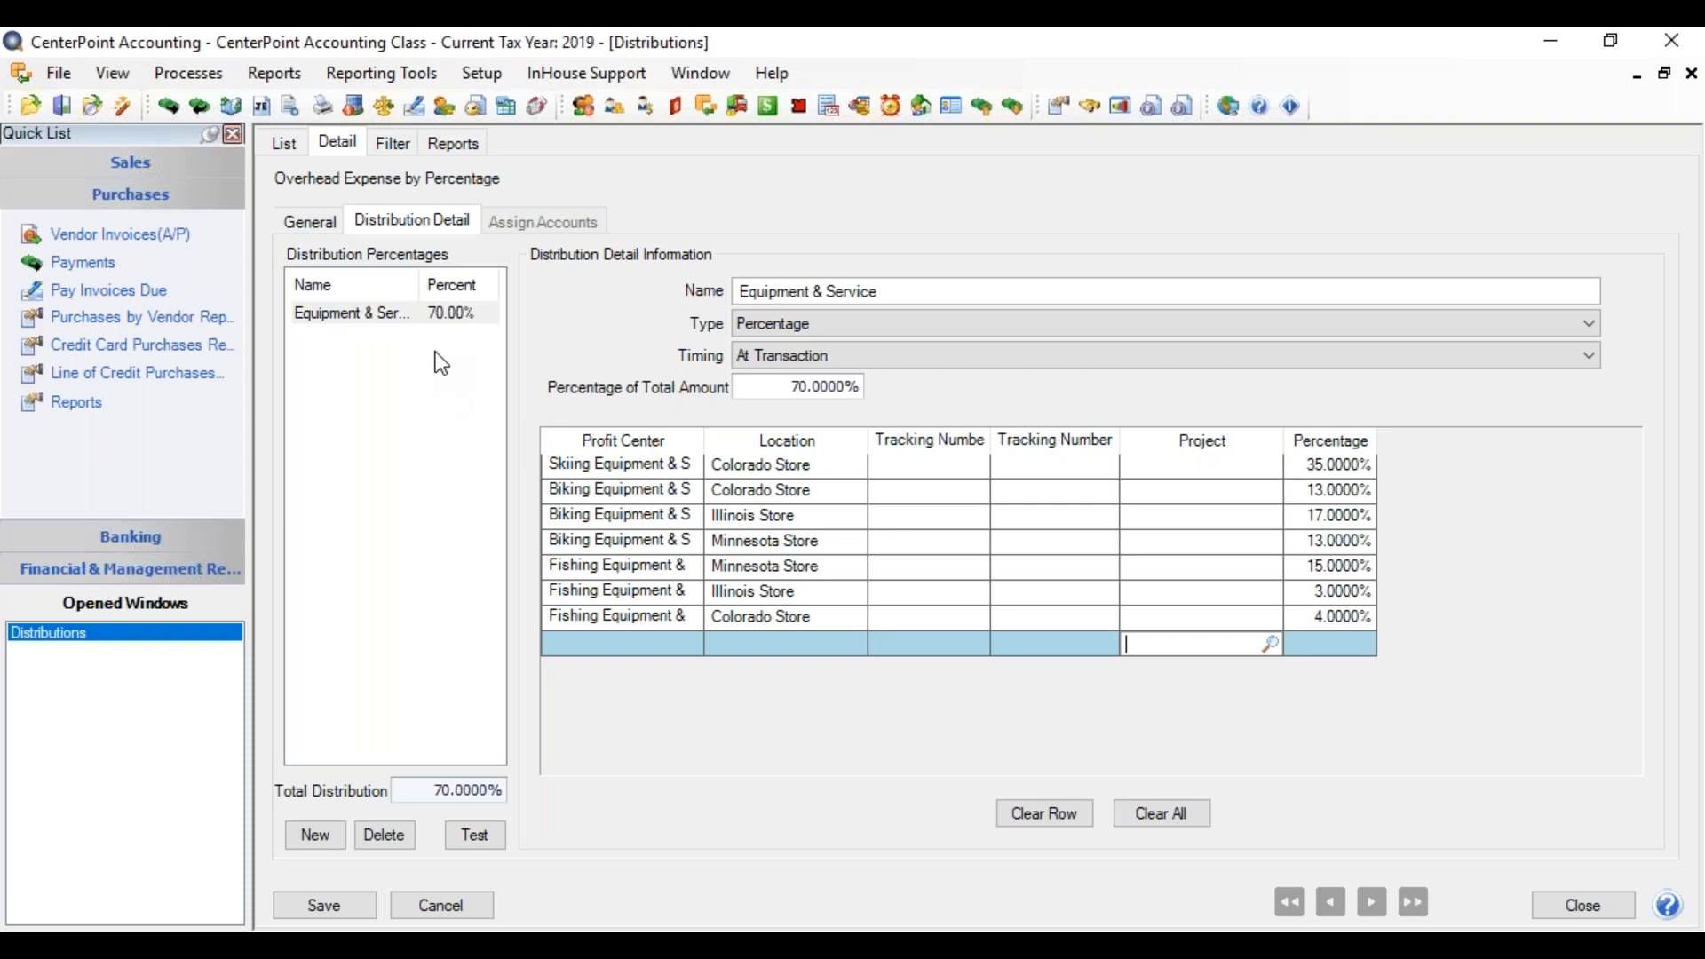
# Add a second distribution detail entry named Membership for the remaining 30% of the total amount.
pyautogui.click(328, 843)
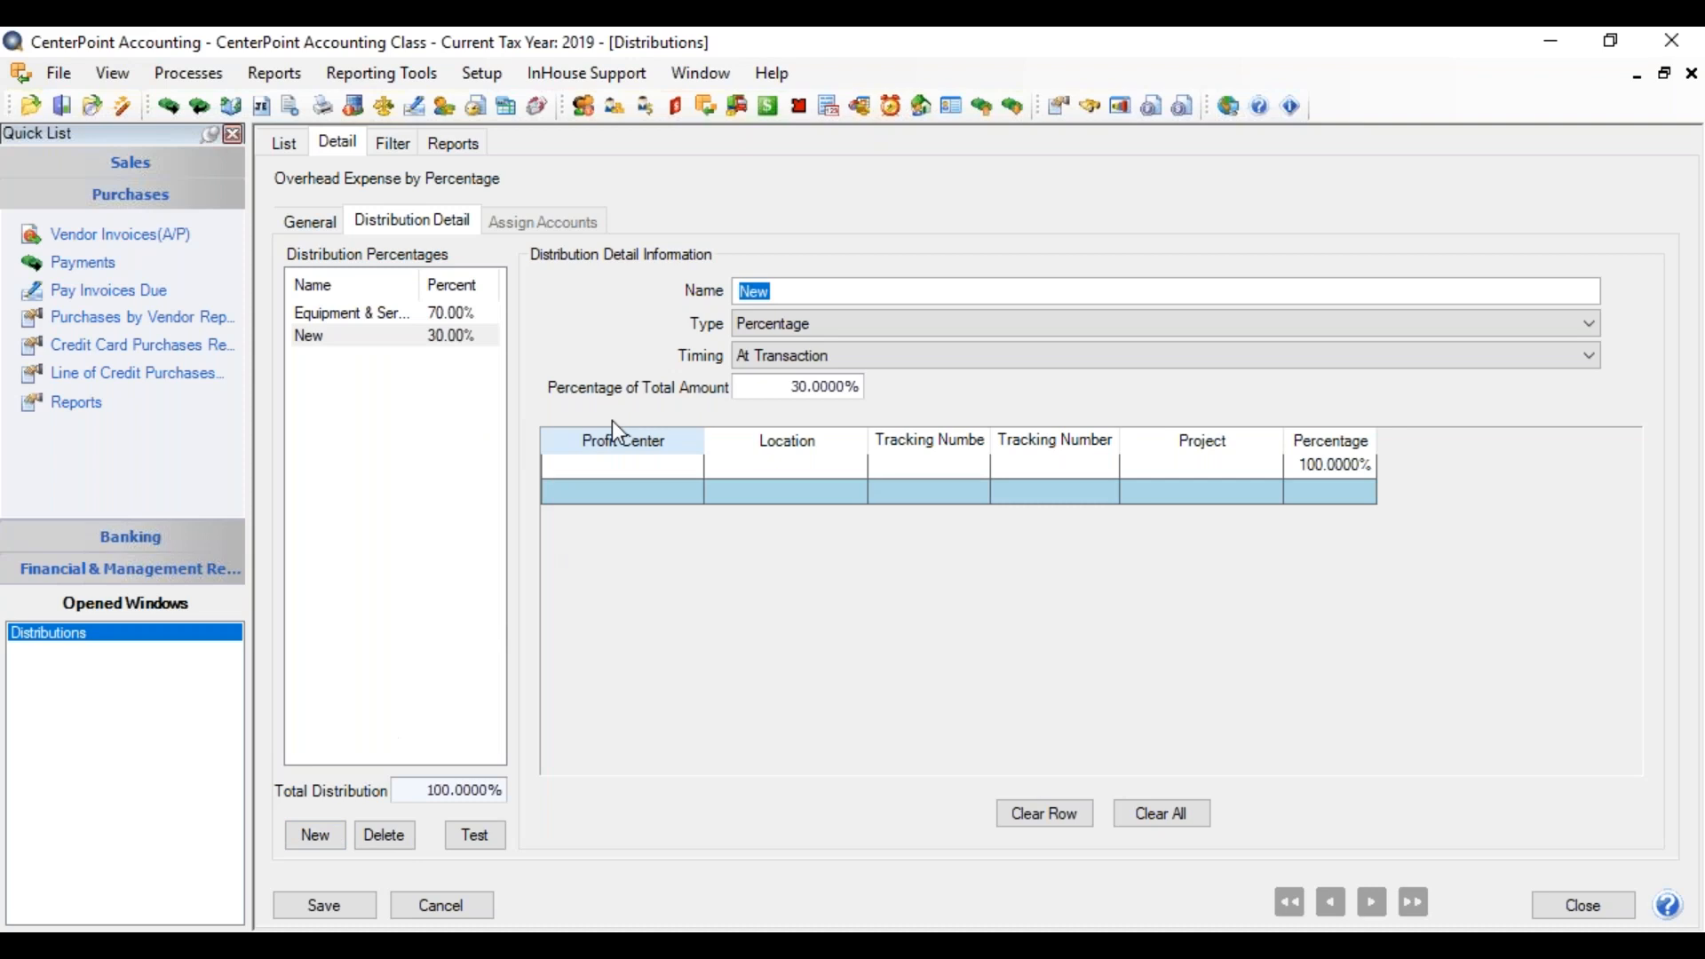
pyautogui.write('Mem')
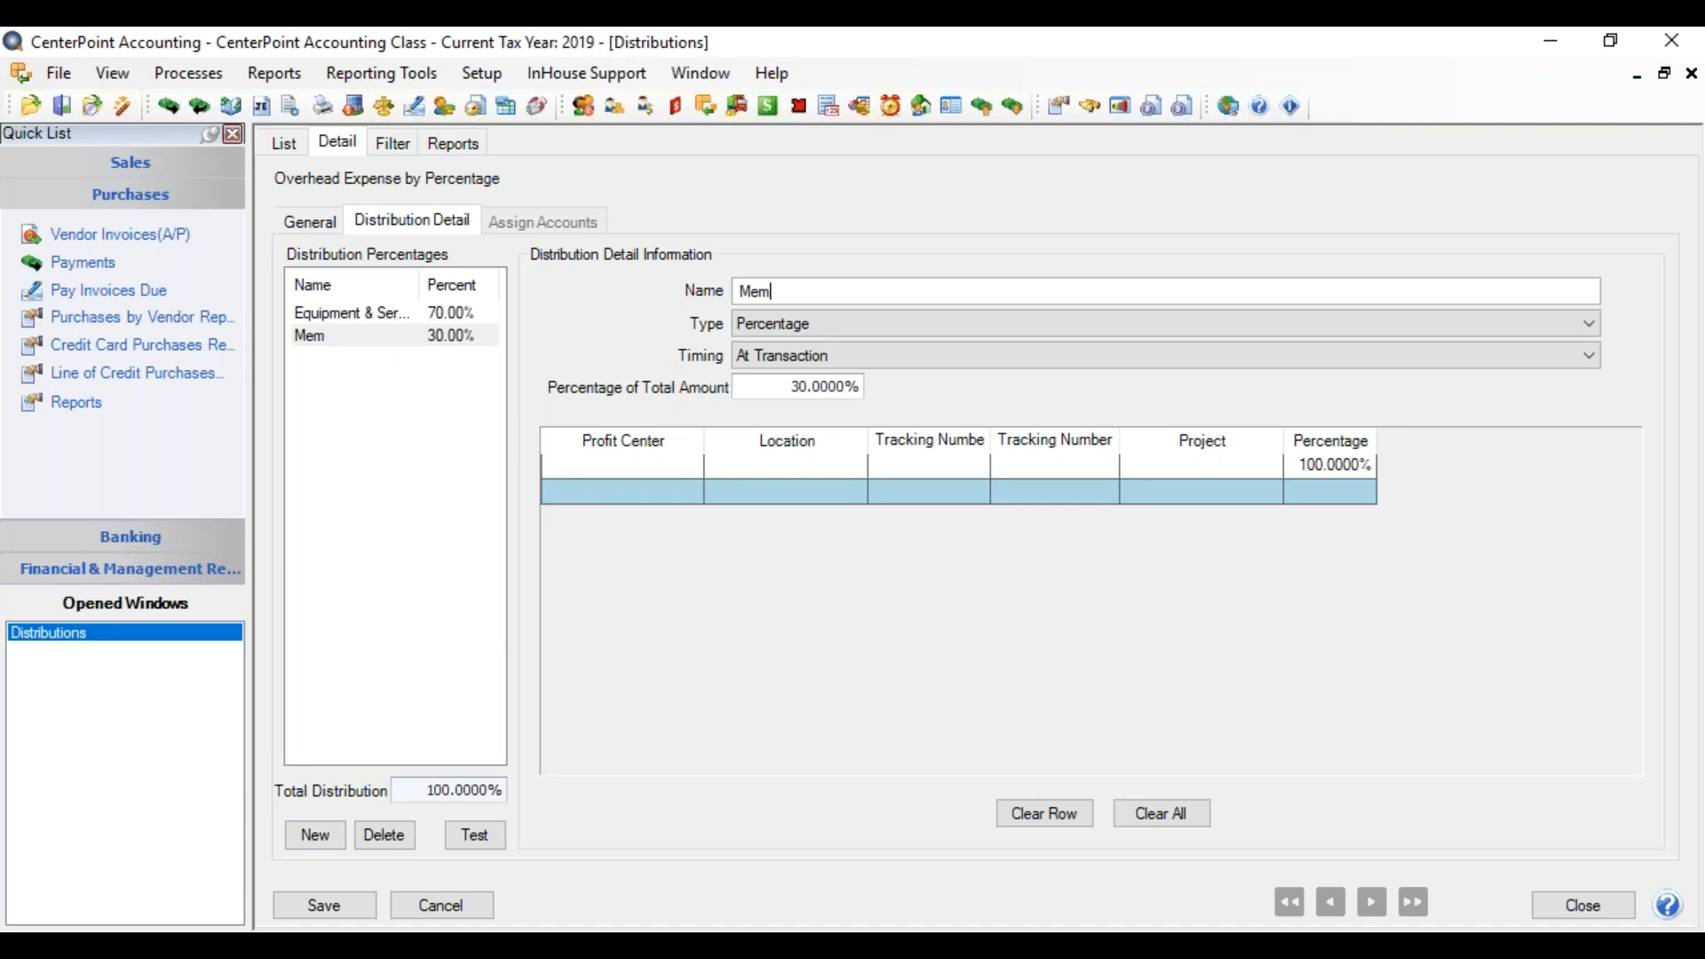
pyautogui.write('bership')
pyautogui.press('Tab')
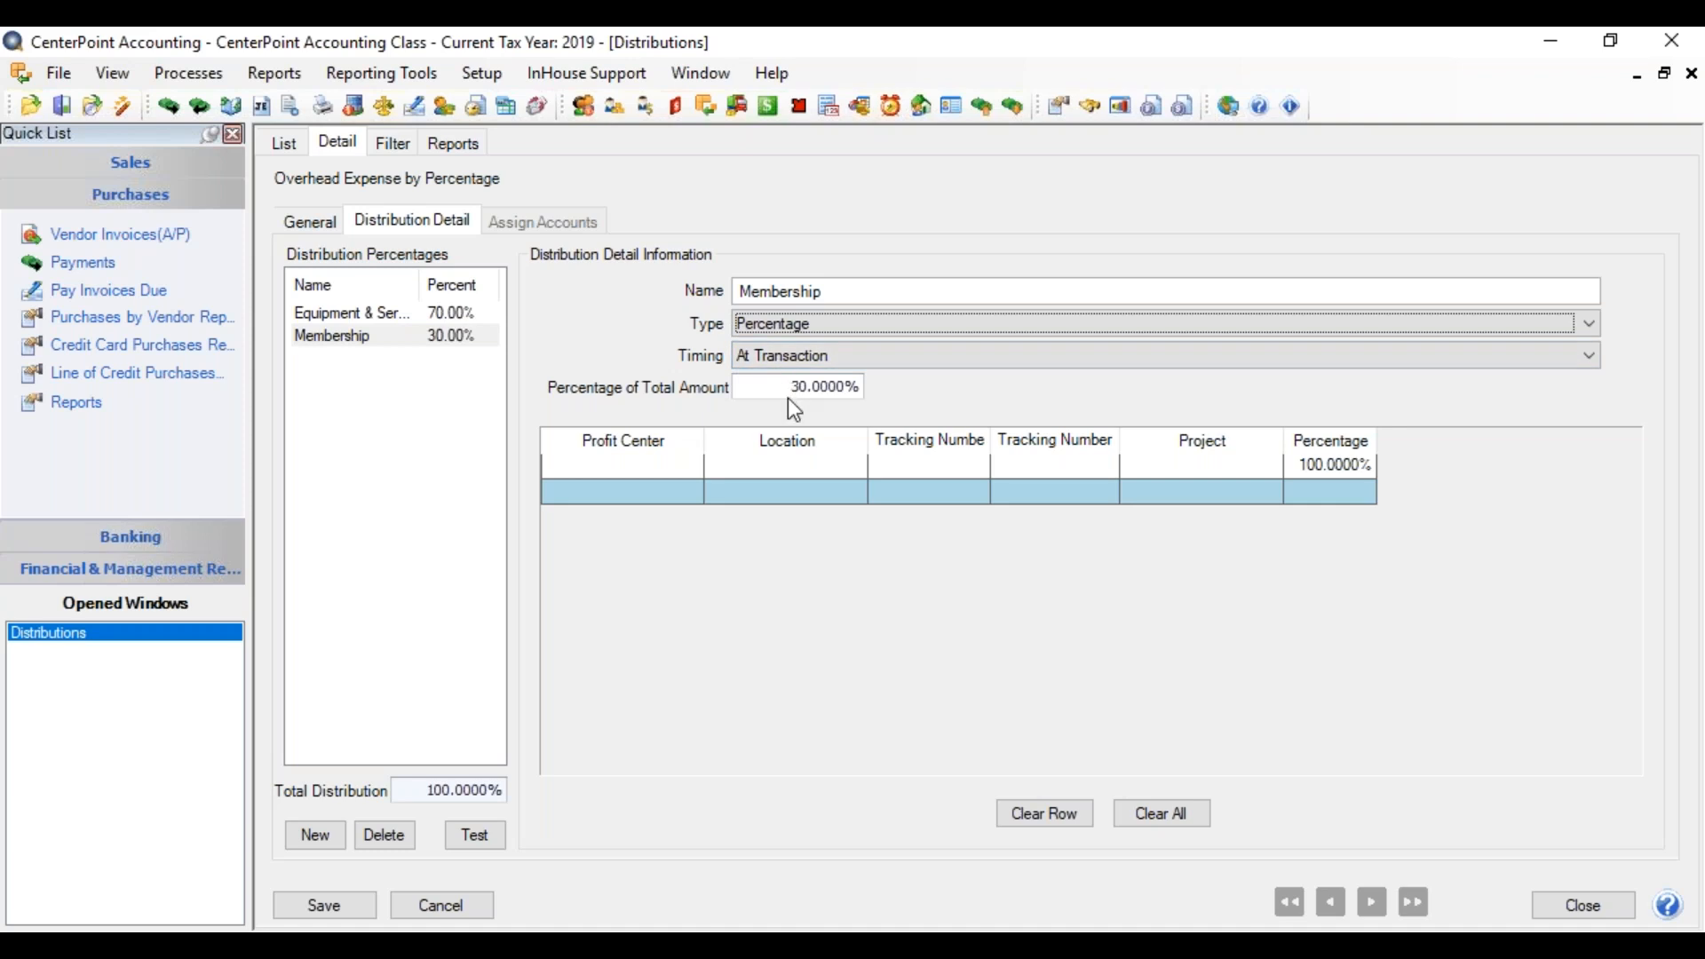
# Add a row for the Memberships profit center at the Colorado Store with 50%.
pyautogui.click(618, 460)
pyautogui.write('member')
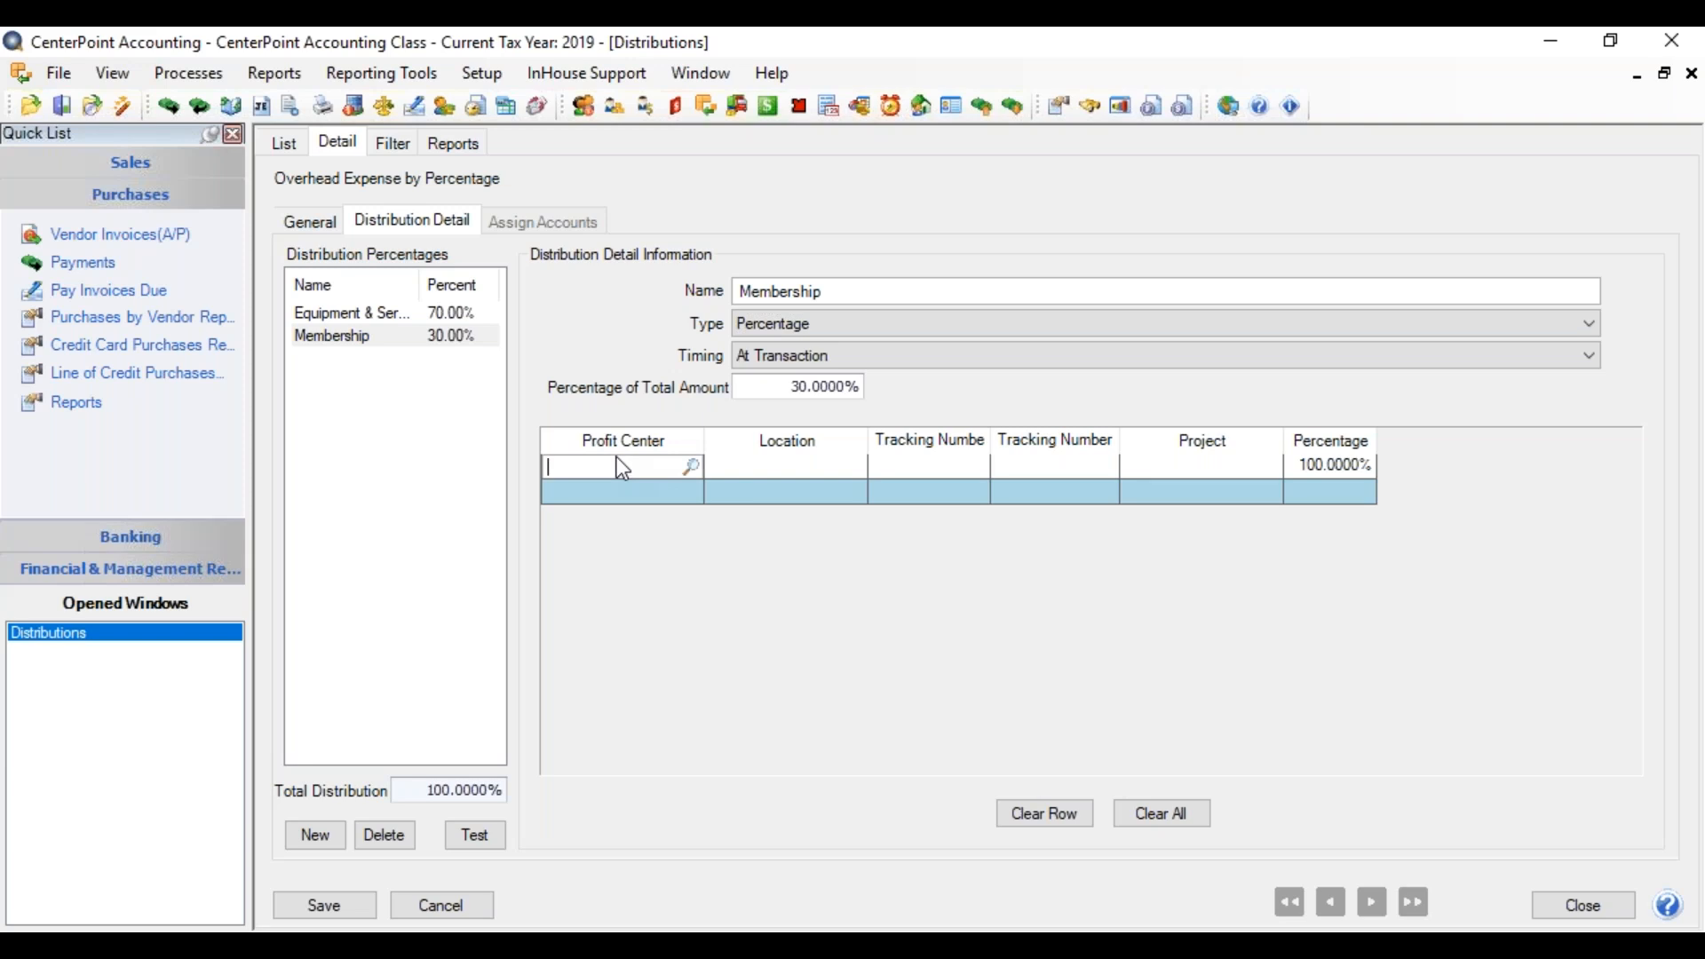
pyautogui.press('Tab')
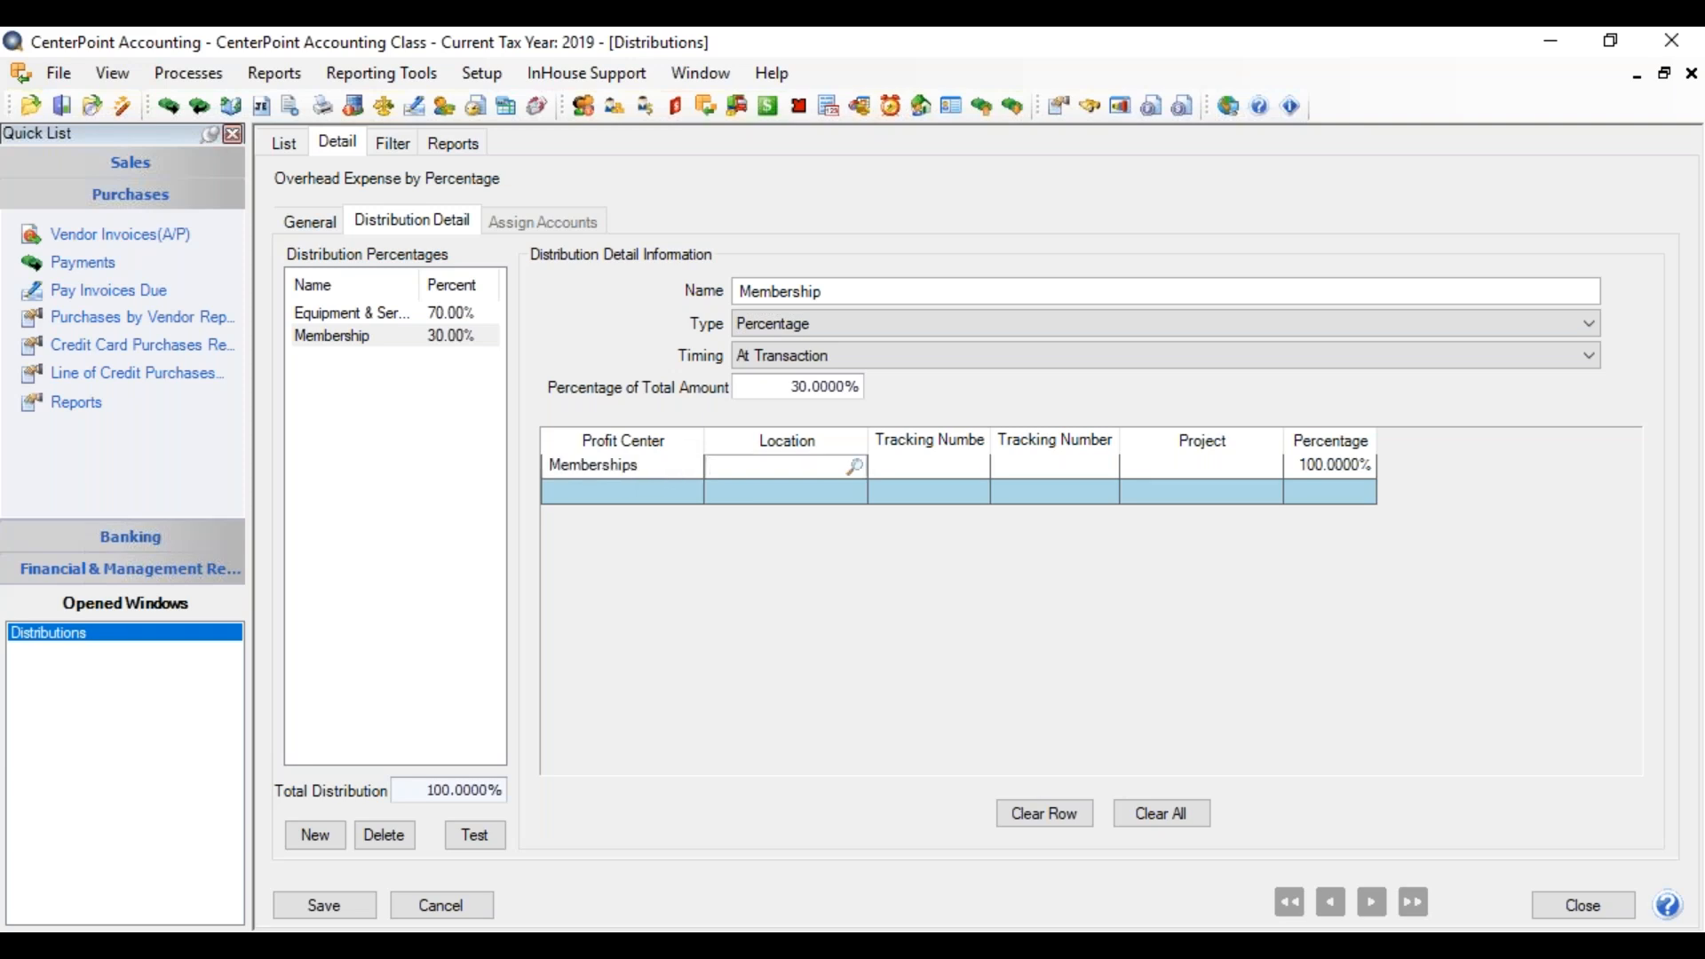
pyautogui.write('col')
pyautogui.press('Tab')
pyautogui.press('Tab')
pyautogui.press('Tab')
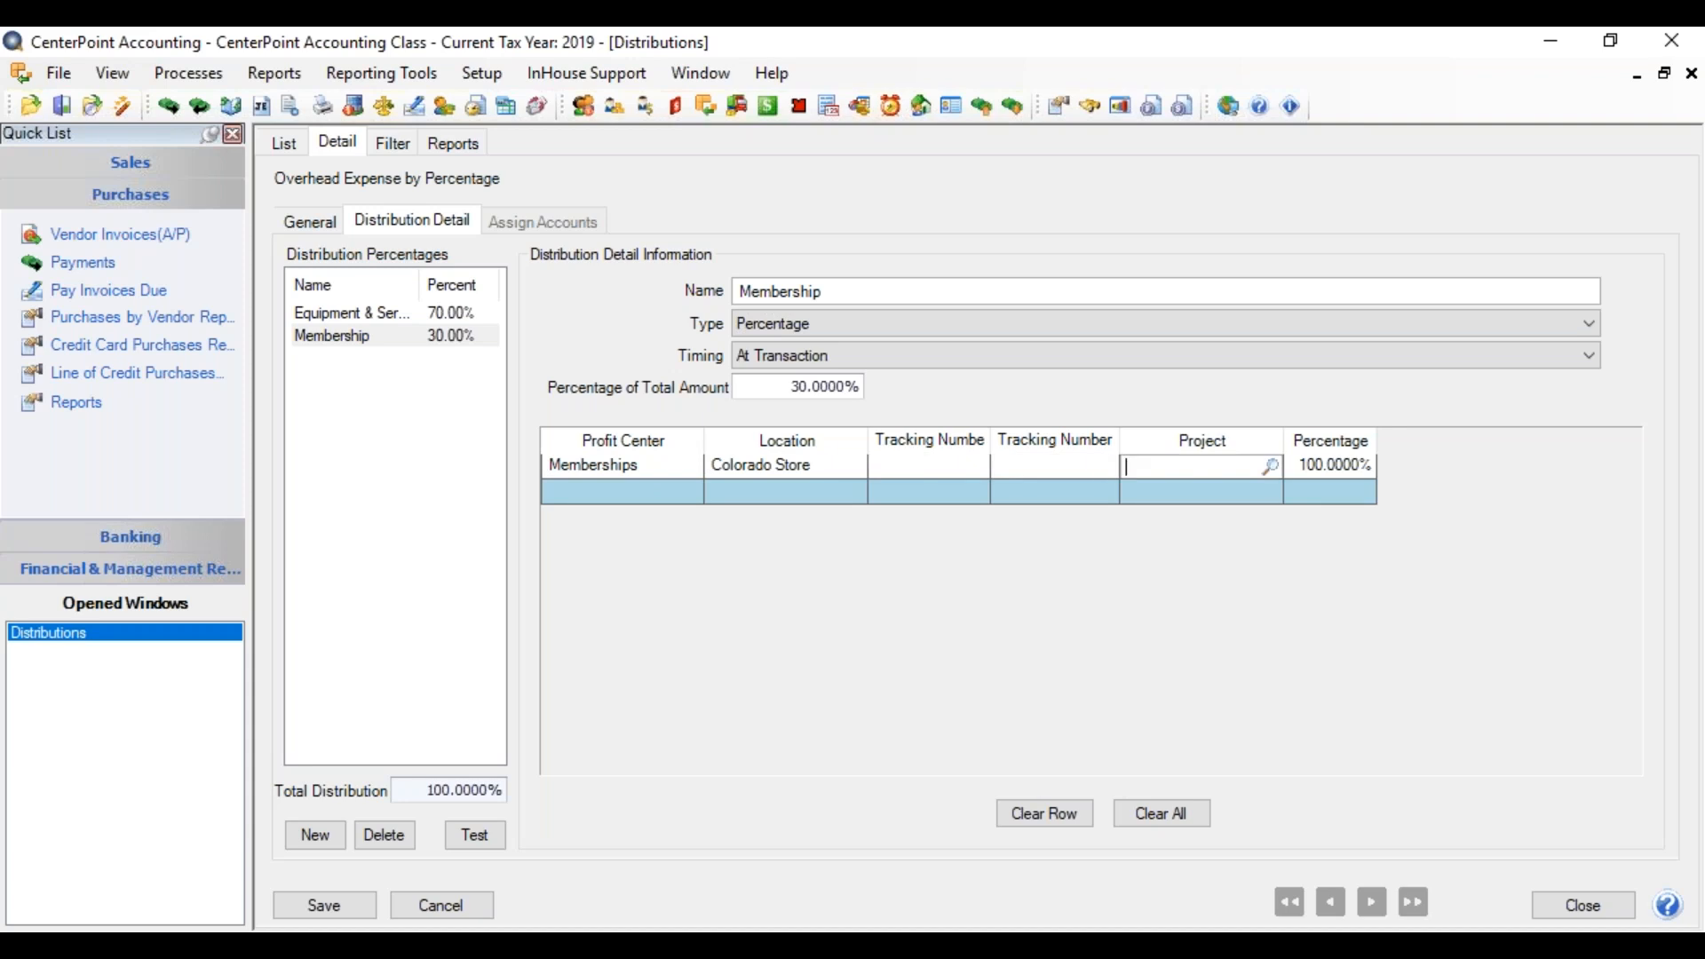
pyautogui.press('Tab')
pyautogui.write('50')
pyautogui.press('Tab')
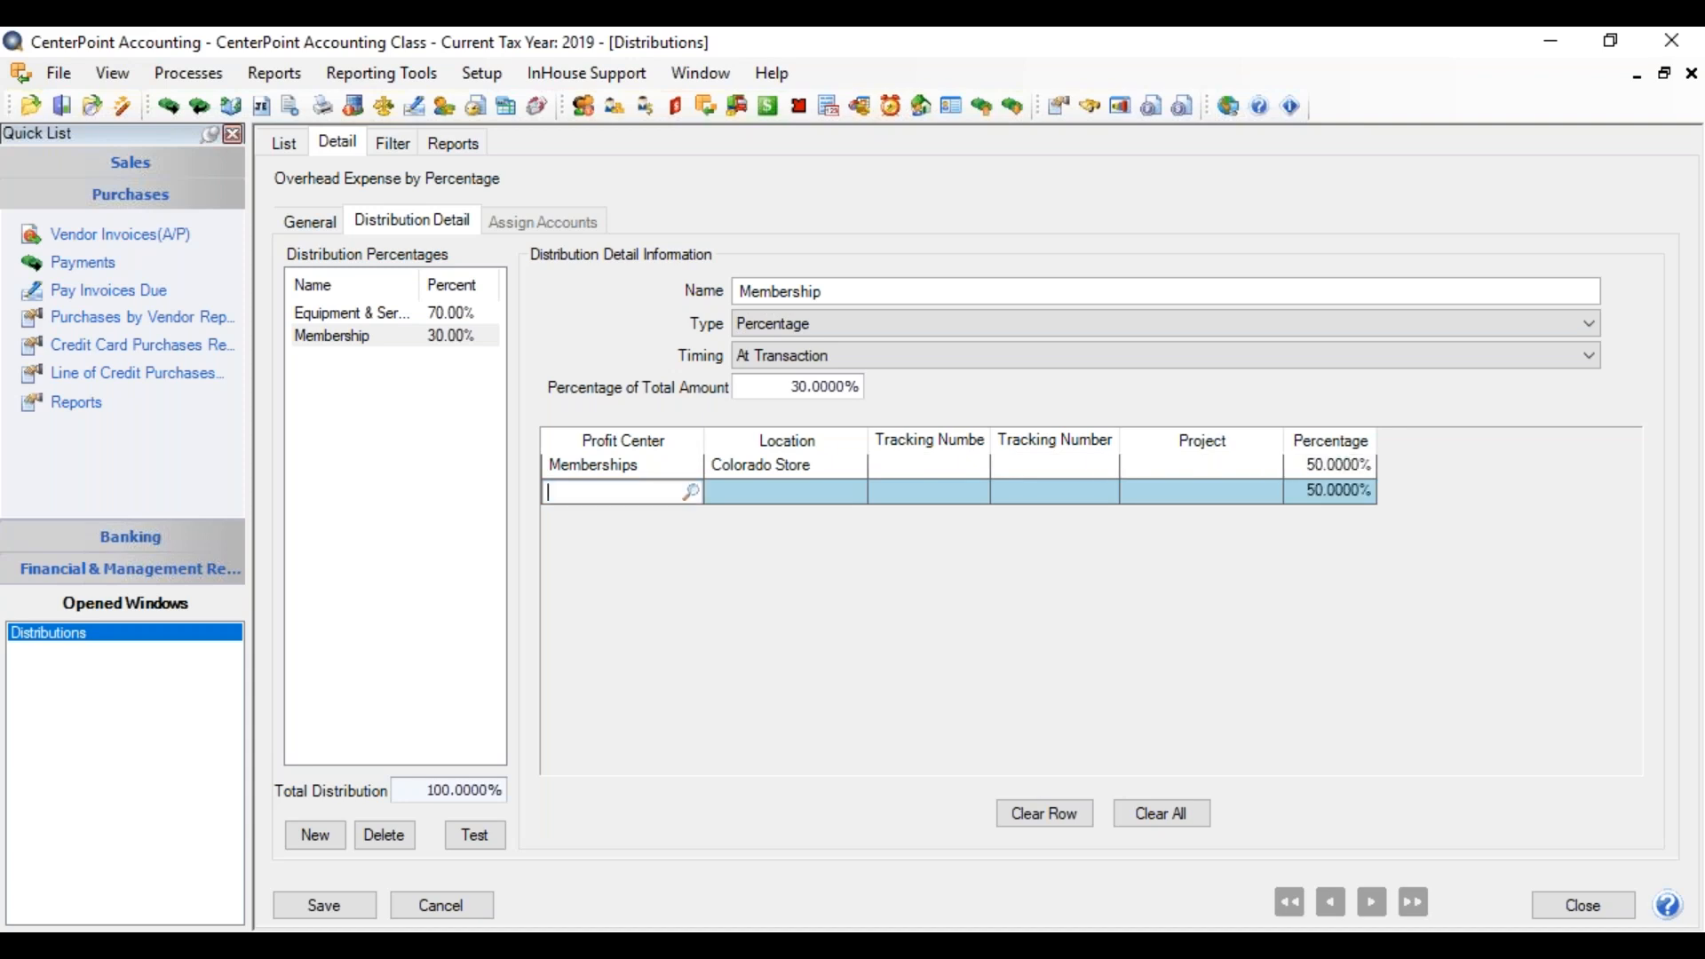
# Add a row for the Memberships profit center at the Illinois Store with 25%.
pyautogui.write('me')
pyautogui.press('Tab')
pyautogui.press('Tab')
pyautogui.press('BackSpace')
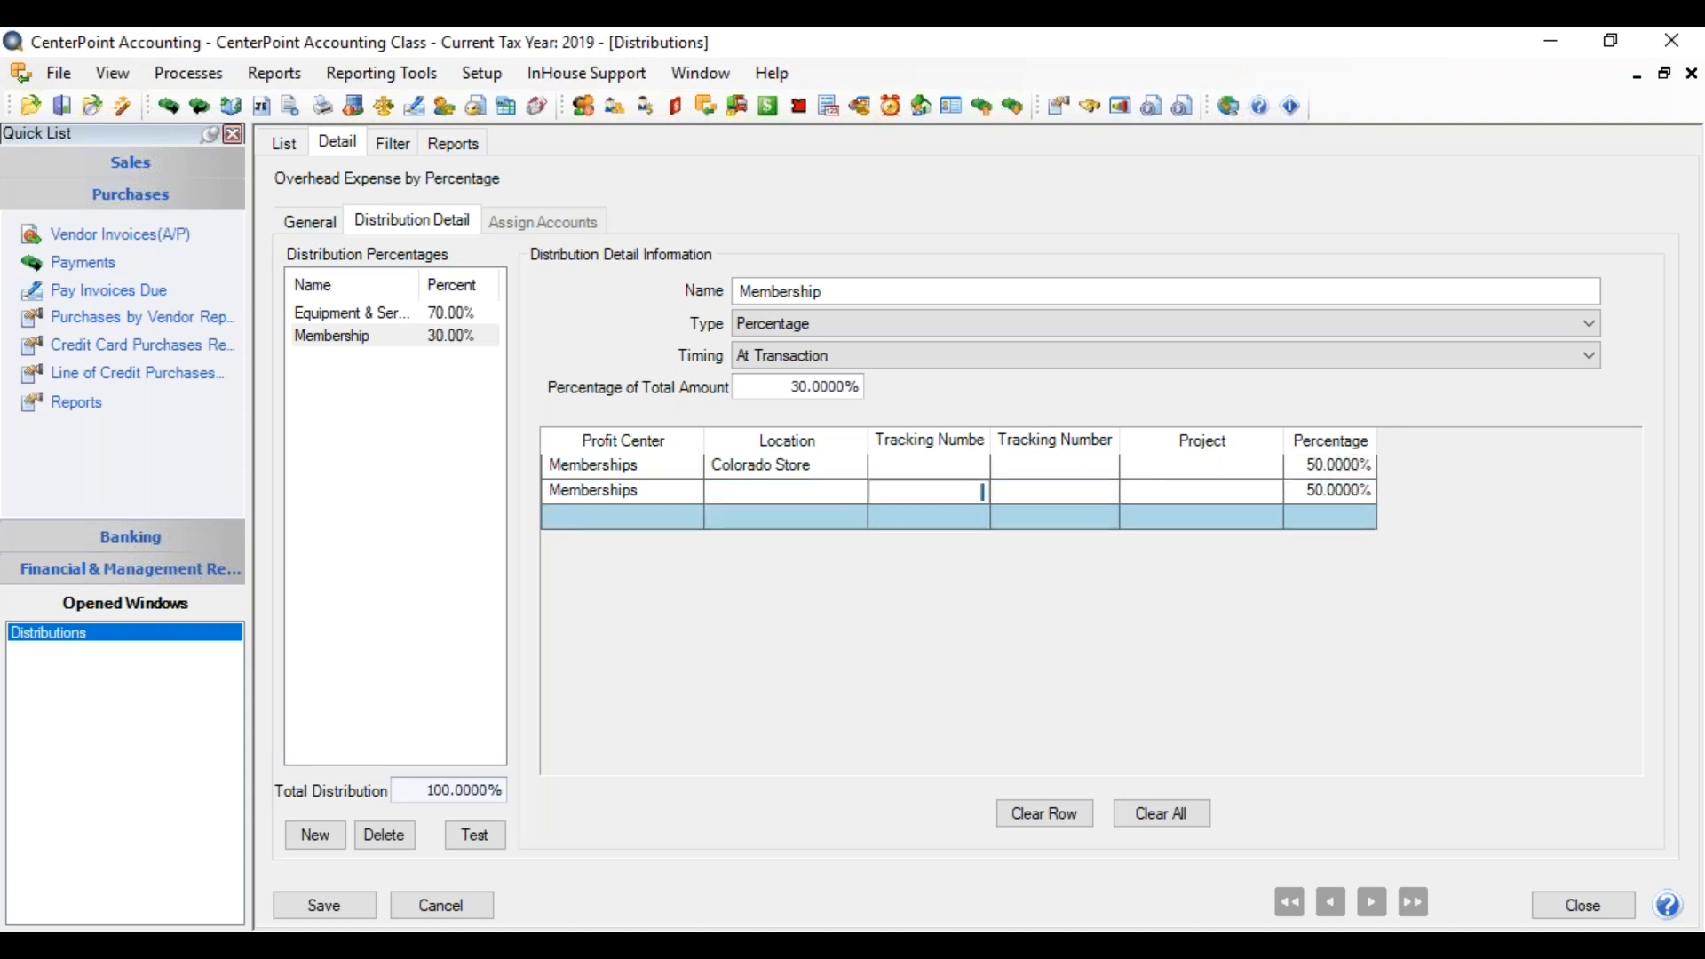
pyautogui.click(729, 491)
pyautogui.write('i')
pyautogui.press('Tab')
pyautogui.press('Tab')
pyautogui.press('Tab')
pyautogui.press('Tab')
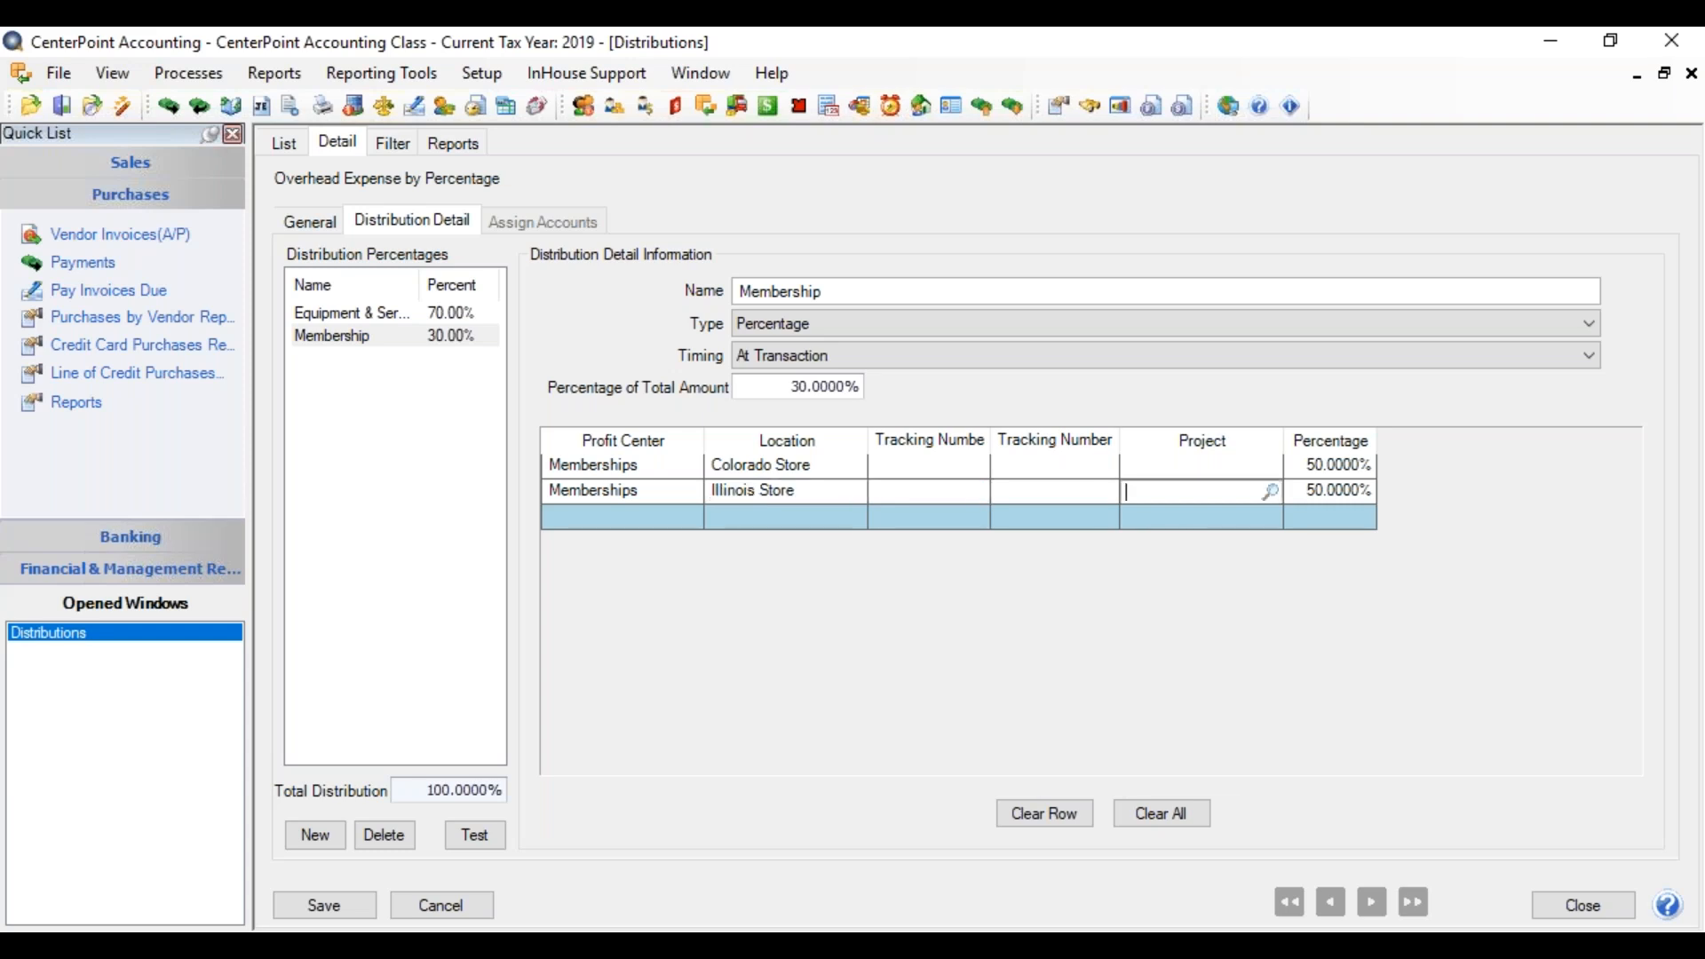
pyautogui.write('25')
pyautogui.press('Tab')
# Add a row for the Memberships profit center at the Minnesota Store with the remaining 25%.
pyautogui.write('mem')
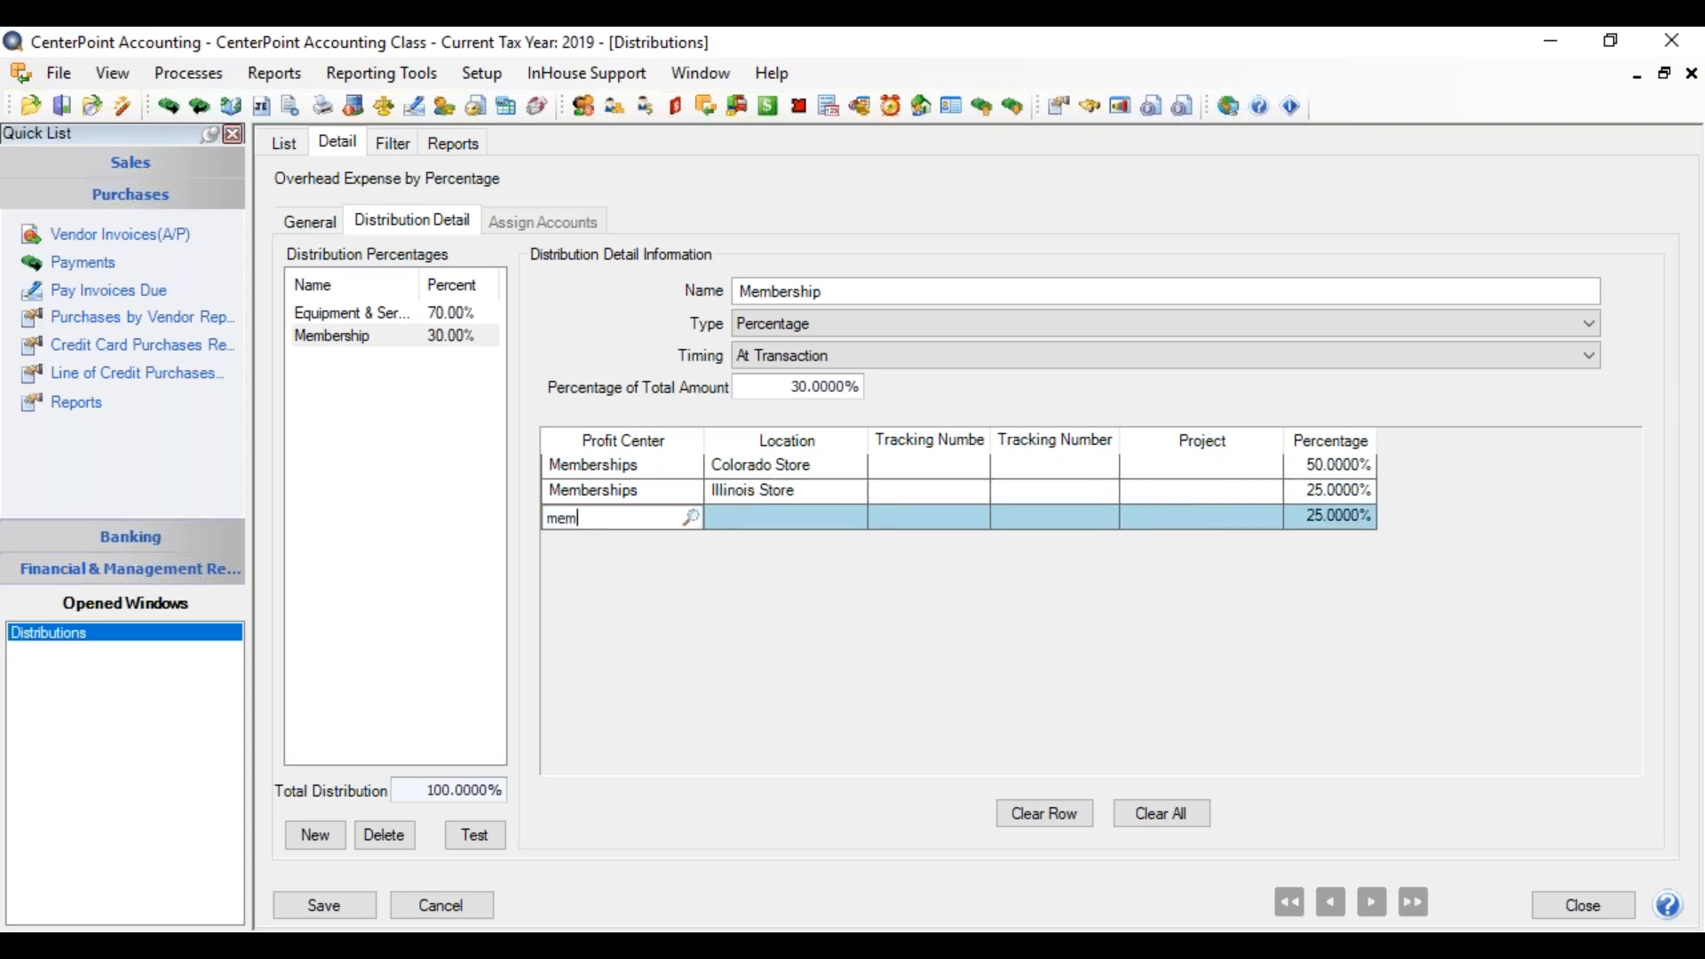
pyautogui.press('Tab')
pyautogui.write('min')
pyautogui.press('Tab')
pyautogui.press('Tab')
pyautogui.press('Tab')
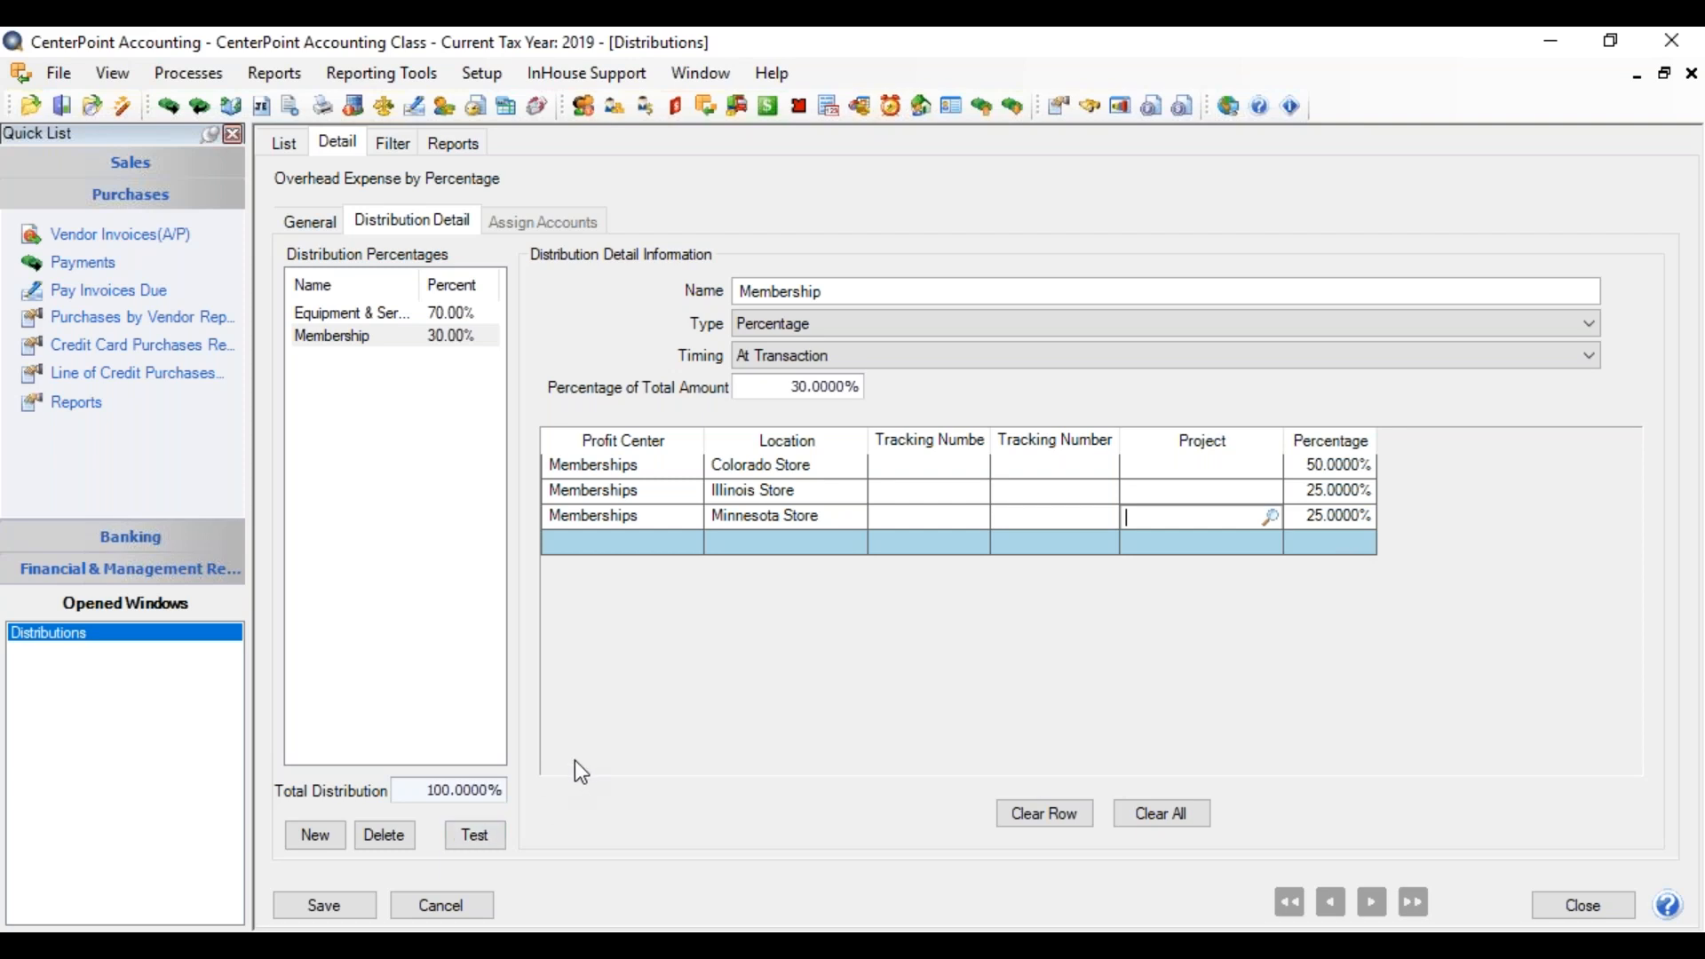
# Test the distribution with an amount of $1,000.00 and review how it splits across both detail entries.
pyautogui.click(479, 844)
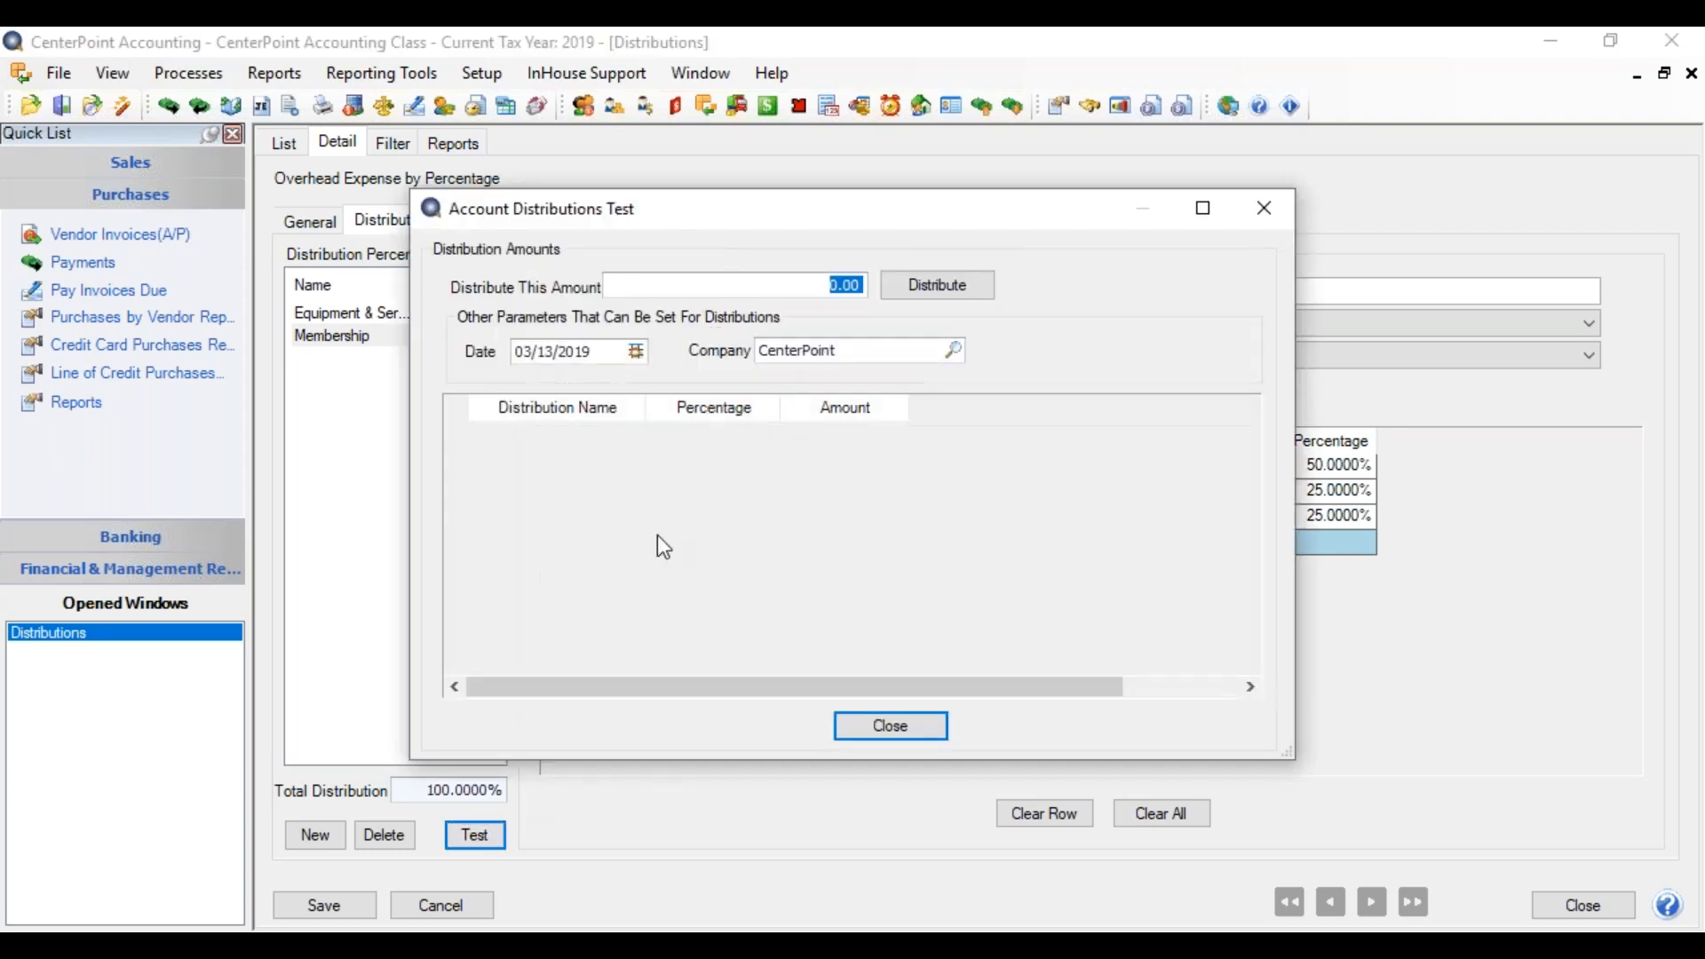
pyautogui.write('100')
pyautogui.write('00')
pyautogui.press('Tab')
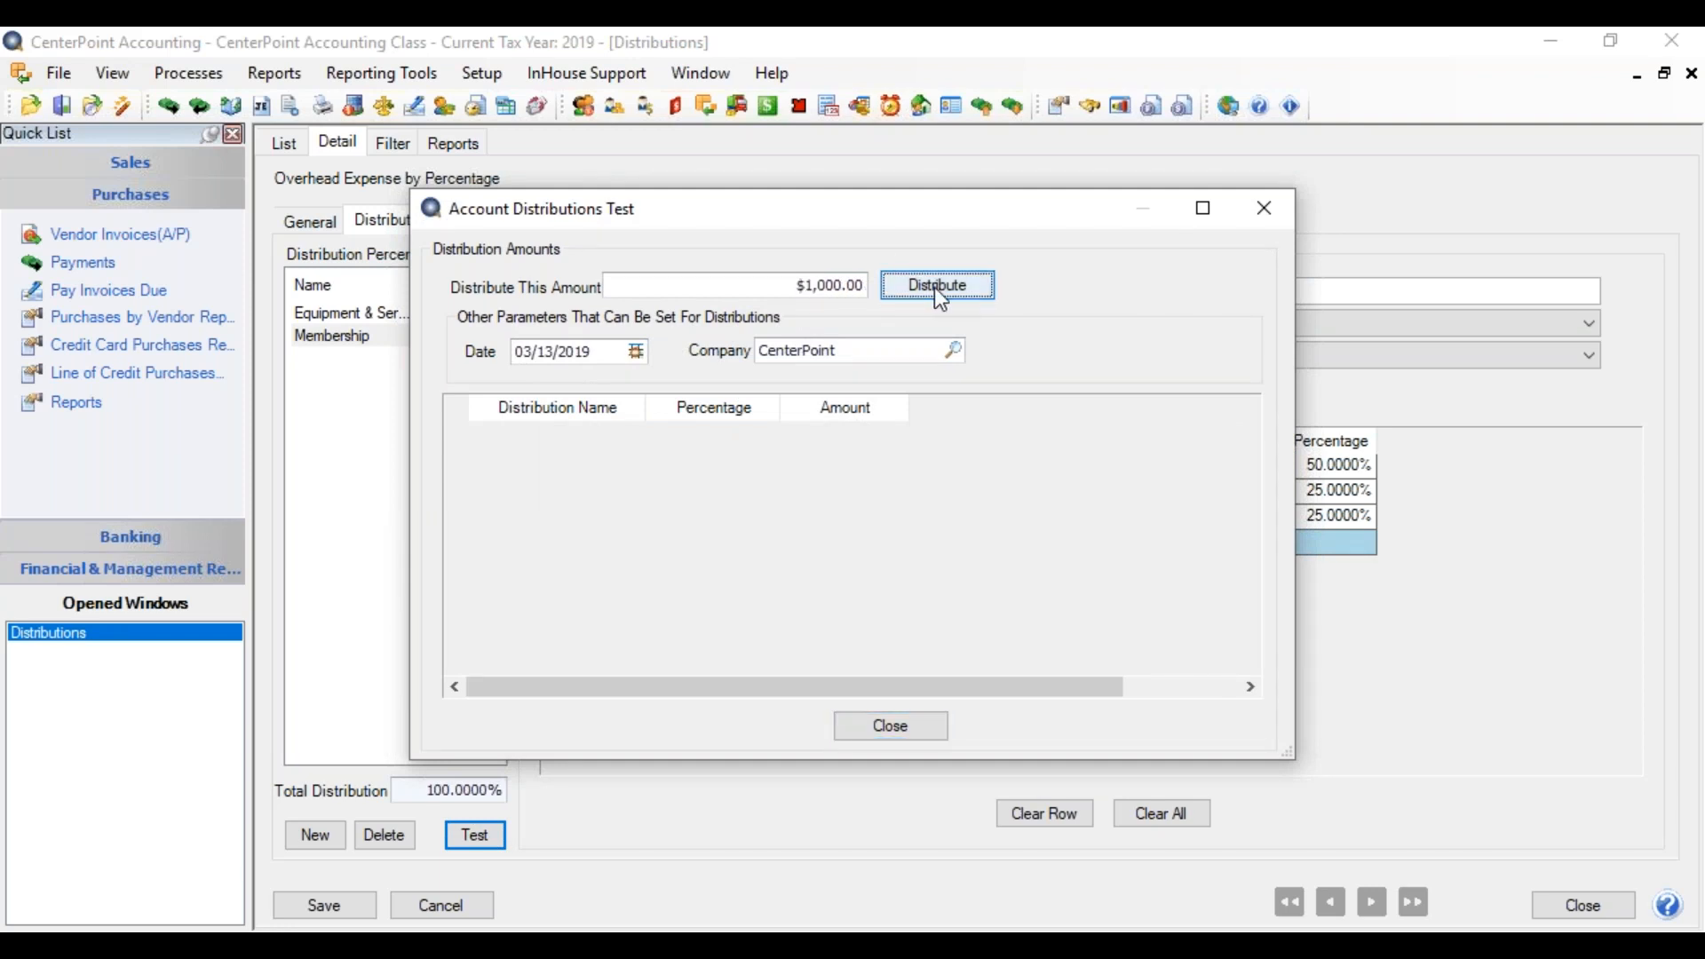
pyautogui.click(940, 286)
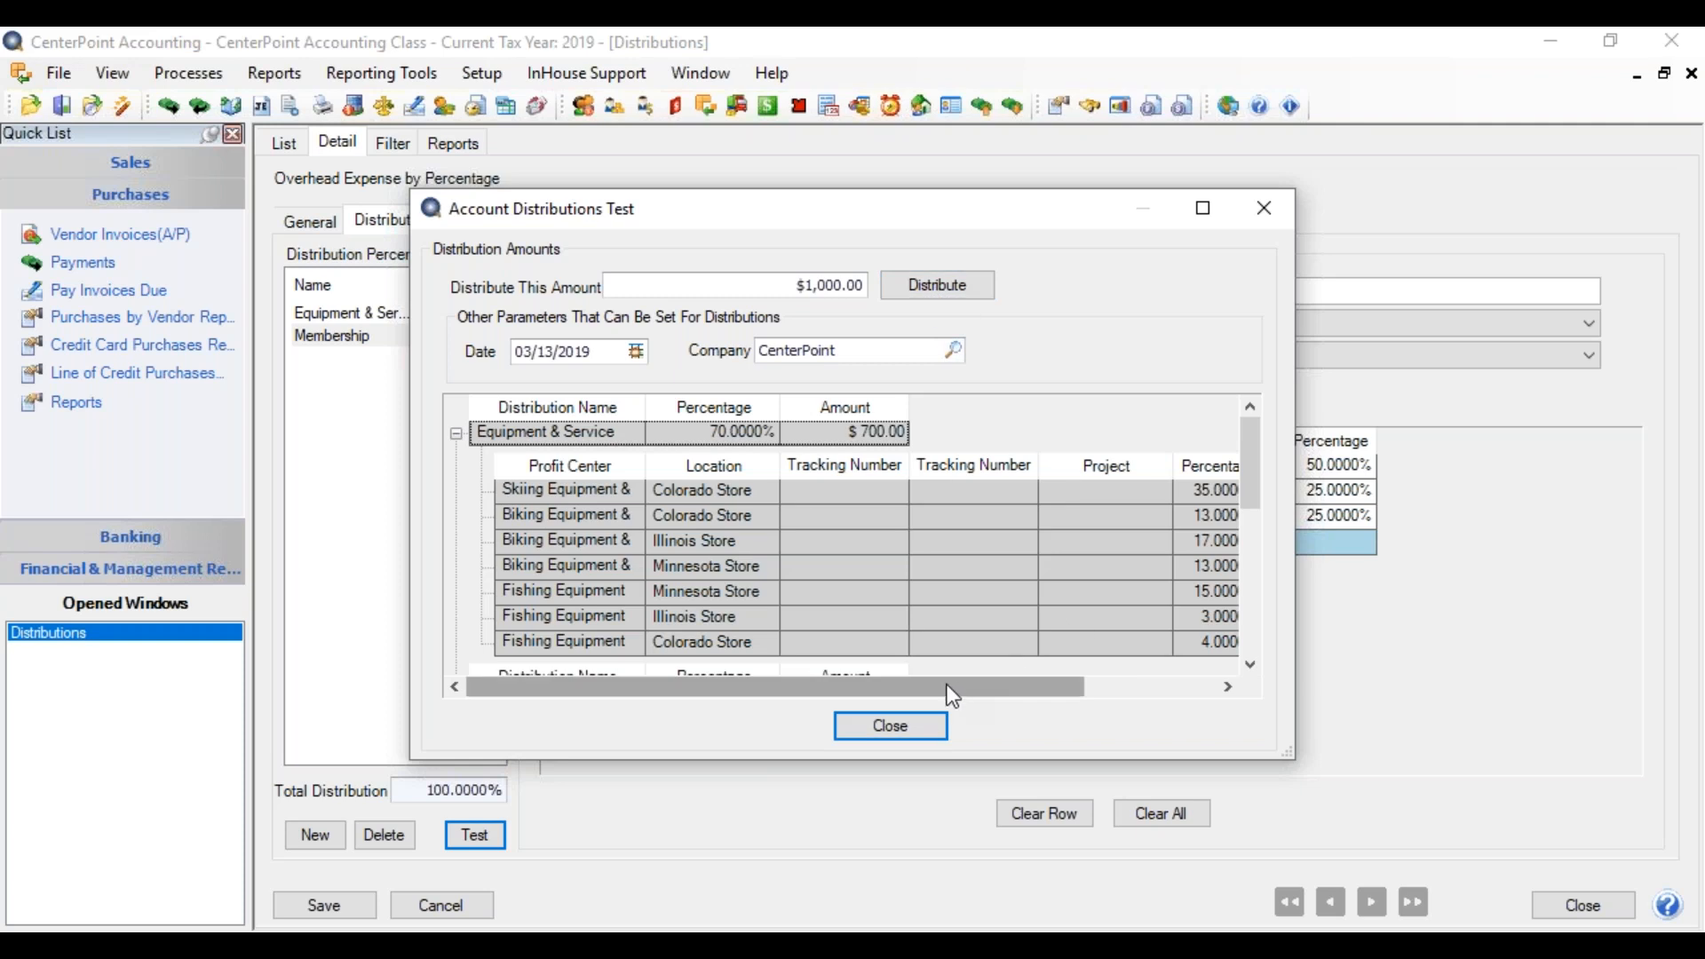
pyautogui.moveTo(952, 683); pyautogui.dragTo(1085, 693)
pyautogui.moveTo(1283, 630); pyautogui.dragTo(1429, 511)
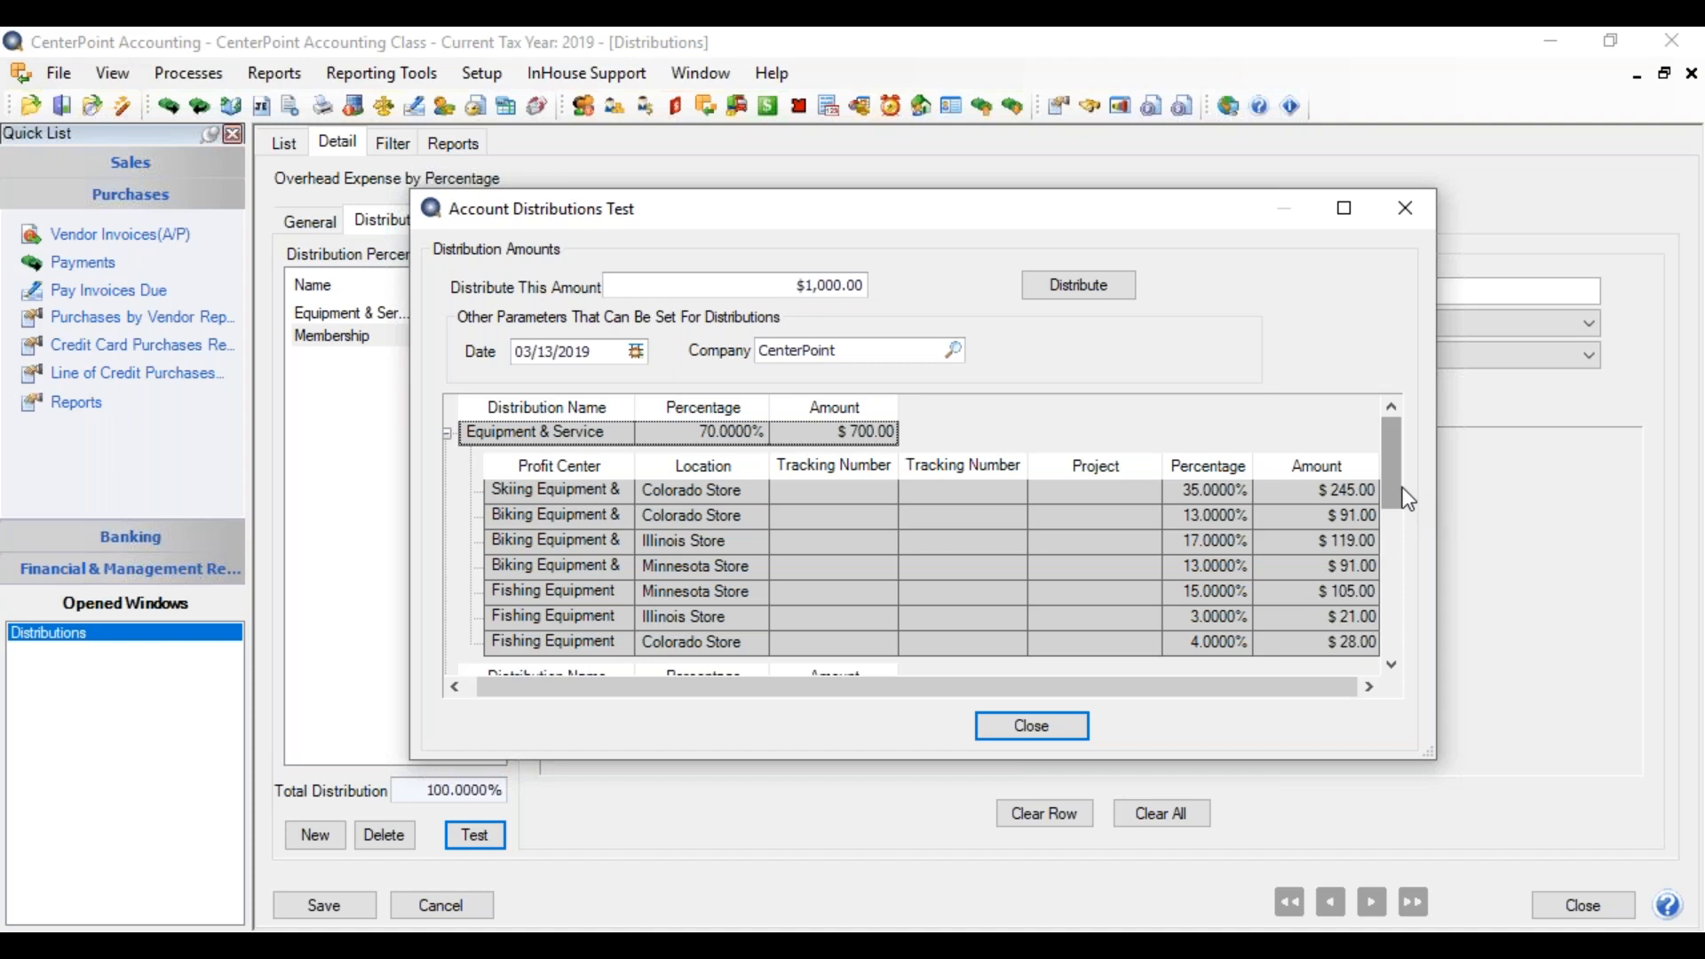
pyautogui.moveTo(1397, 489)
pyautogui.mouseDown()
pyautogui.moveTo(1394, 524)
pyautogui.moveTo(1394, 494)
pyautogui.mouseUp()
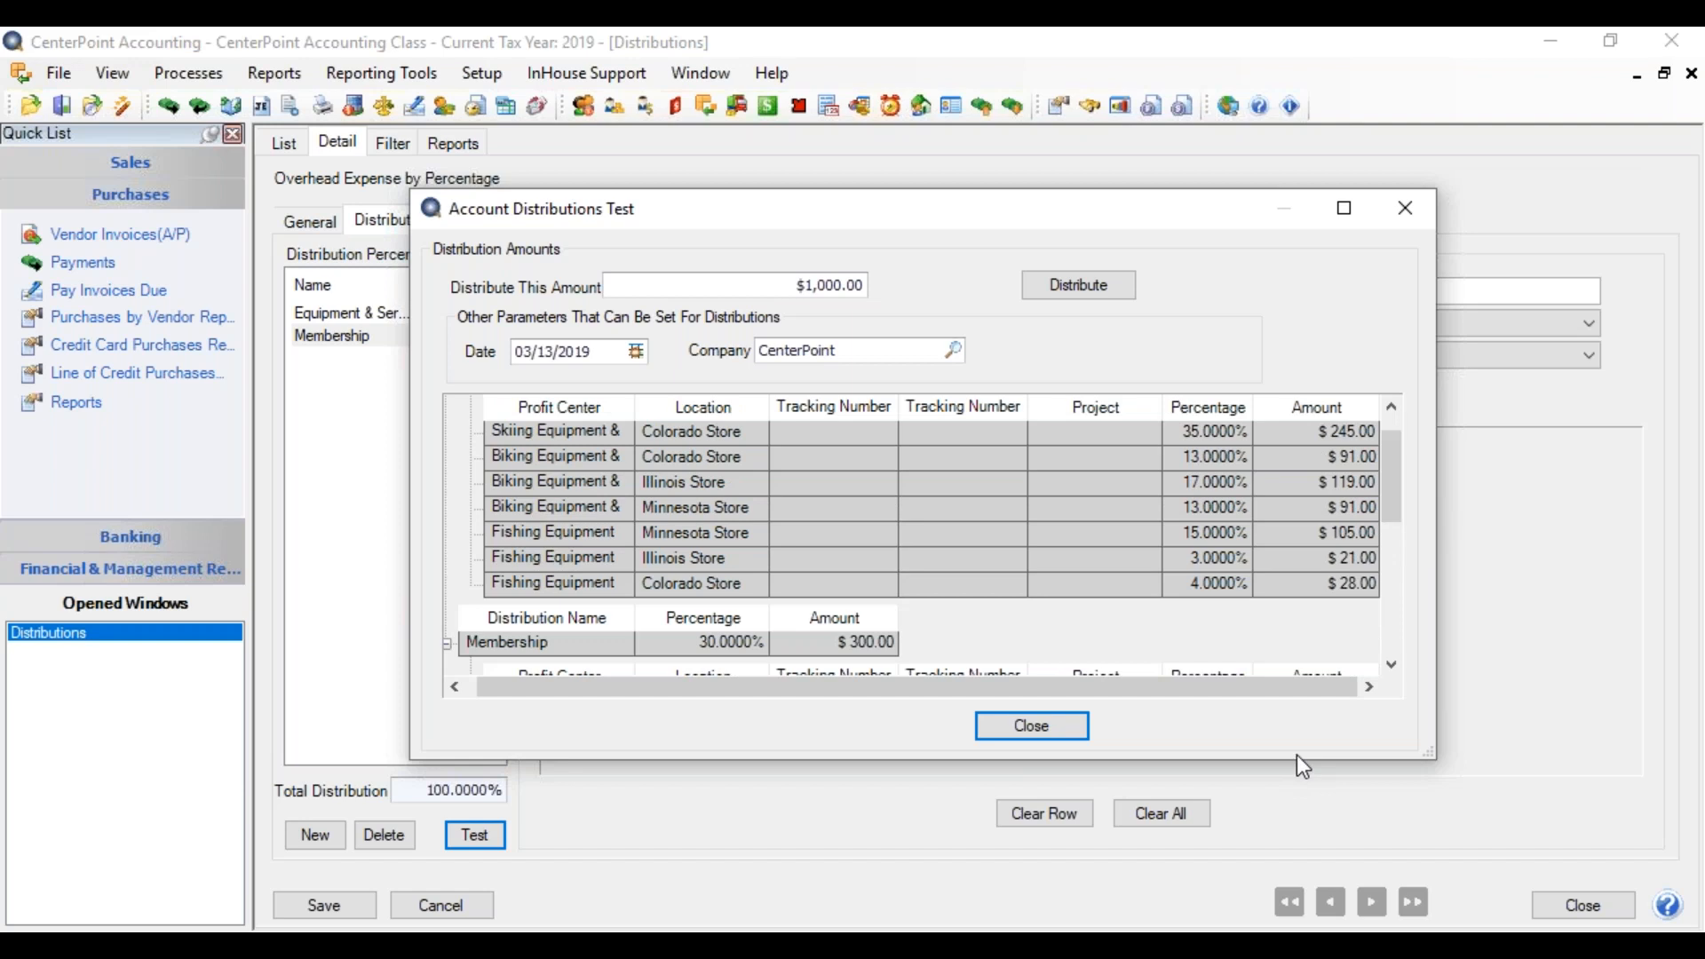
pyautogui.moveTo(1432, 761); pyautogui.dragTo(1497, 877)
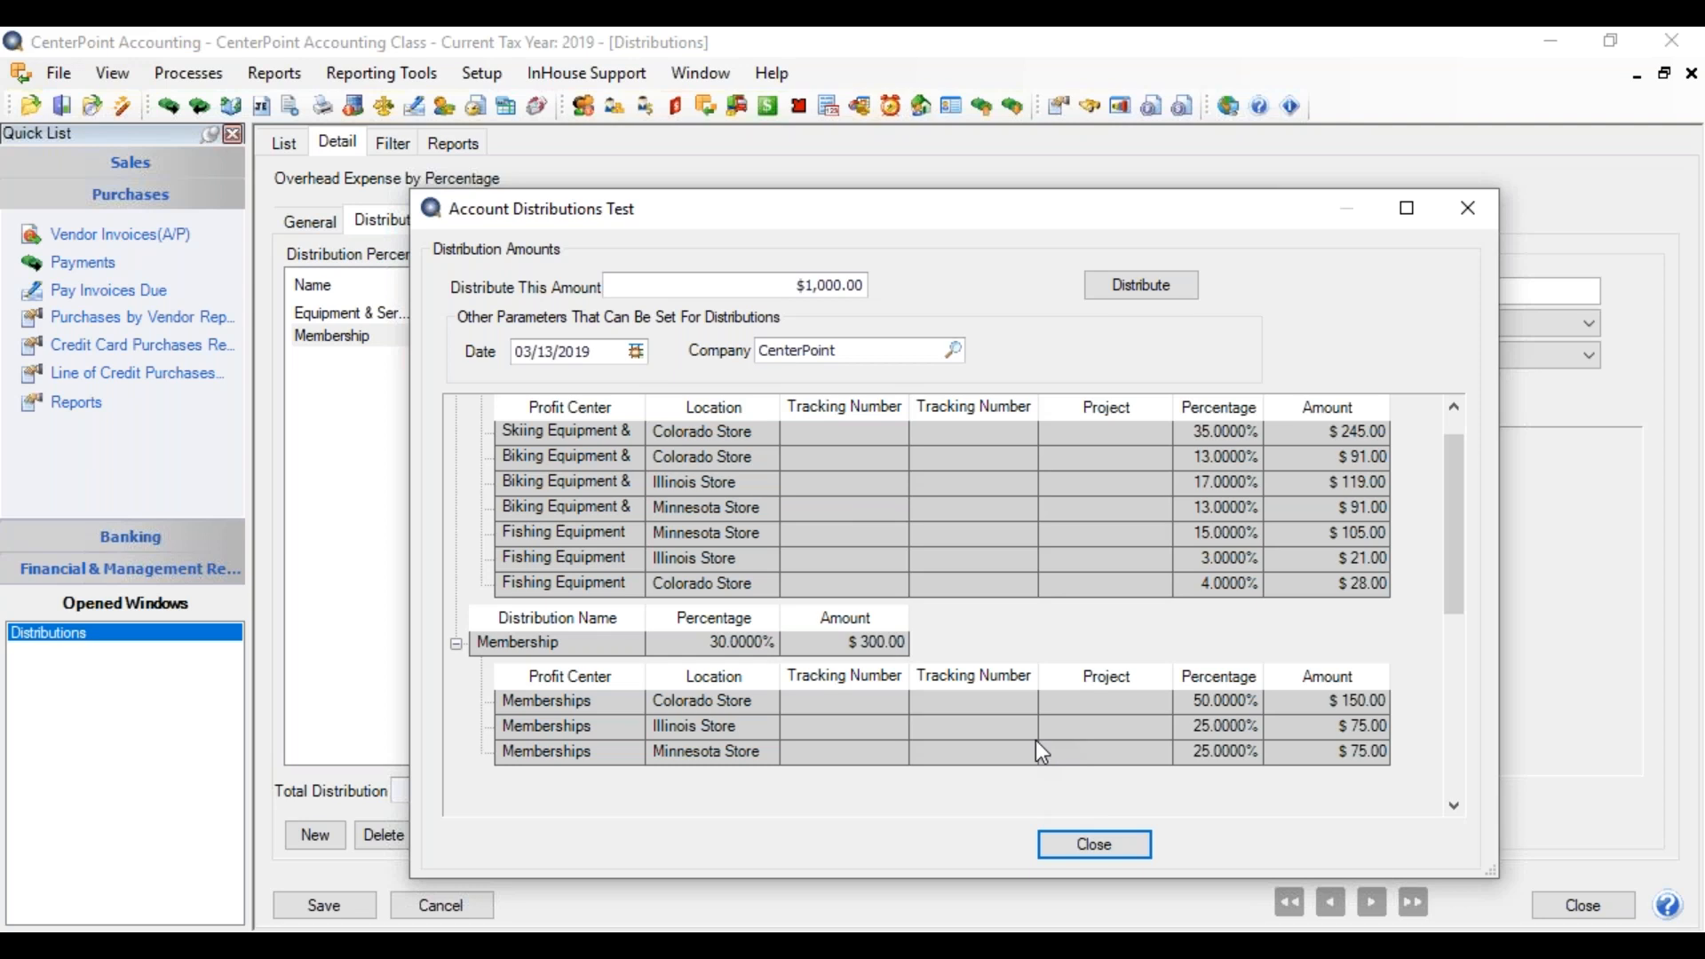
pyautogui.click(1111, 848)
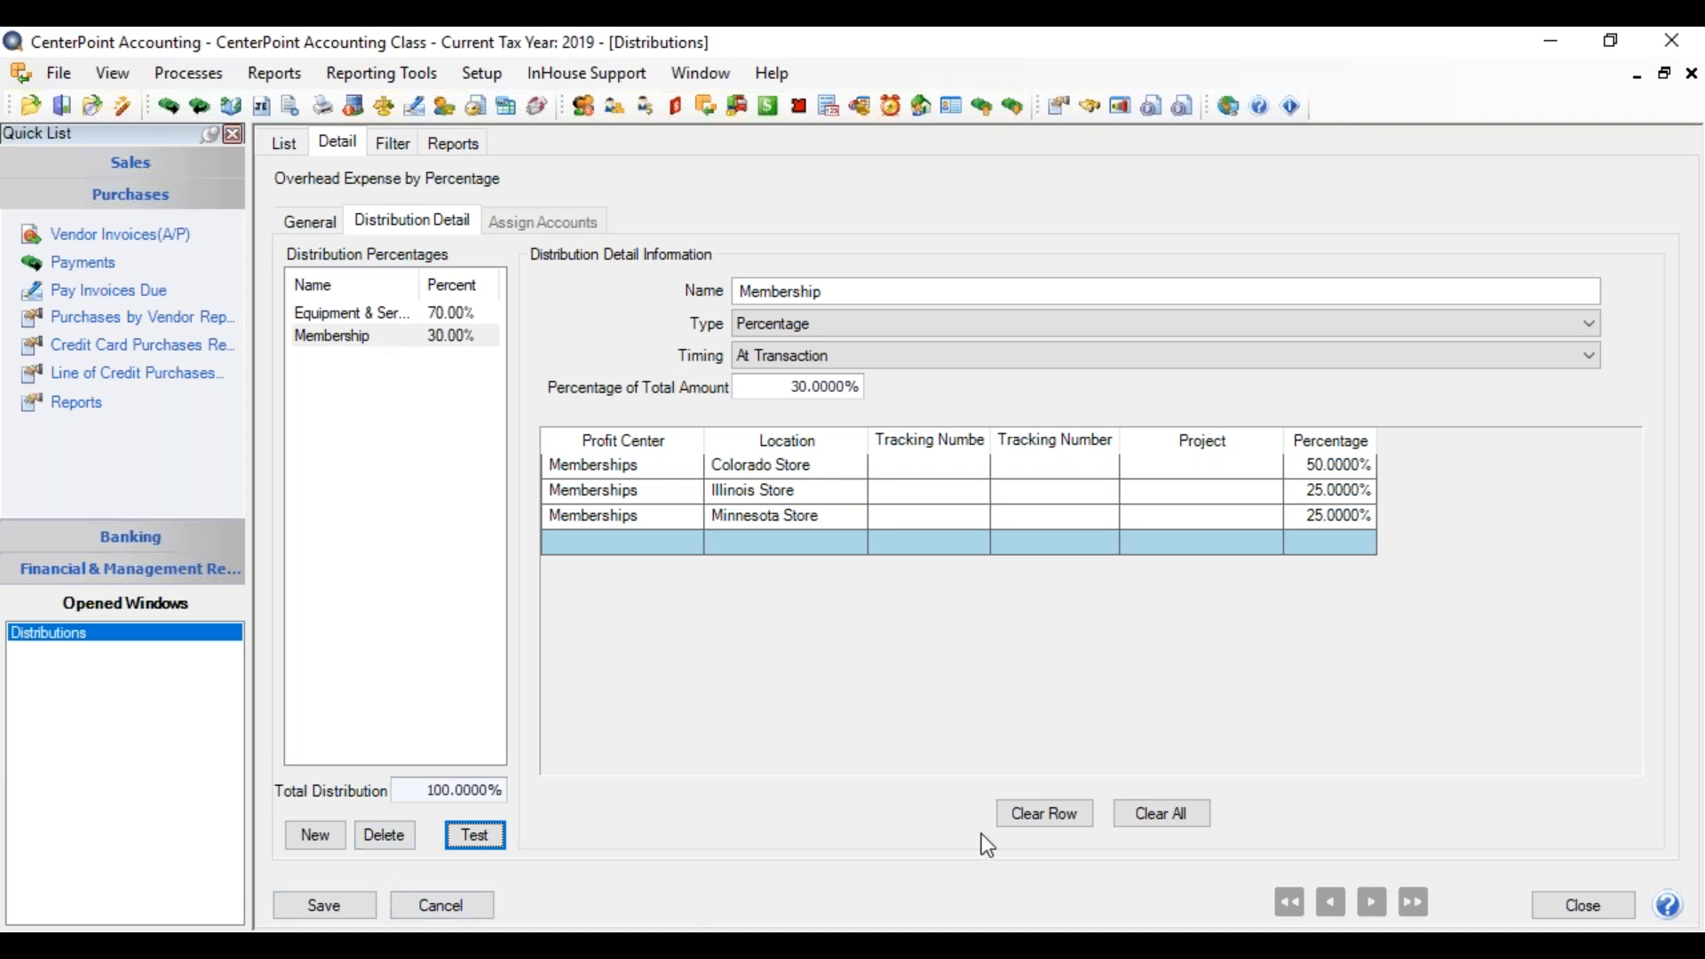
pyautogui.click(644, 561)
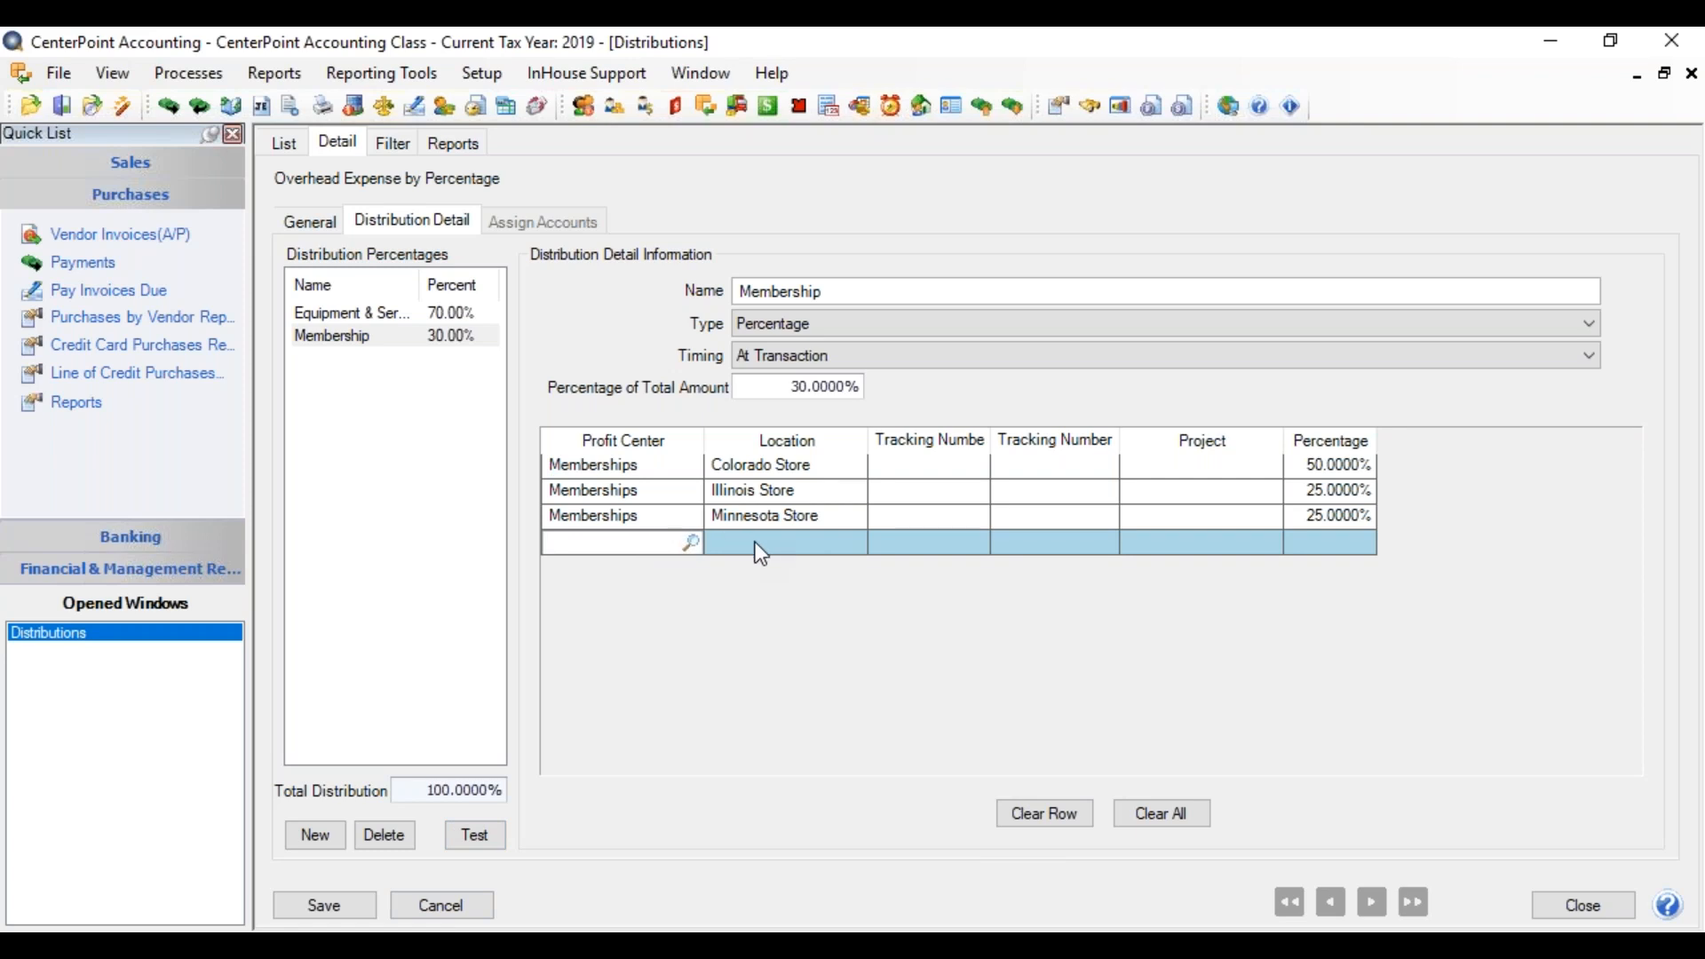
pyautogui.click(1068, 812)
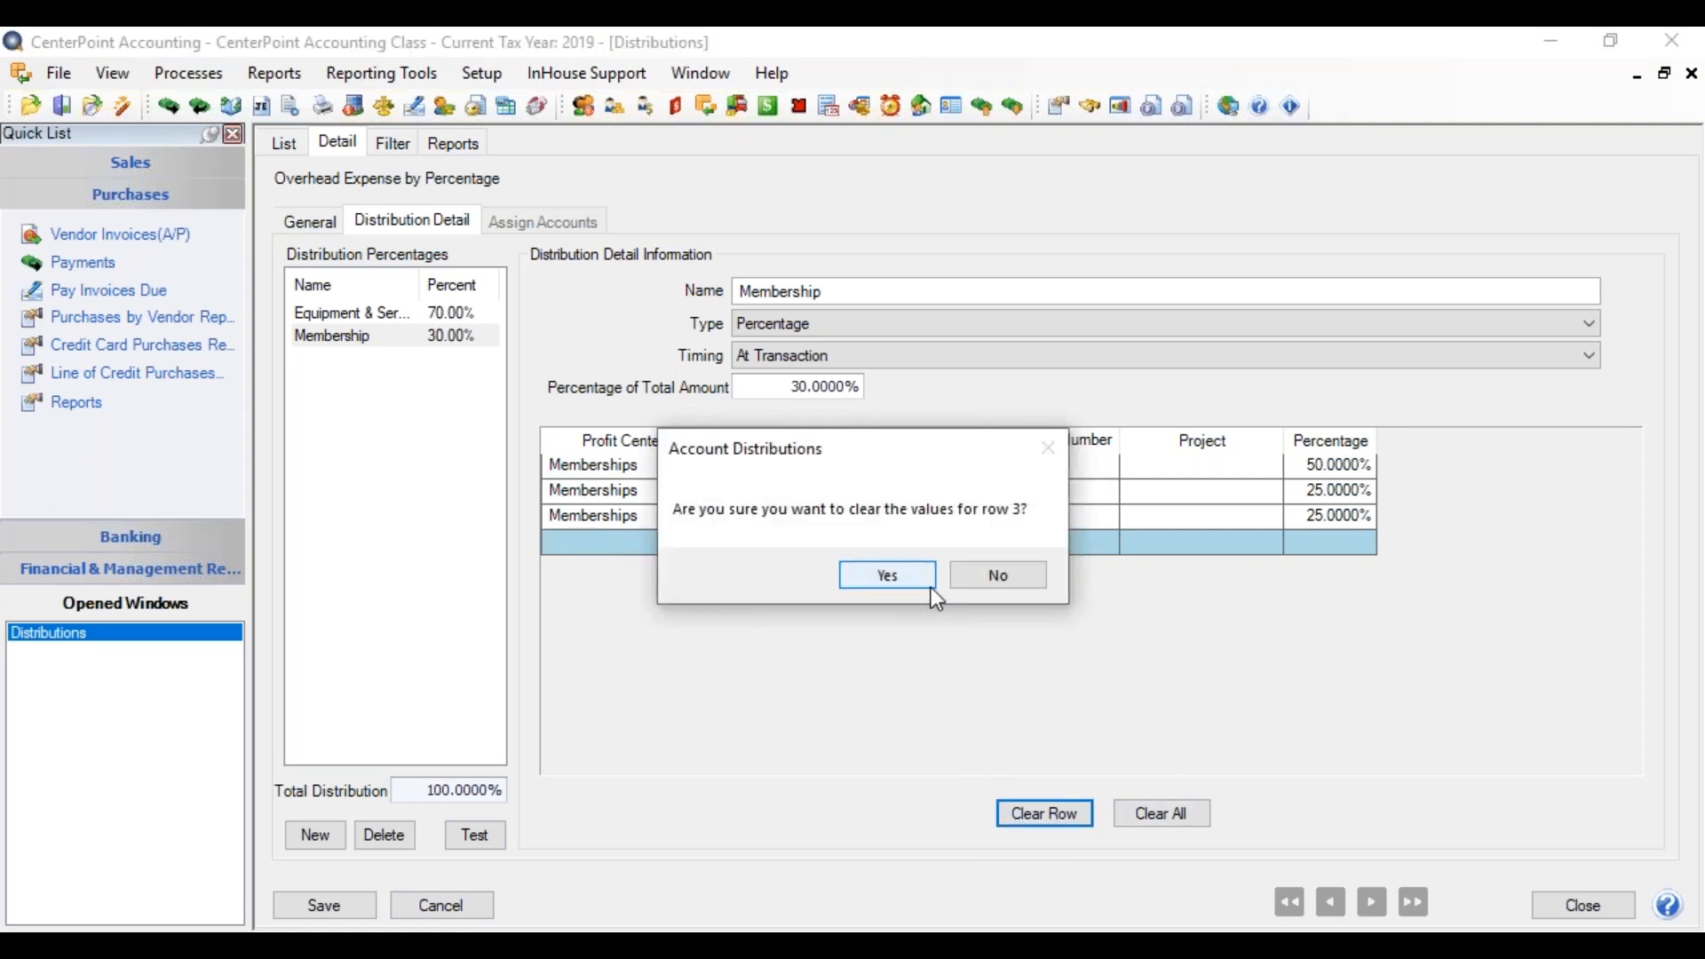
pyautogui.click(962, 578)
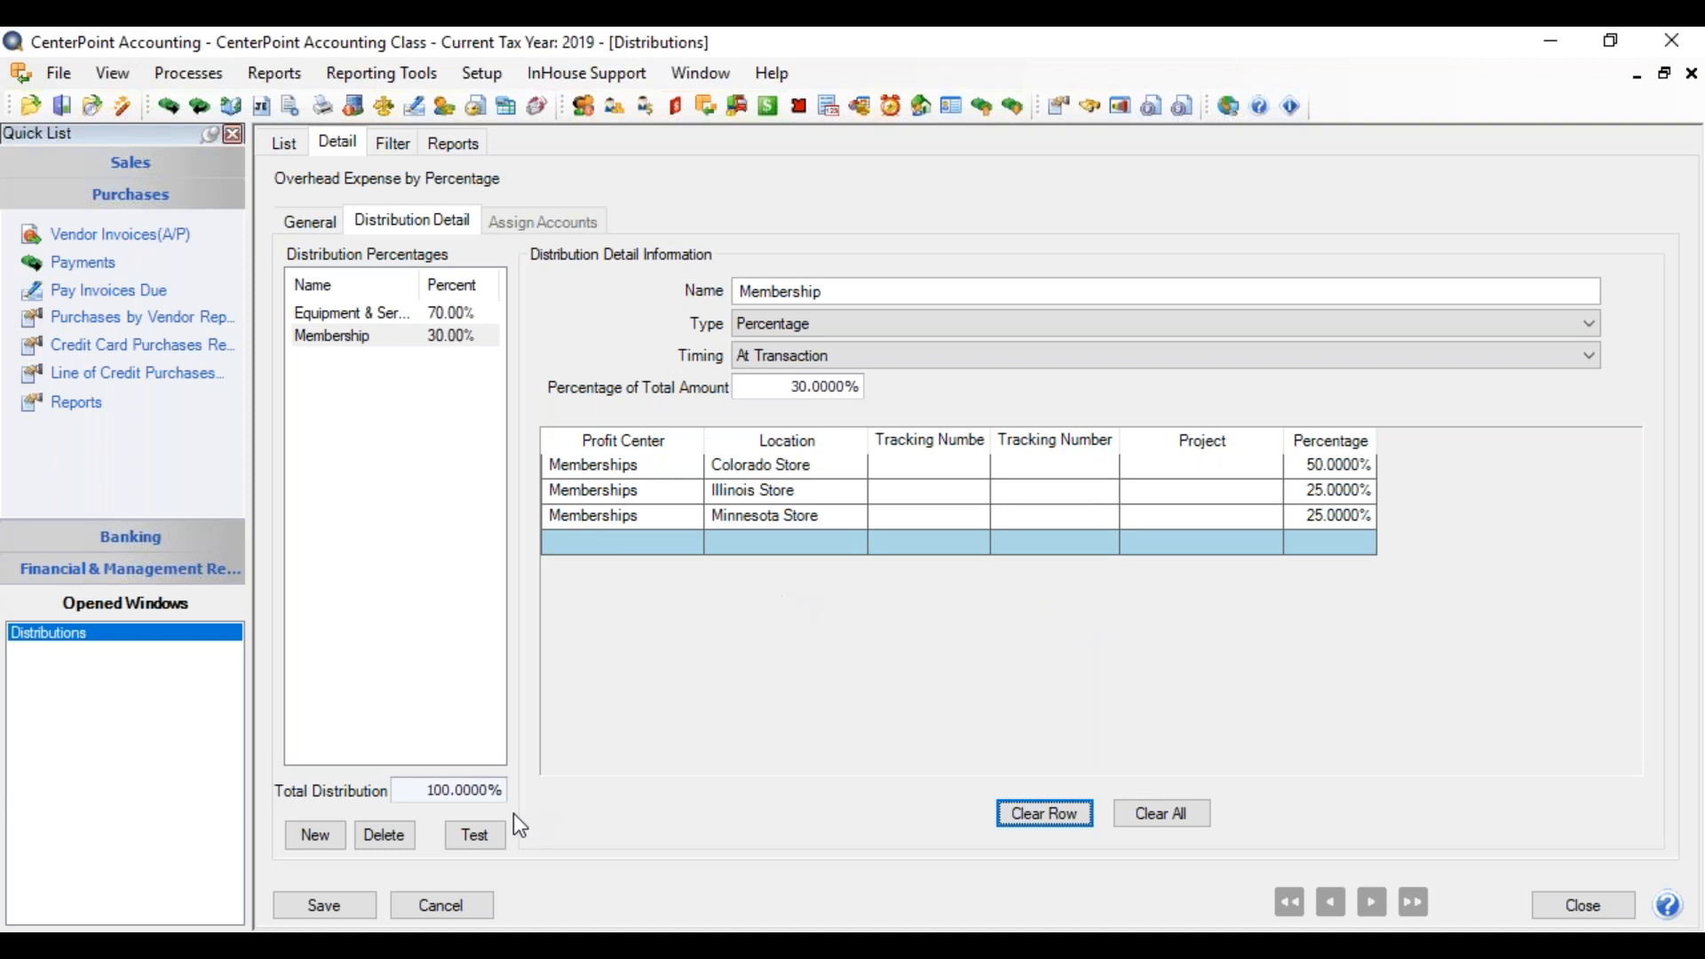
# Save the Overhead Expense by Percentage distribution.
pyautogui.click(325, 905)
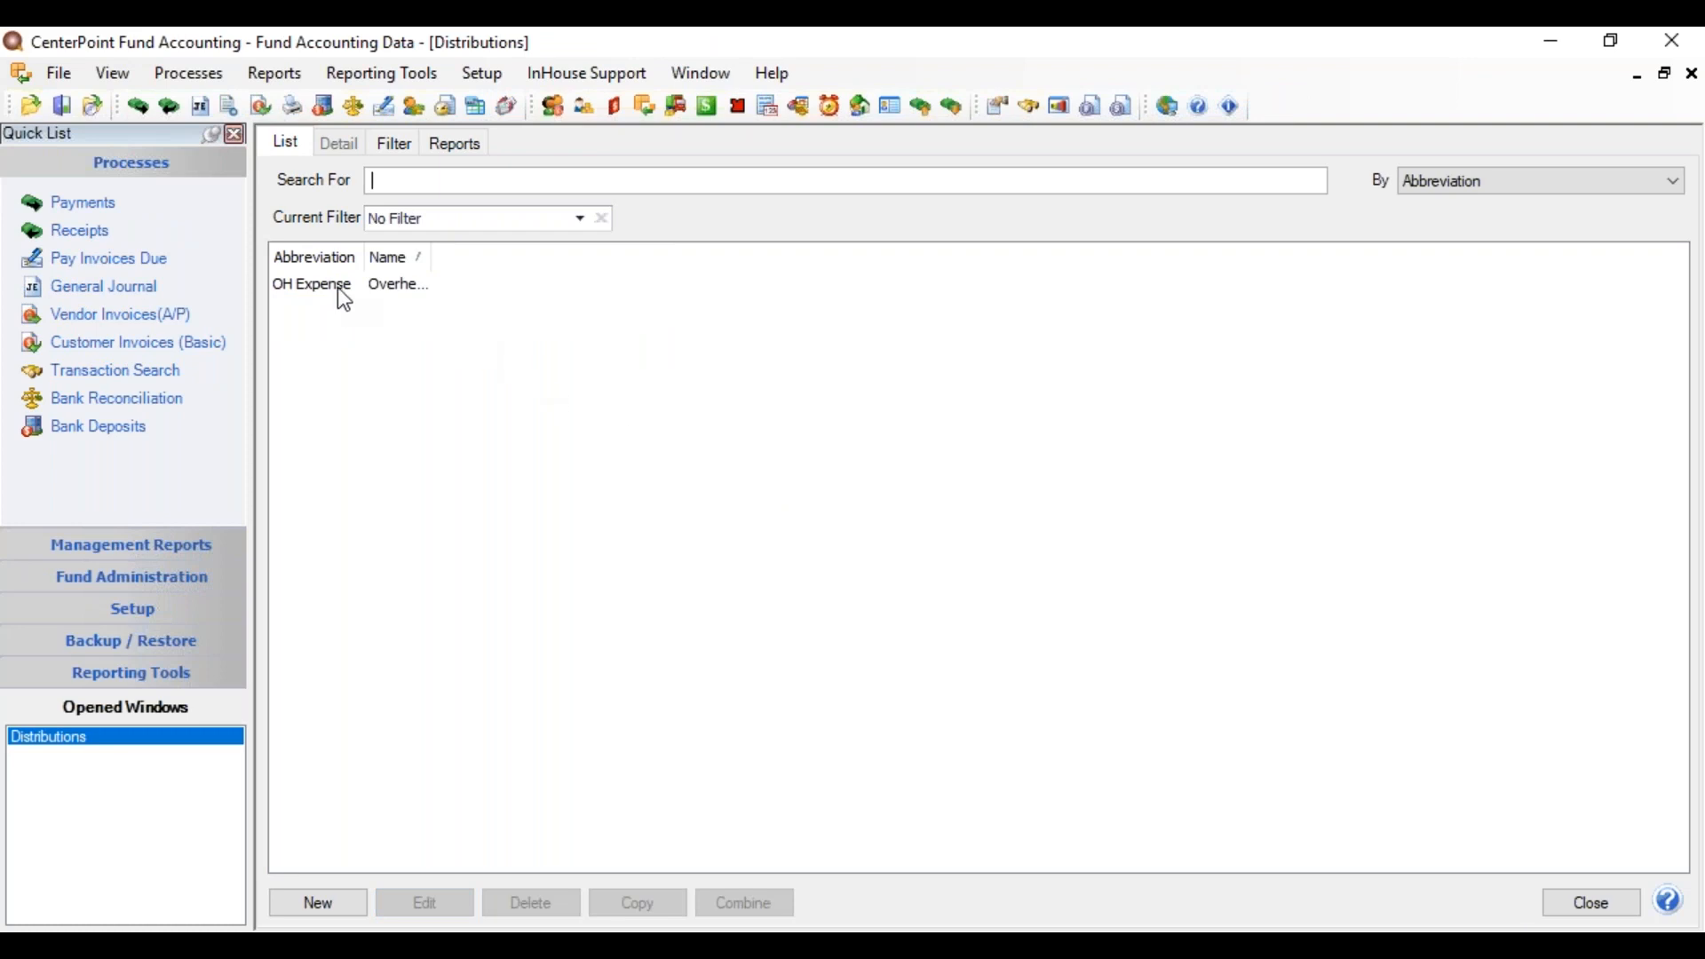
# In CenterPoint Fund Accounting, open the OH Expense distribution and show the department percentages of GF Overhead Expenses.
pyautogui.click(338, 290)
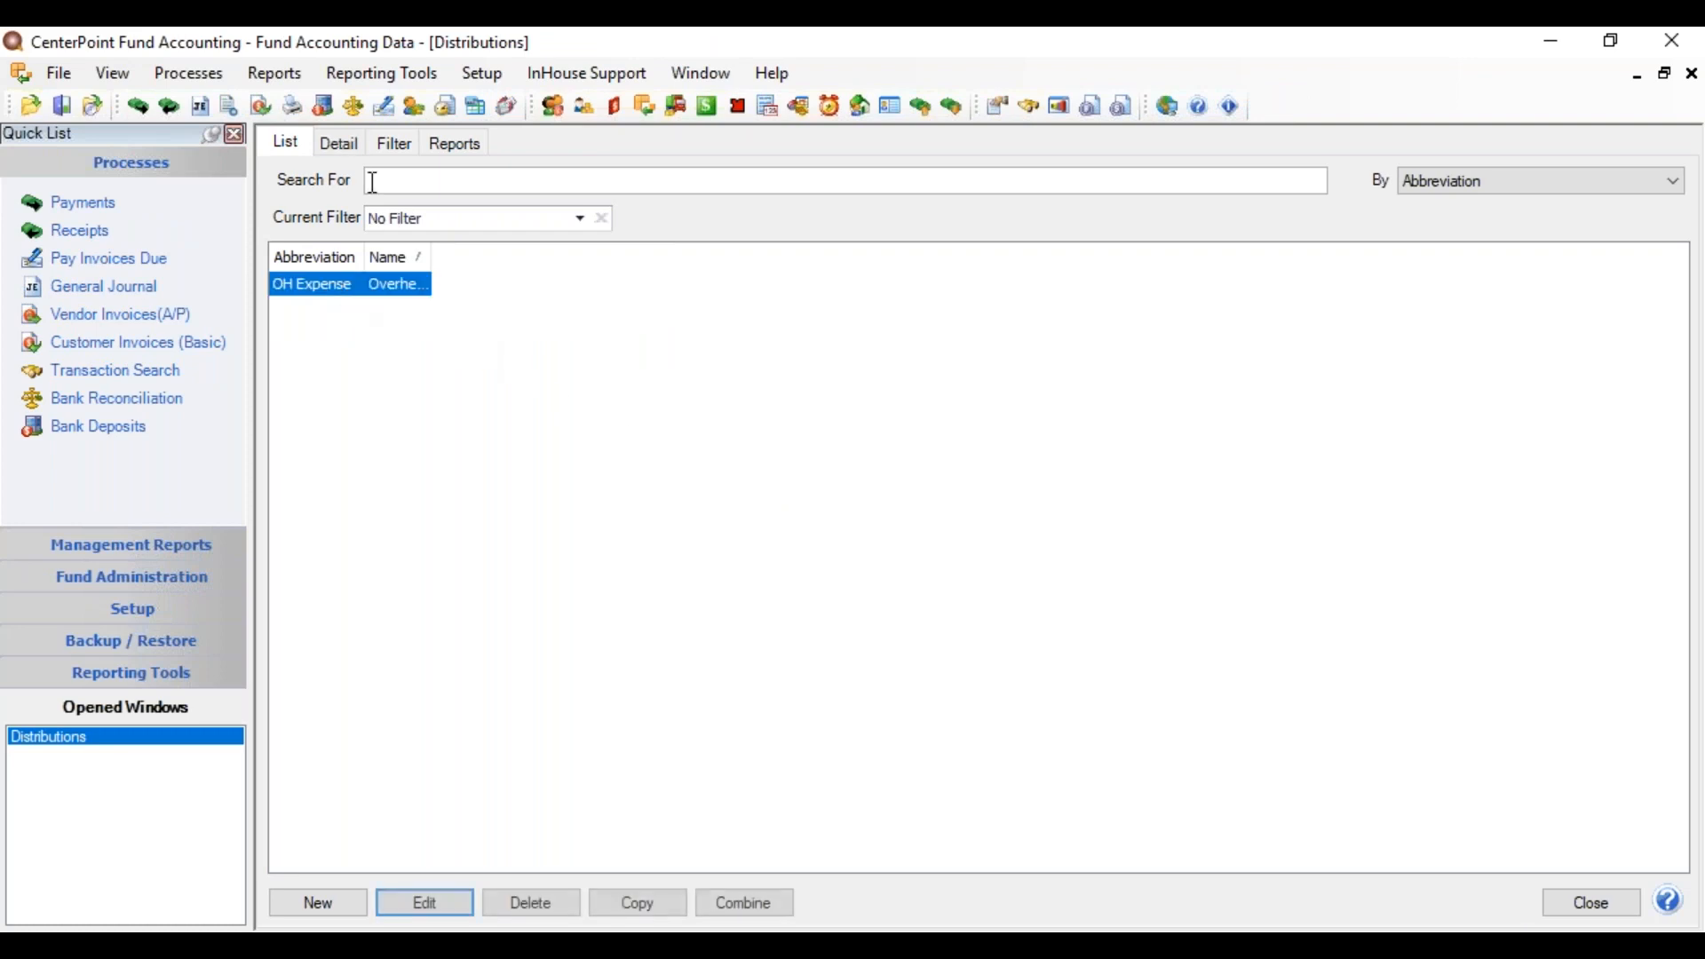
pyautogui.click(348, 142)
pyautogui.click(427, 222)
pyautogui.click(466, 316)
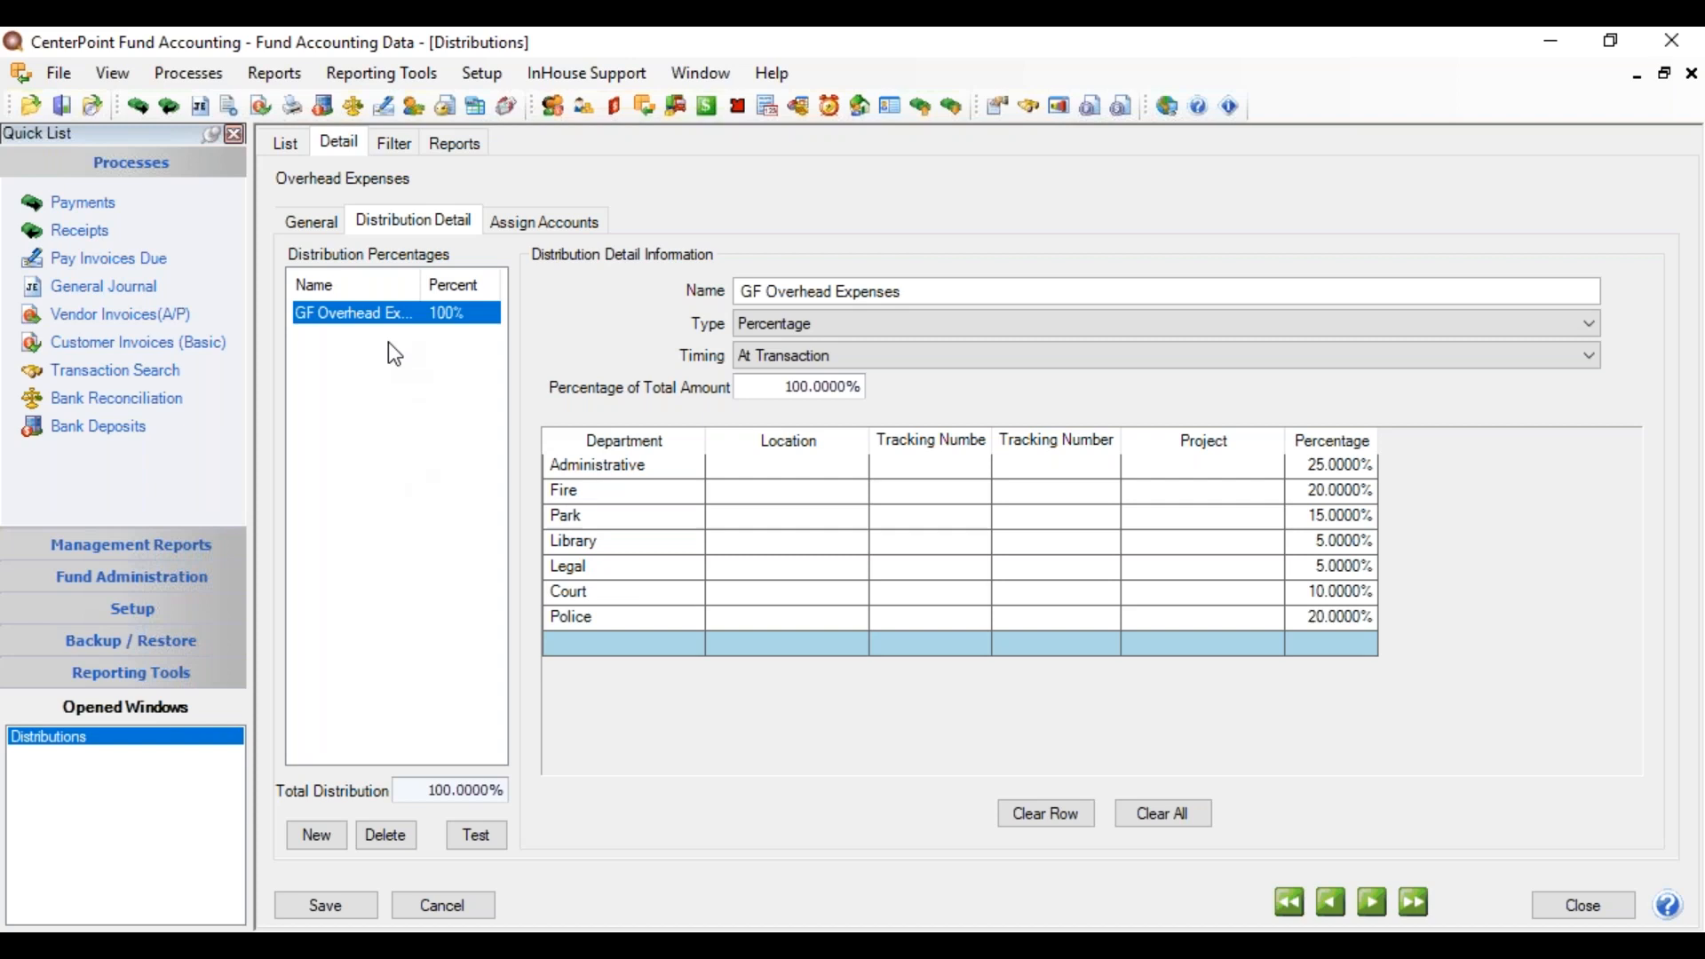
# Assign the Maint & Repair - Buildings and Electricity accounts to the distribution for the CenterPoint Village-General fund.
pyautogui.click(539, 226)
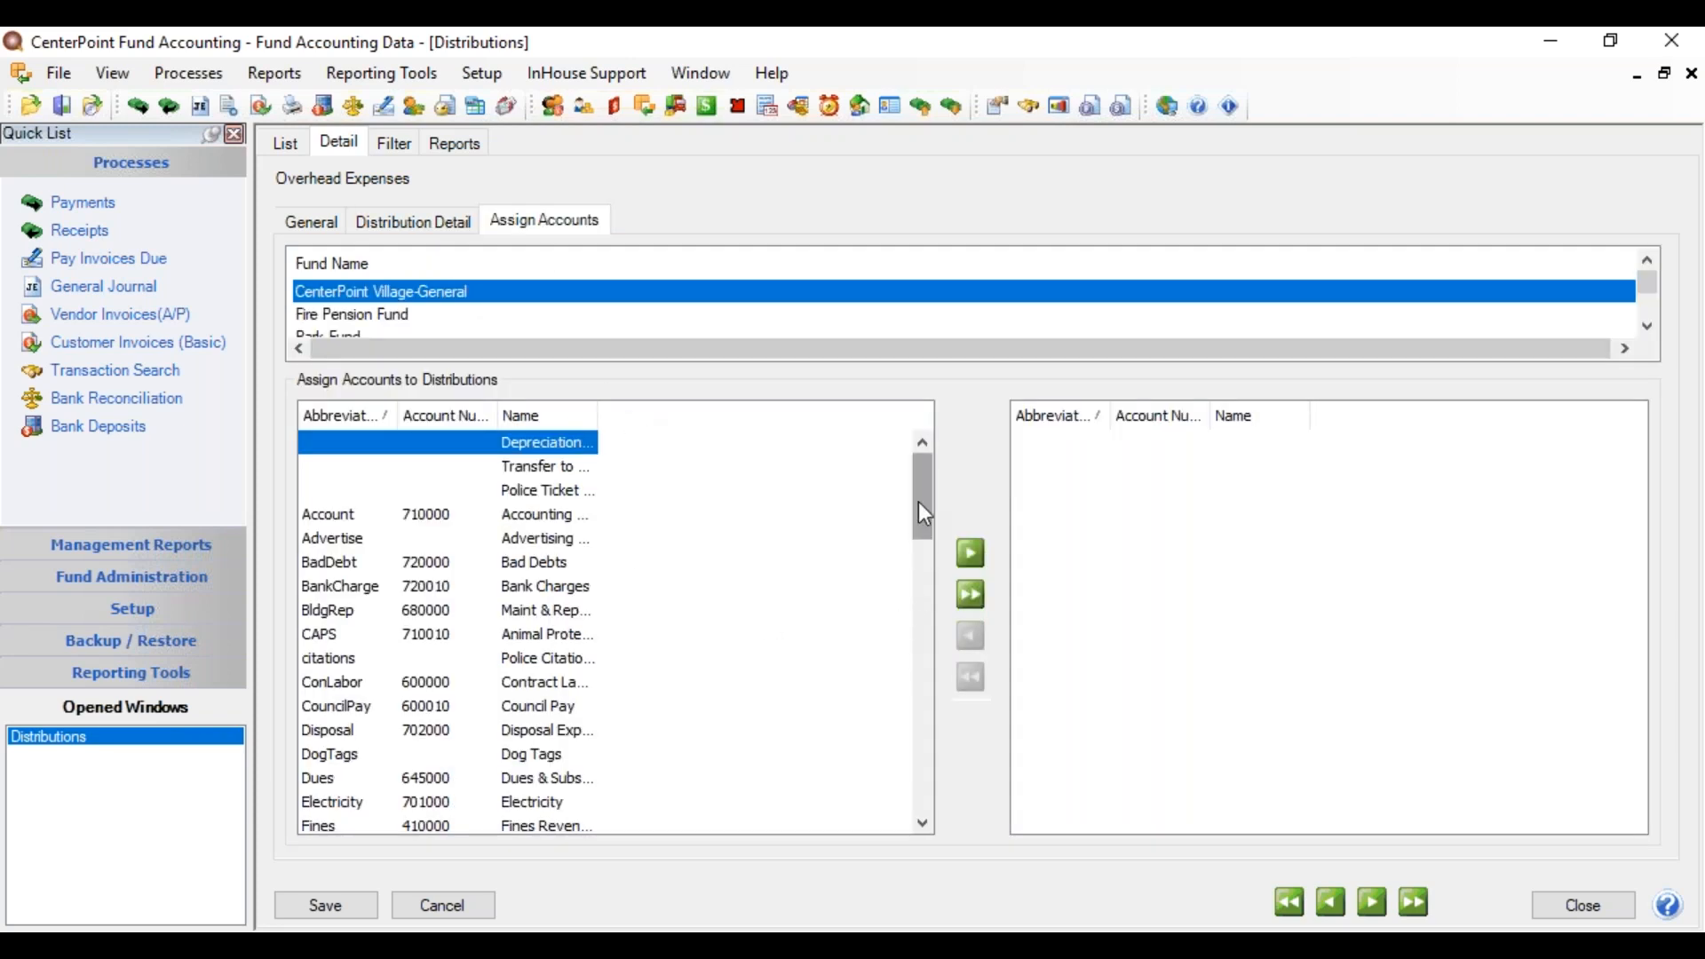
pyautogui.moveTo(924, 517); pyautogui.dragTo(926, 530)
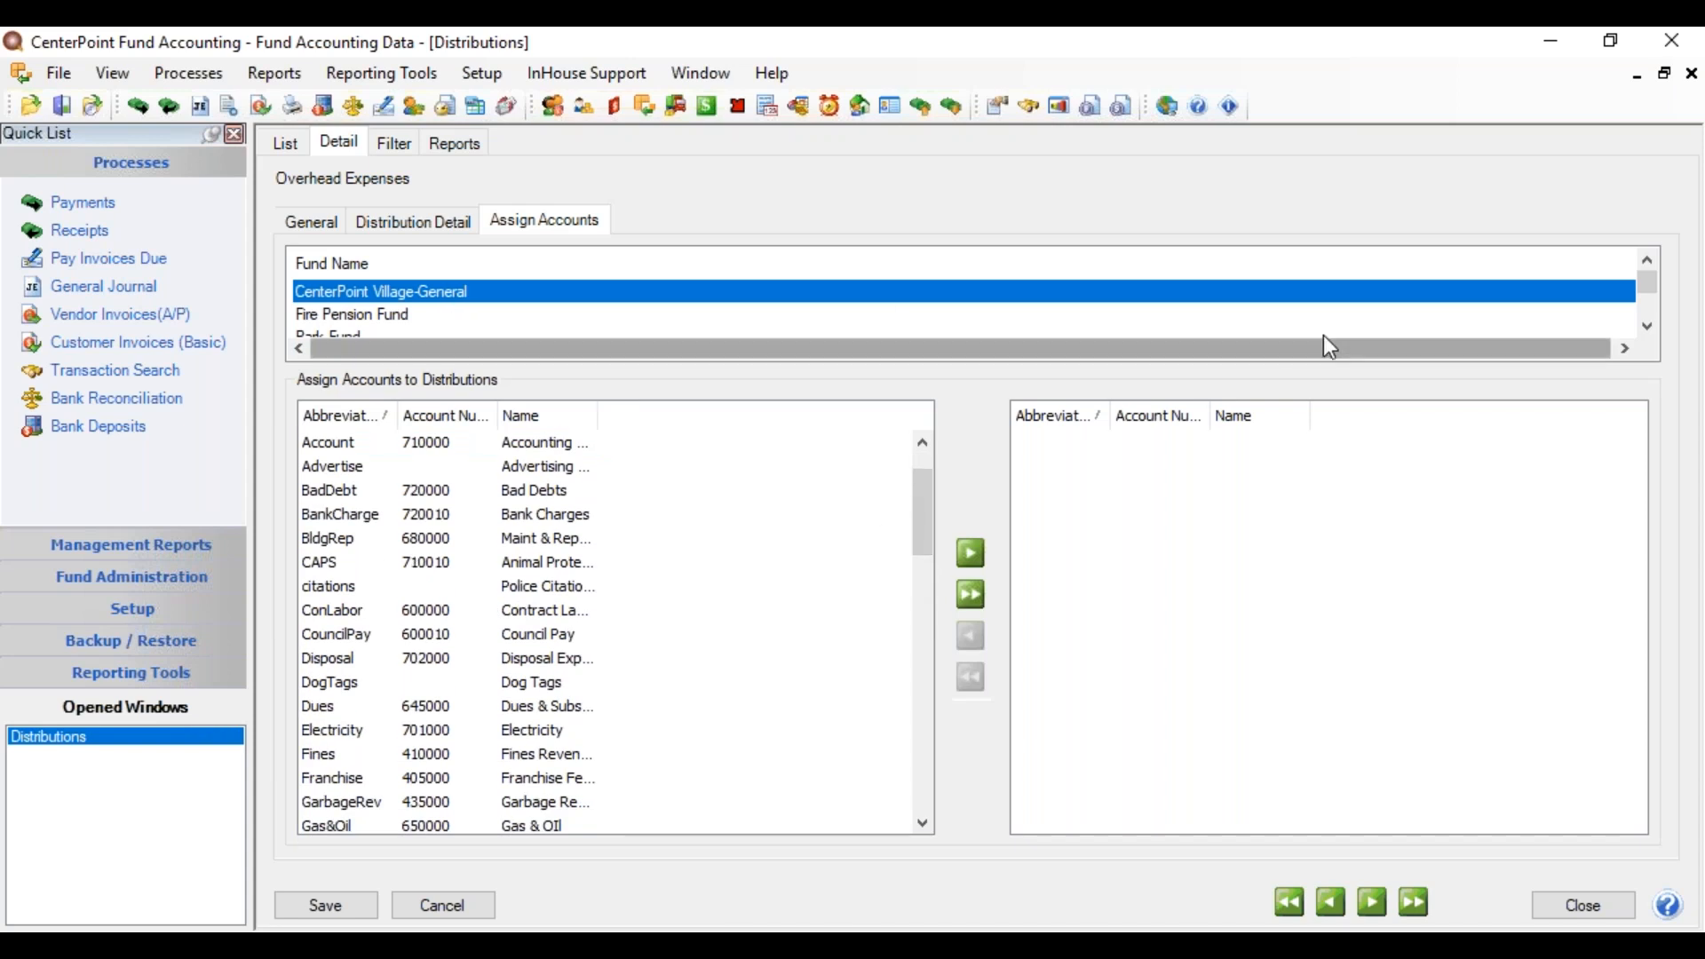
pyautogui.click(1647, 327)
pyautogui.moveTo(1663, 293); pyautogui.dragTo(1655, 268)
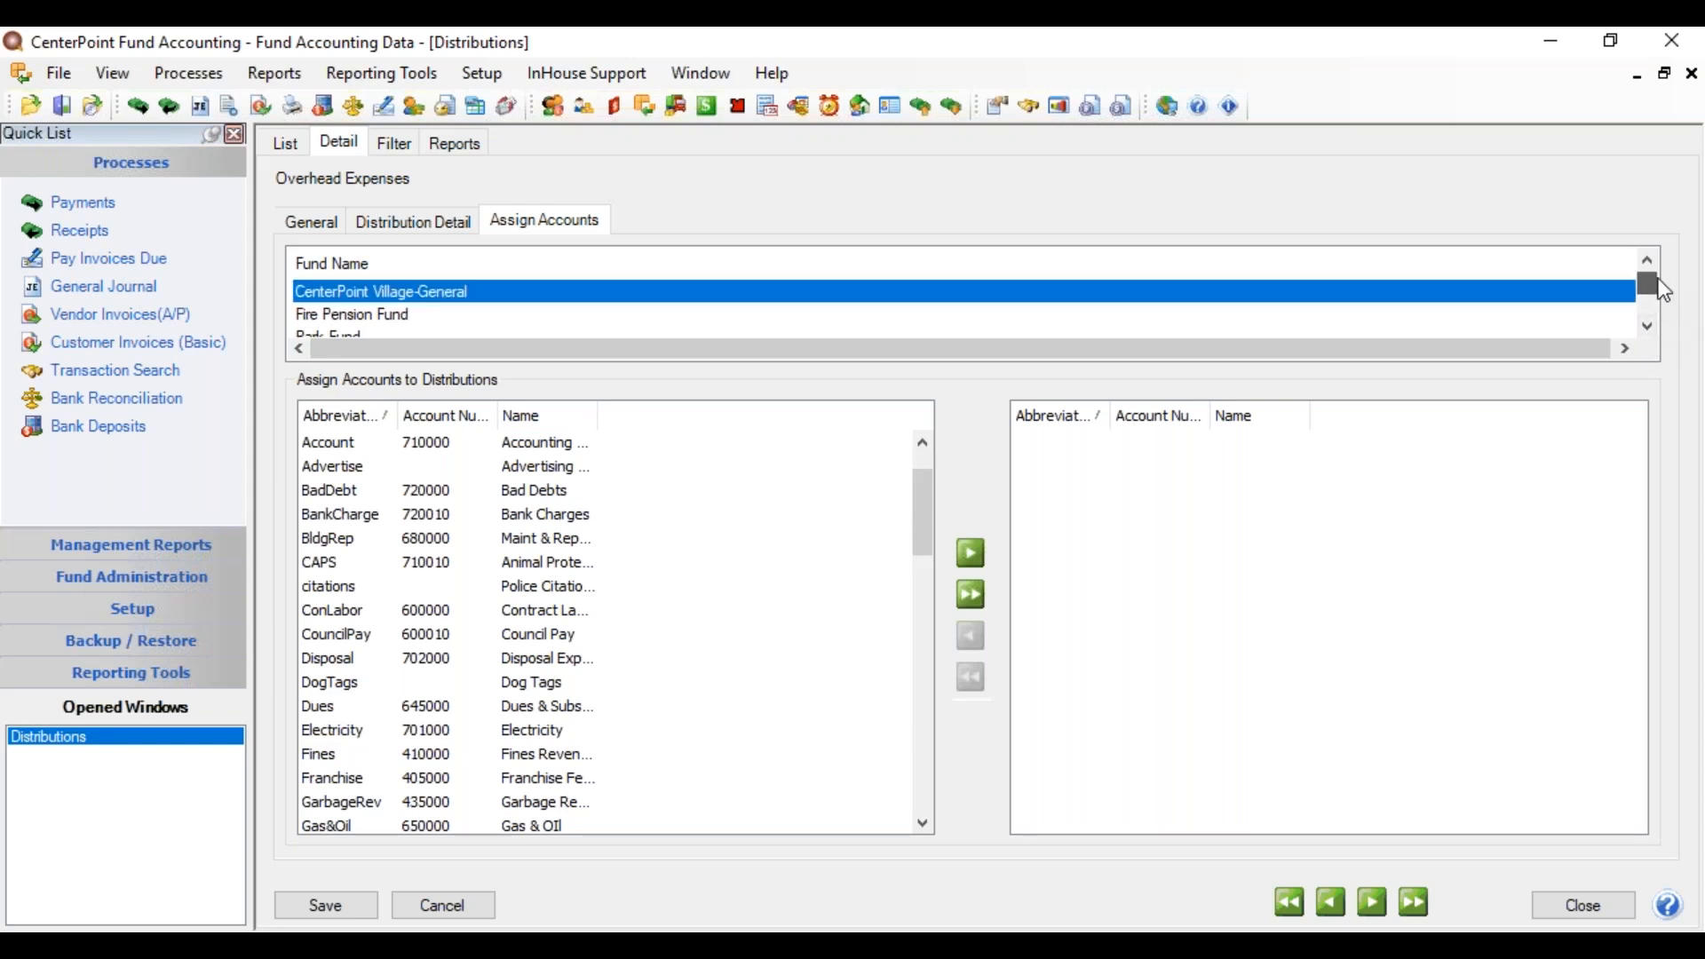
pyautogui.click(557, 541)
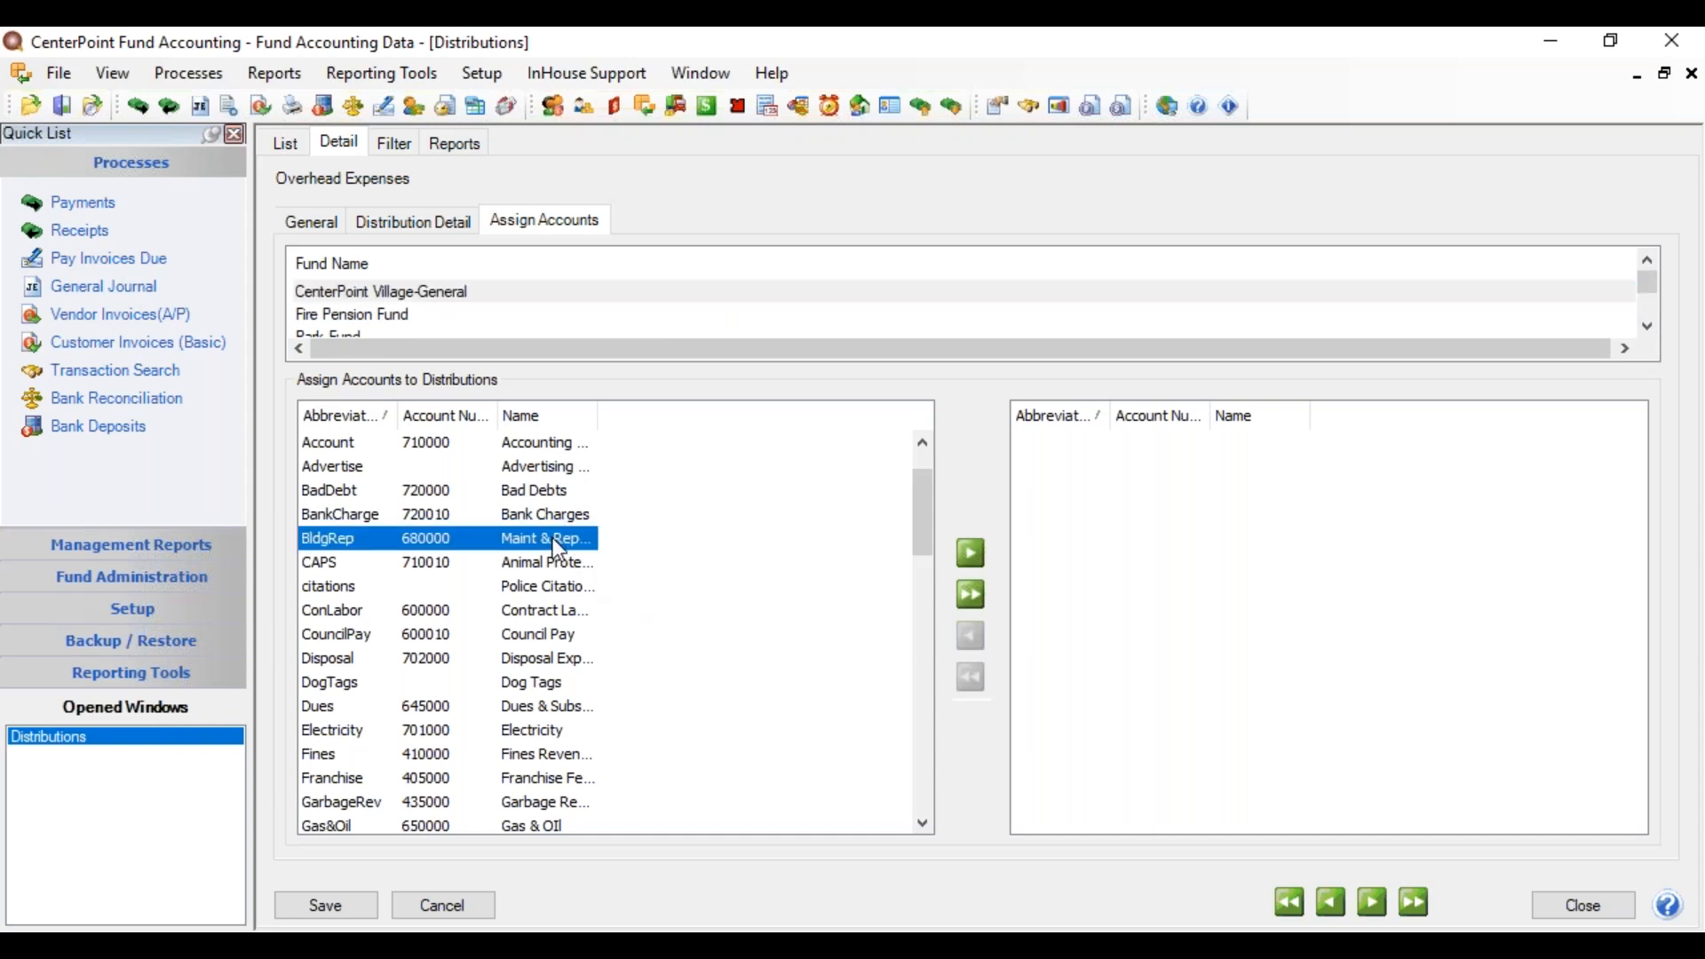
pyautogui.click(970, 553)
pyautogui.moveTo(597, 422); pyautogui.dragTo(731, 423)
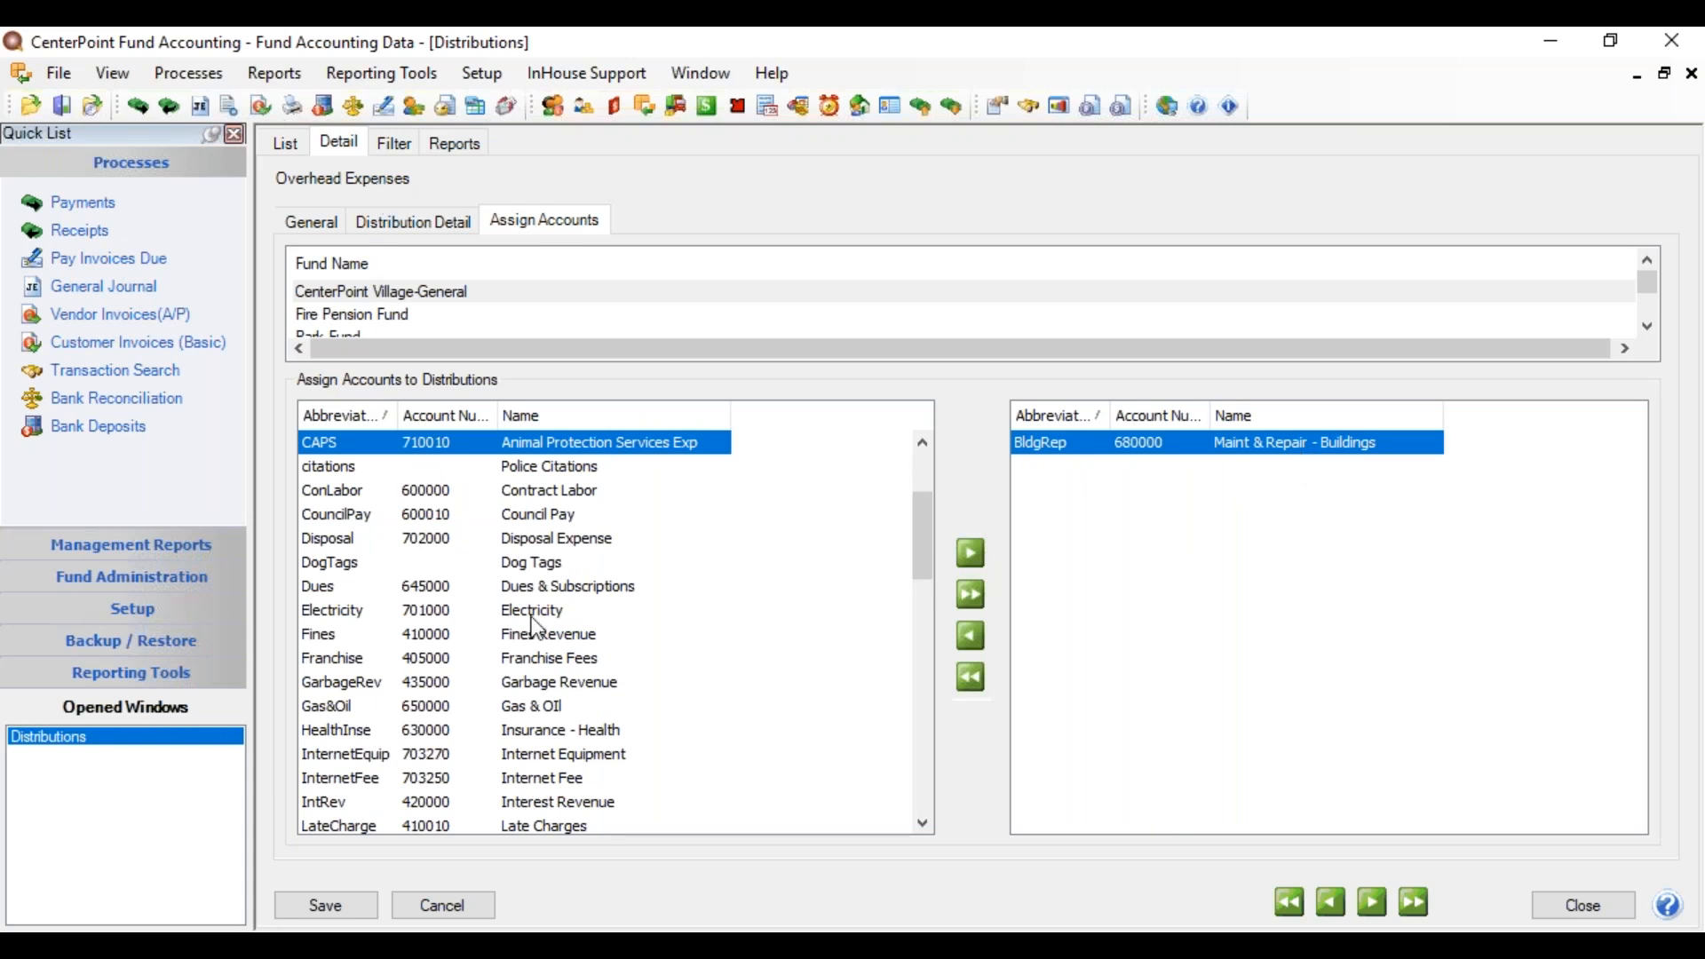
pyautogui.doubleClick(560, 613)
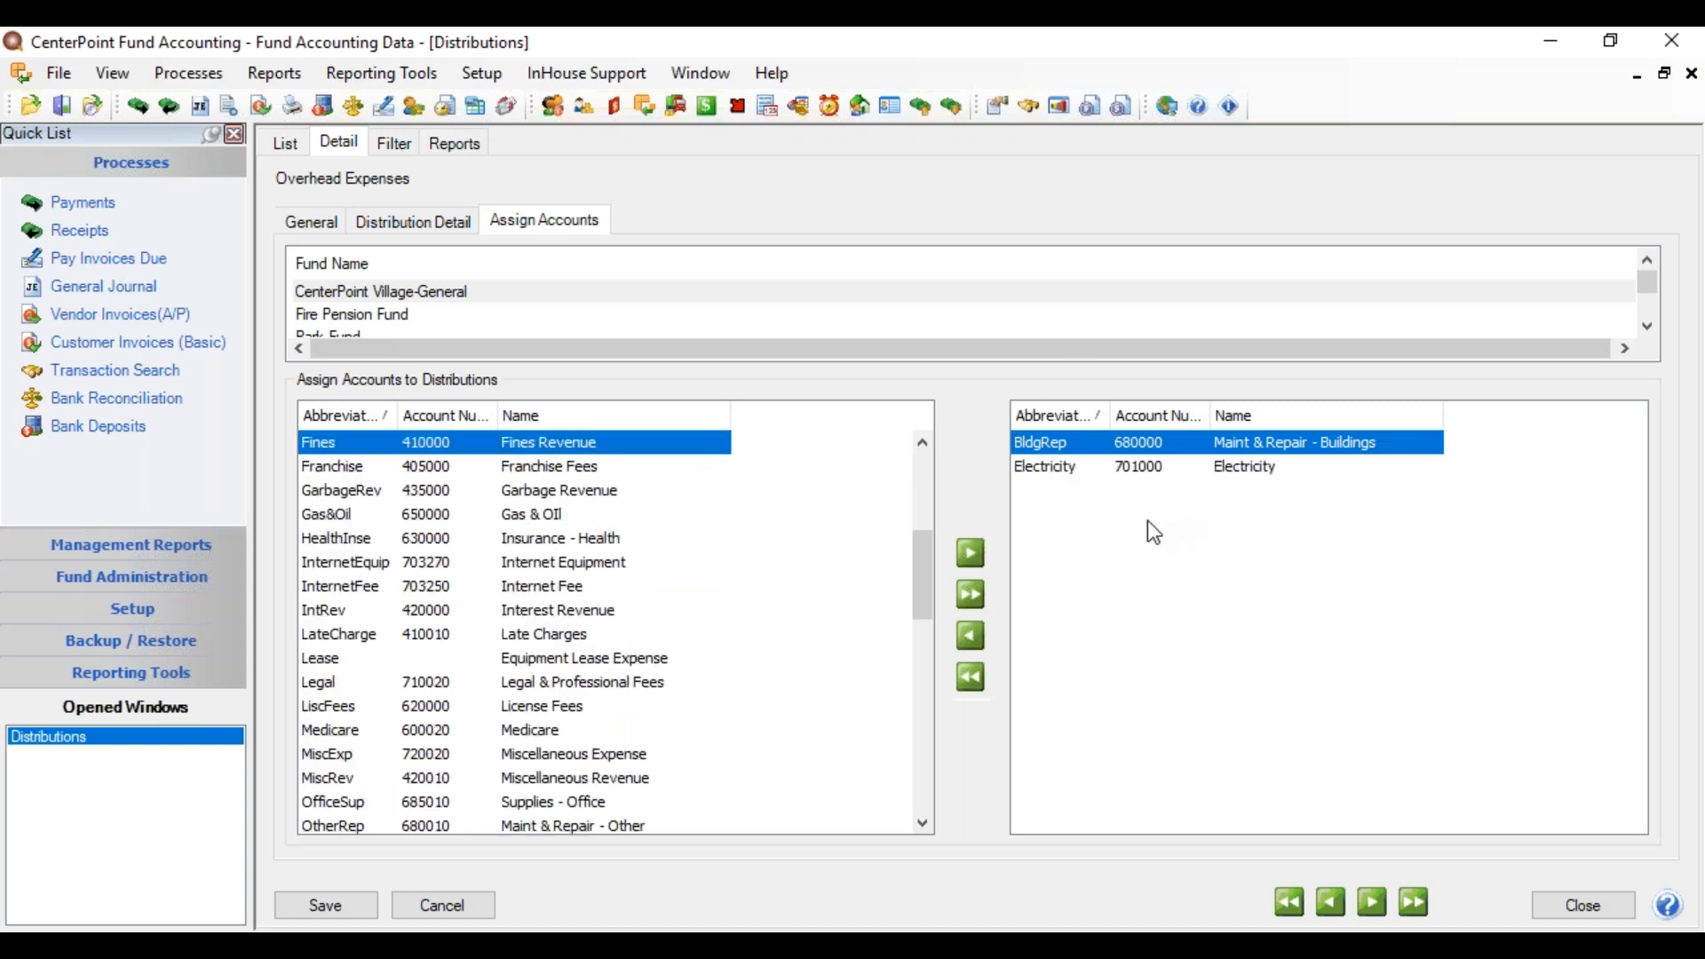
# Assign the Gas & Oil account to the distribution for the Fire Pension Fund and save the distribution.
pyautogui.click(414, 318)
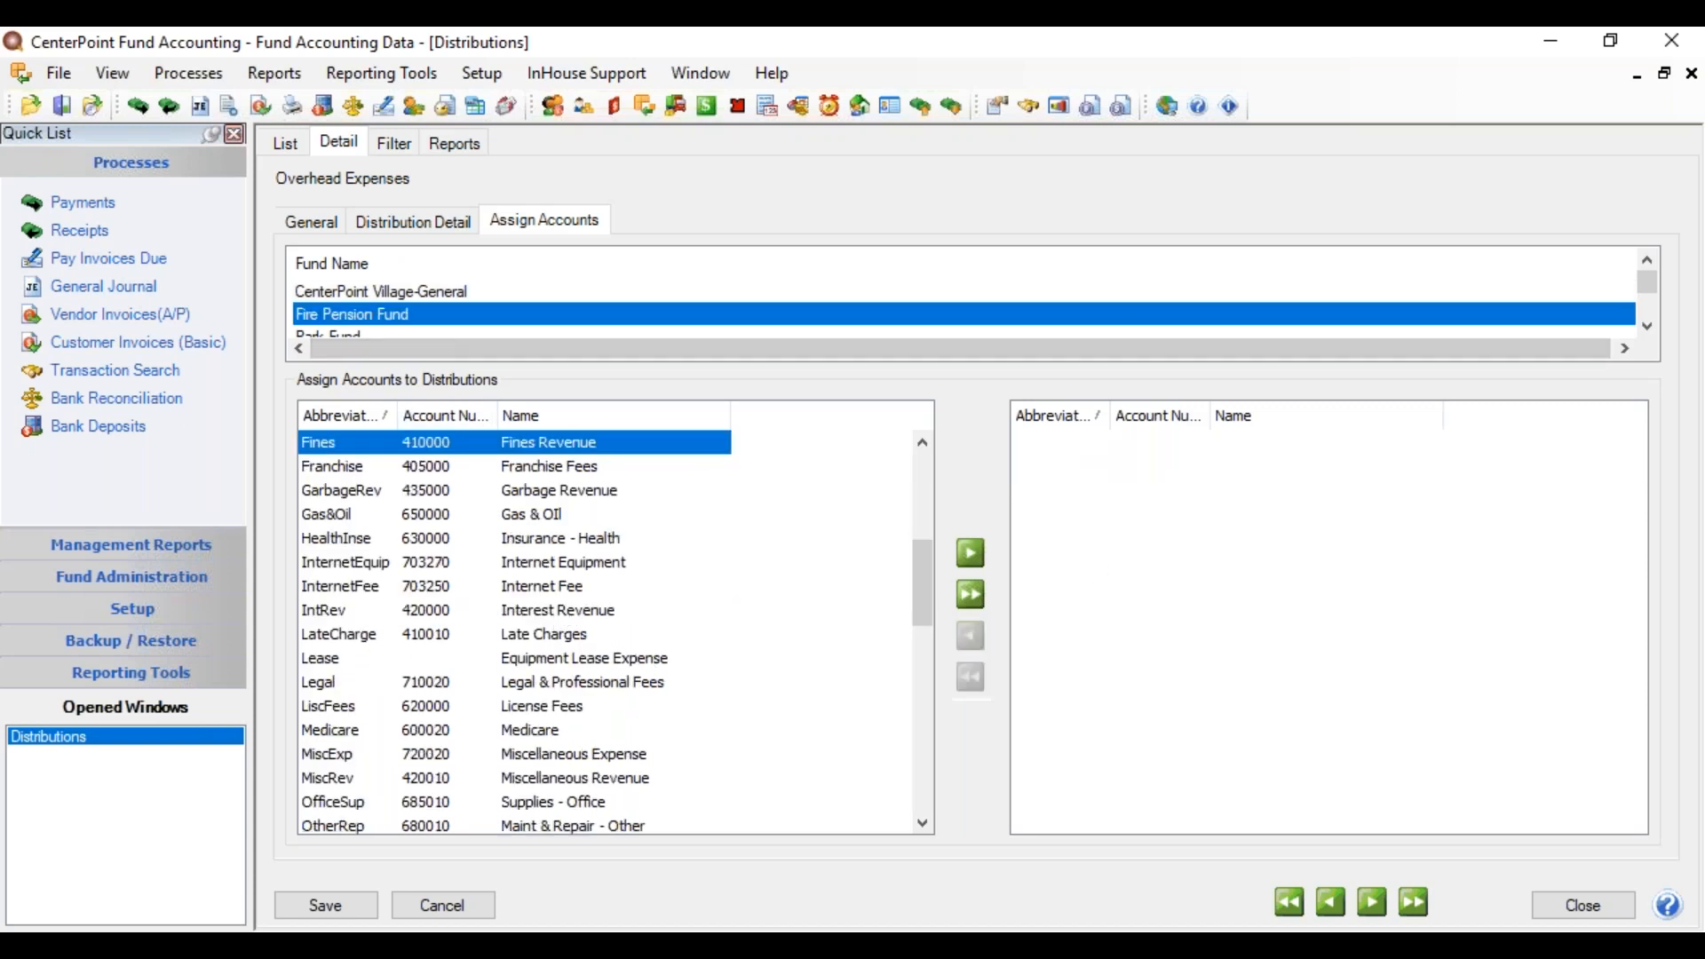
pyautogui.click(568, 515)
pyautogui.doubleClick(568, 516)
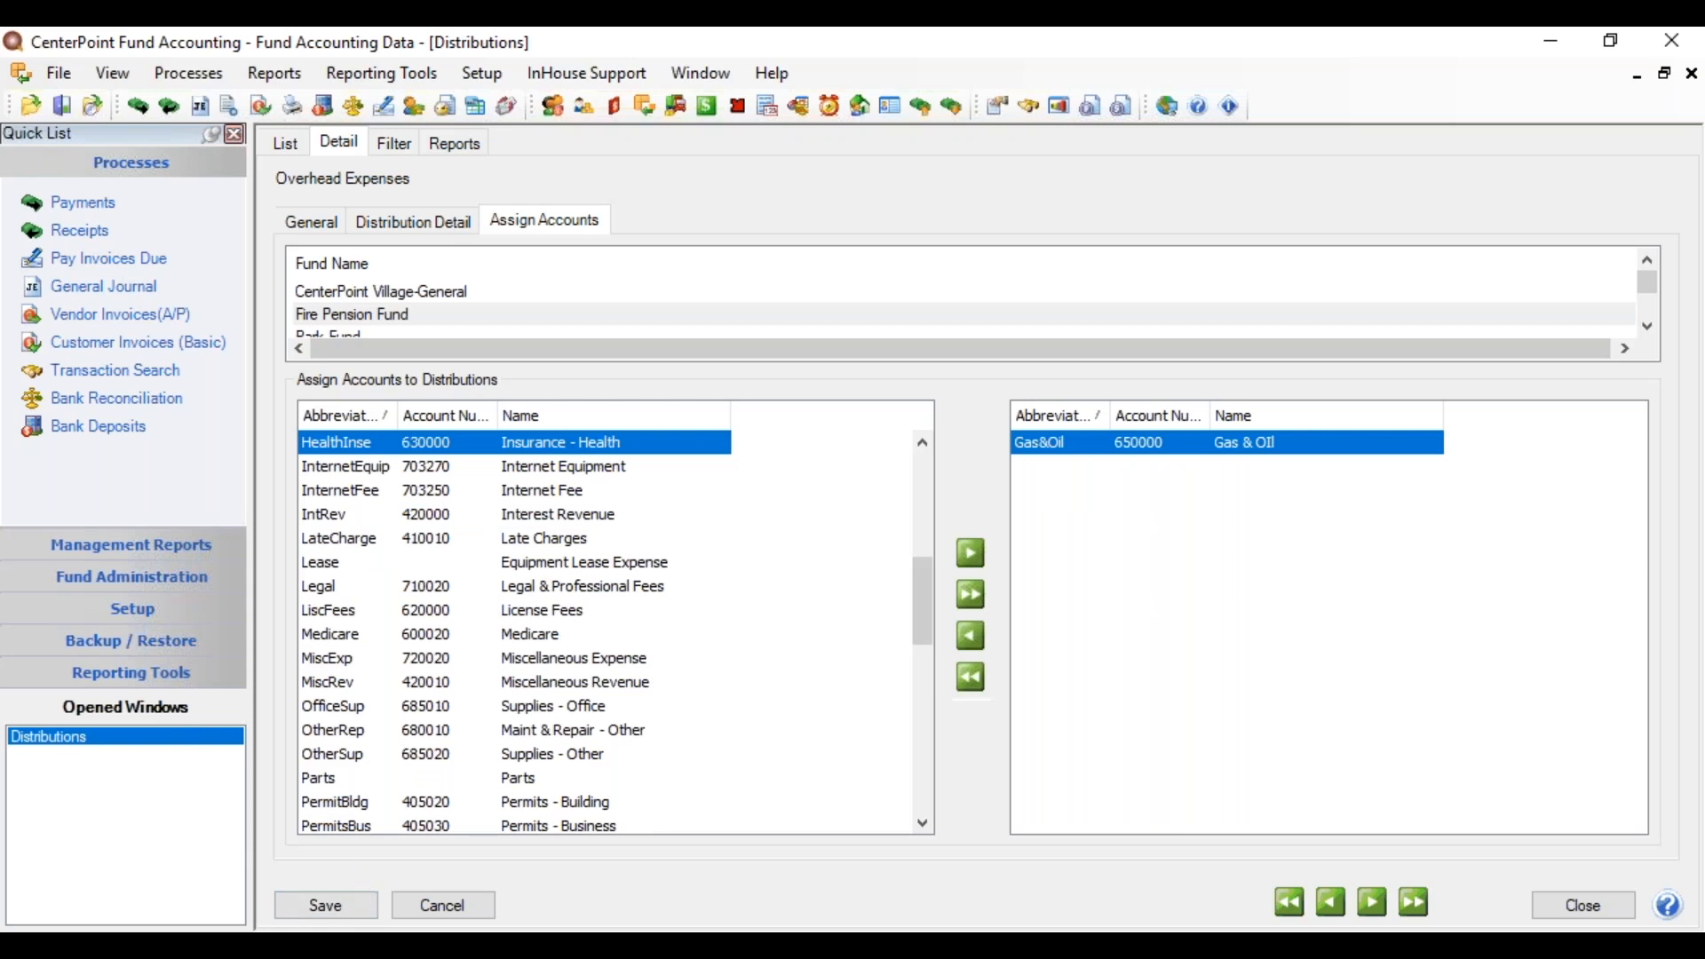
pyautogui.click(356, 910)
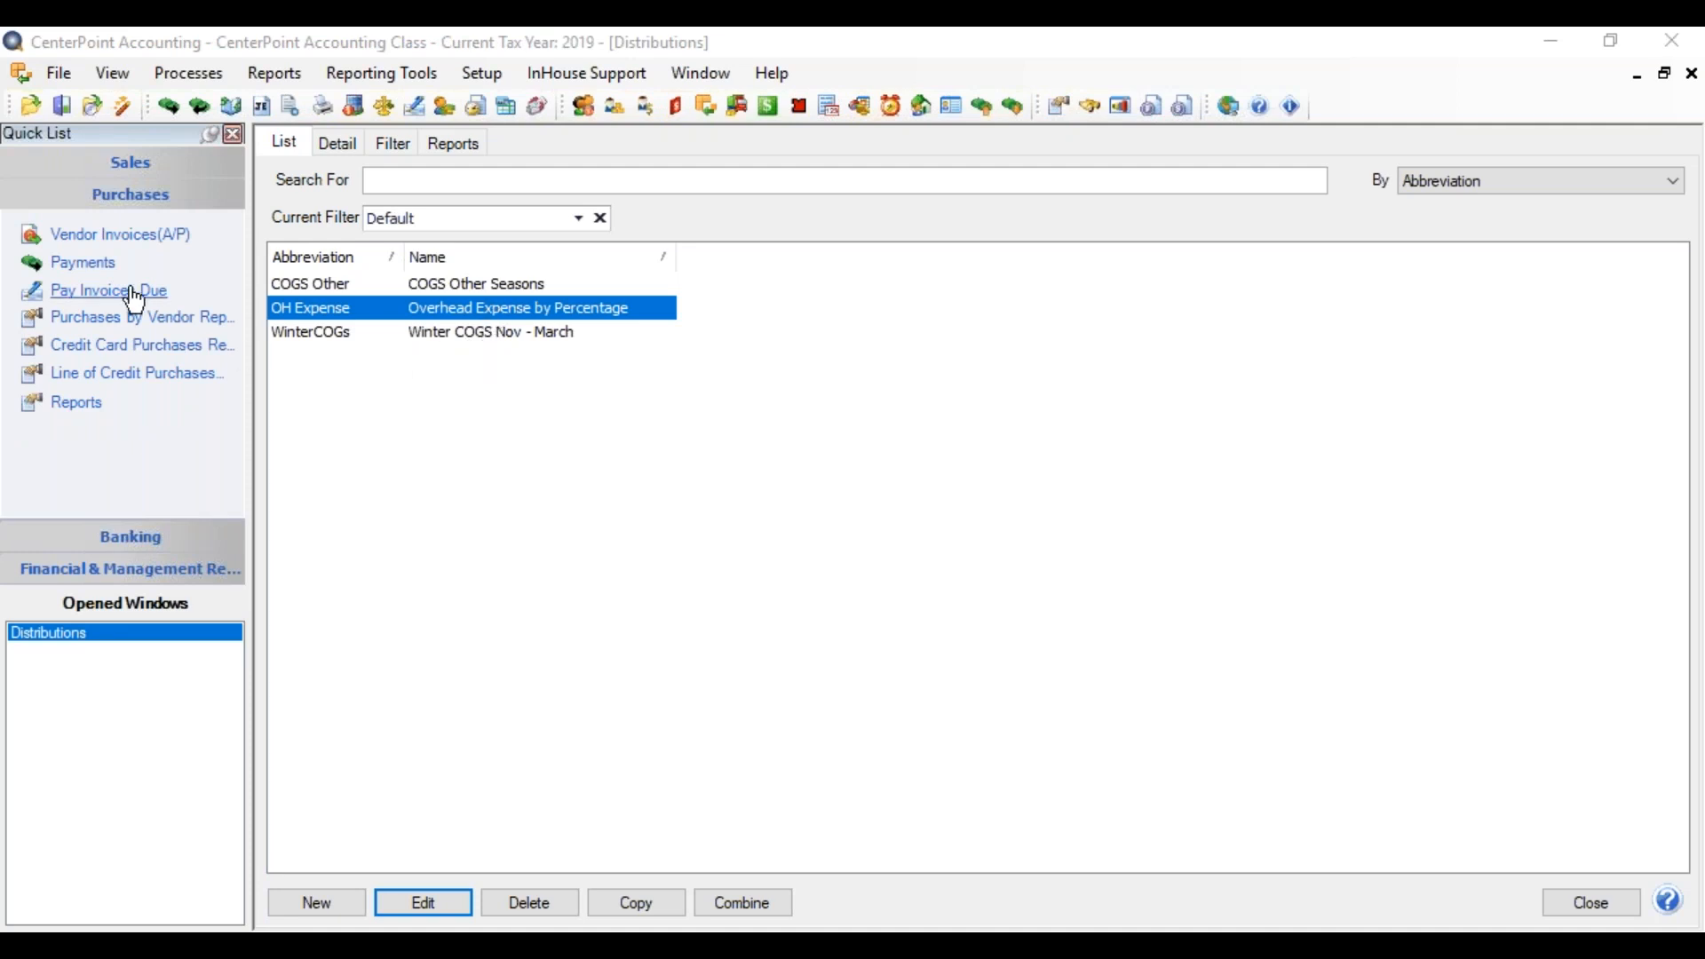
# Back in CenterPoint Accounting, view the accounts assigned to the Overhead Expense by Percentage distribution.
pyautogui.click(337, 142)
pyautogui.click(511, 218)
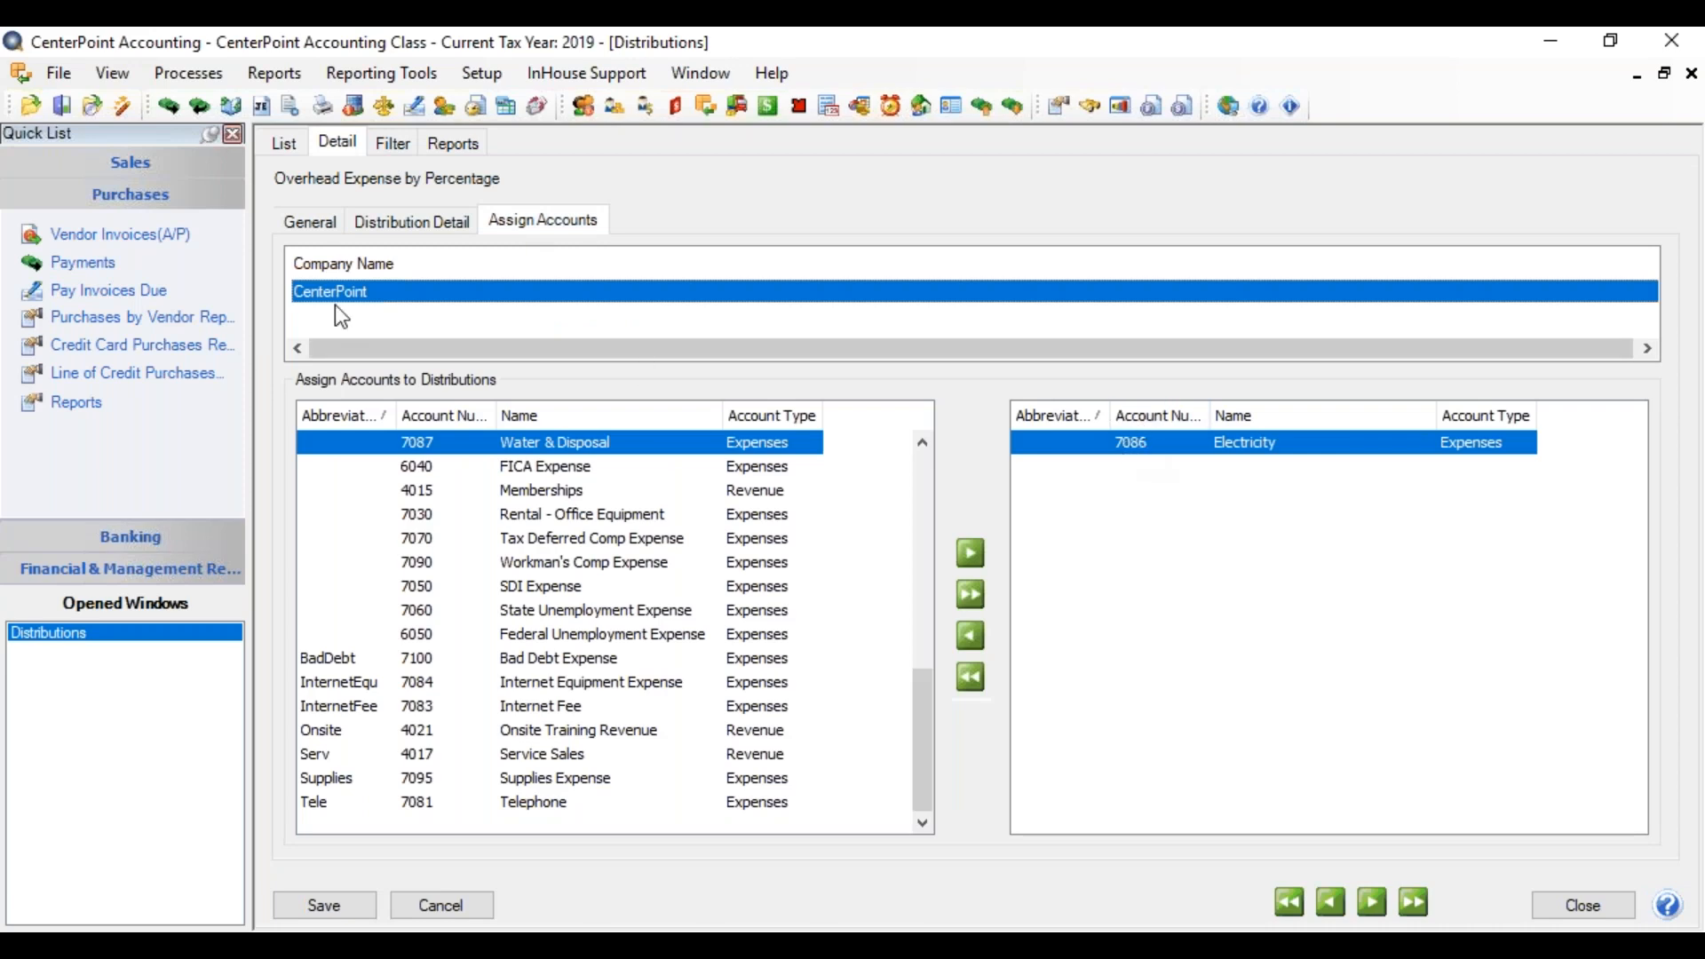
# Start a payment with an Electricity line of $1,000.00 and adjust the payment amount to match the total.
pyautogui.click(83, 261)
pyautogui.click(562, 518)
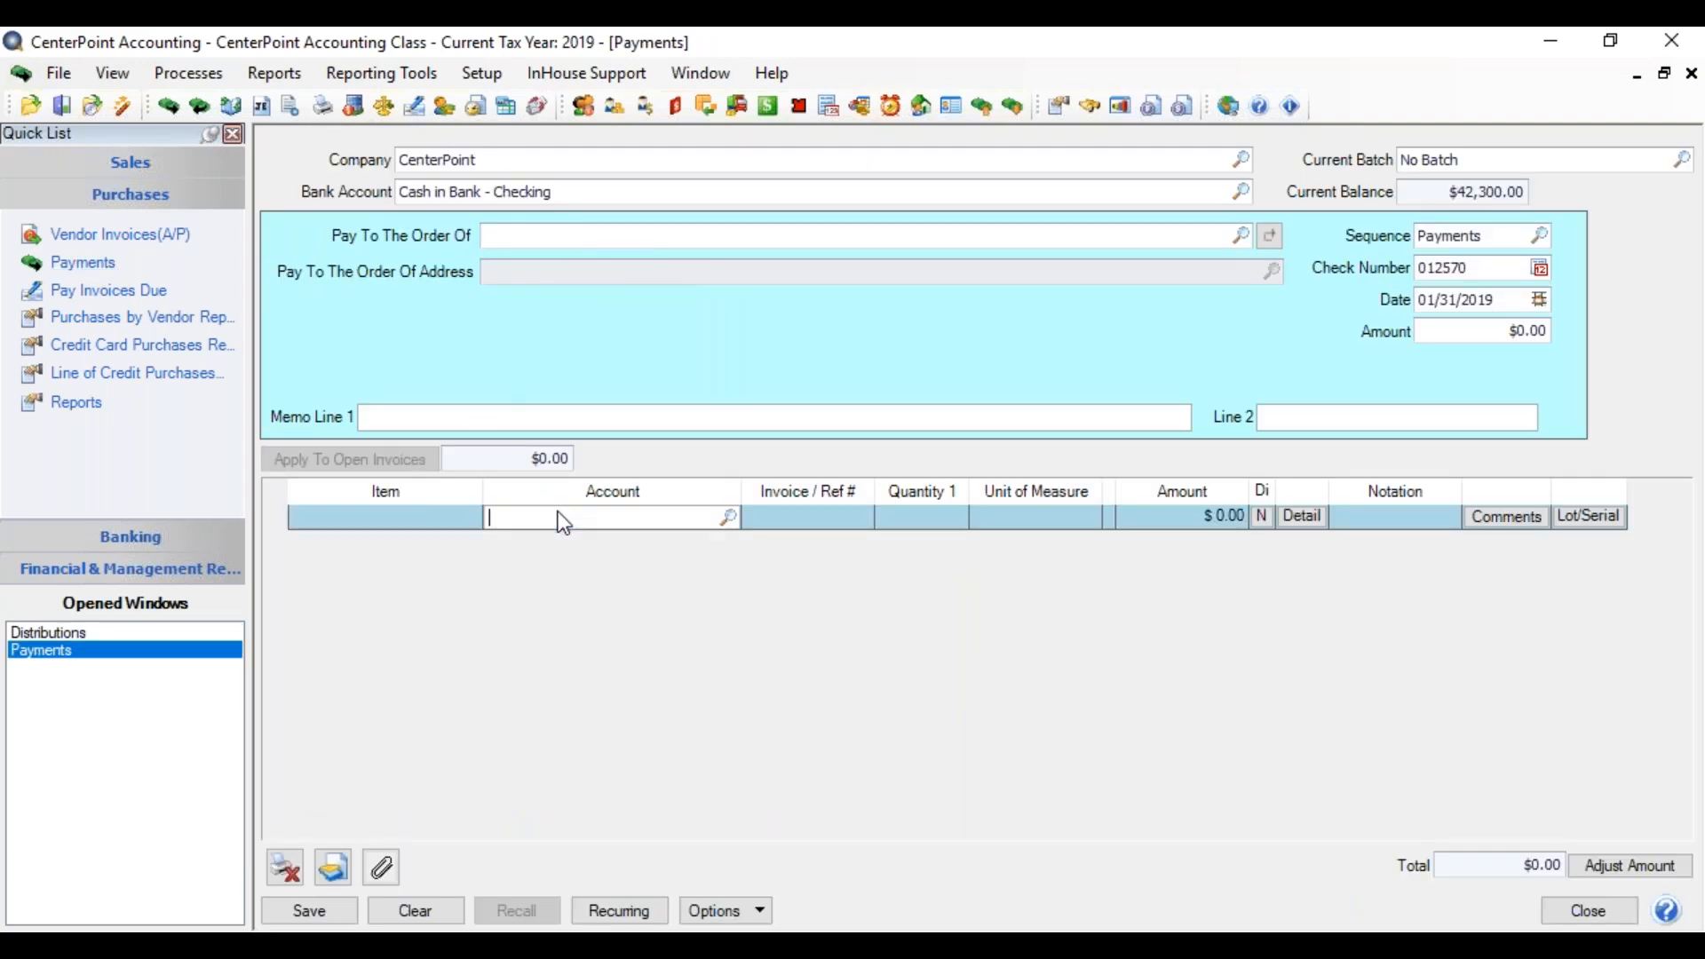
pyautogui.write('elec')
pyautogui.press('Tab')
pyautogui.press('Tab')
pyautogui.press('Tab')
pyautogui.write('1000')
pyautogui.press('Tab')
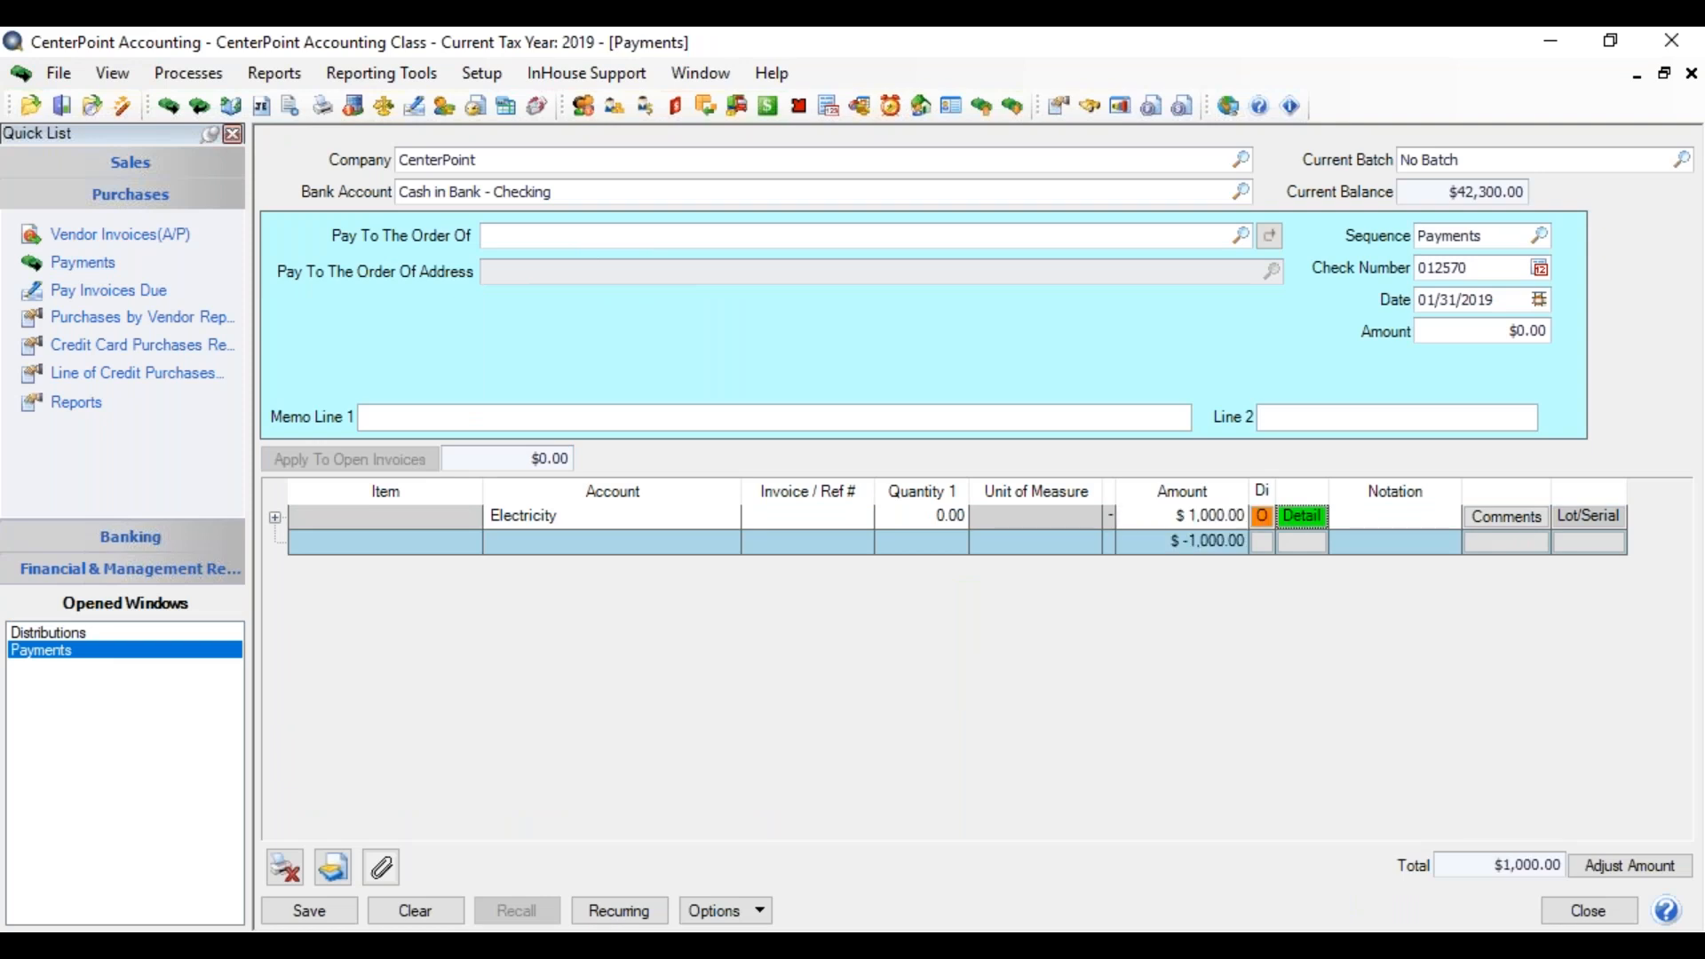
pyautogui.click(1611, 868)
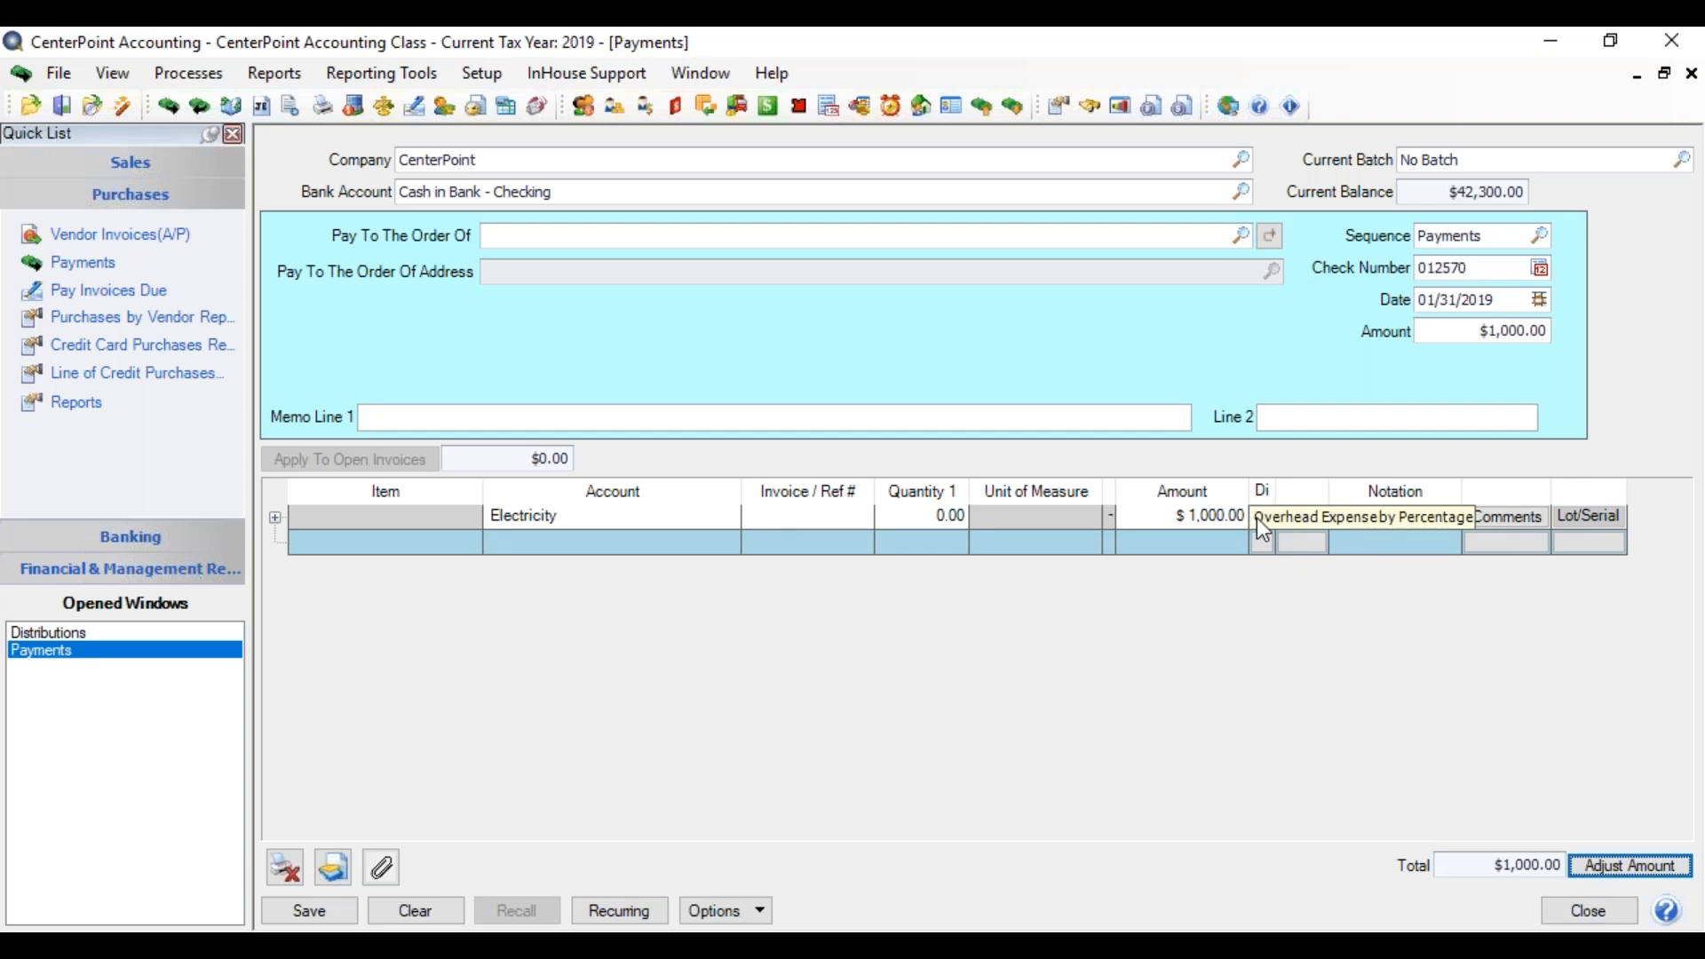
# Check the Distribution column in the payment lines' displayed-column settings and leave the settings unchanged.
pyautogui.rightClick(1168, 545)
pyautogui.click(1218, 562)
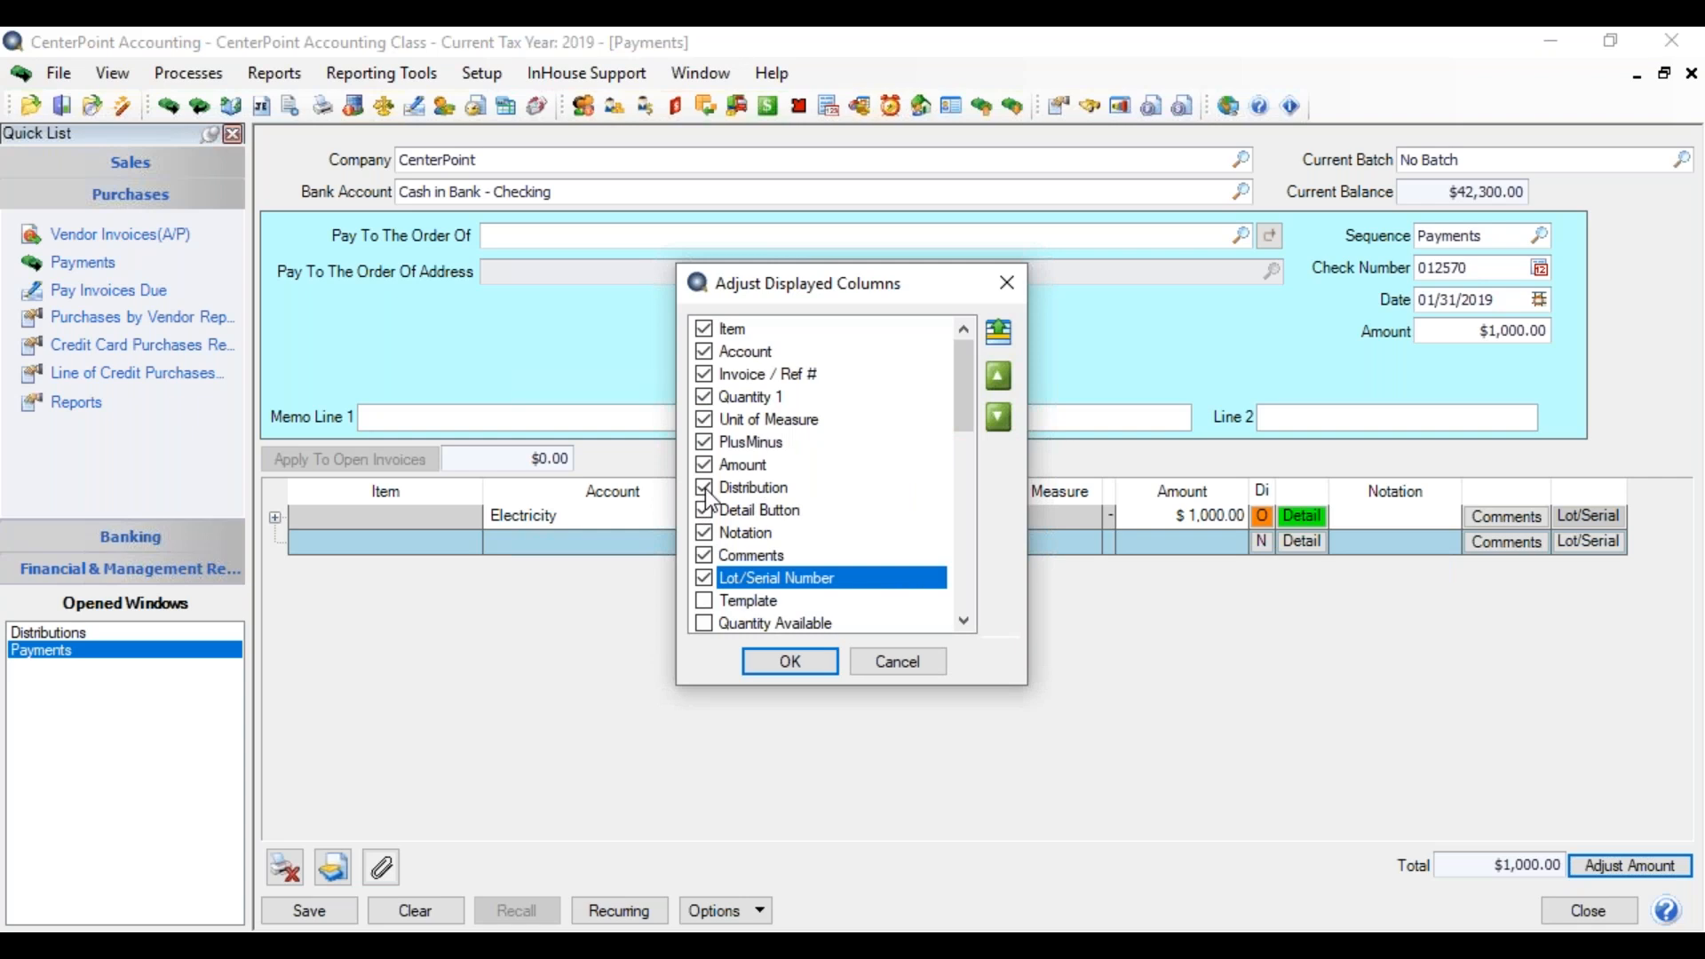
pyautogui.click(872, 668)
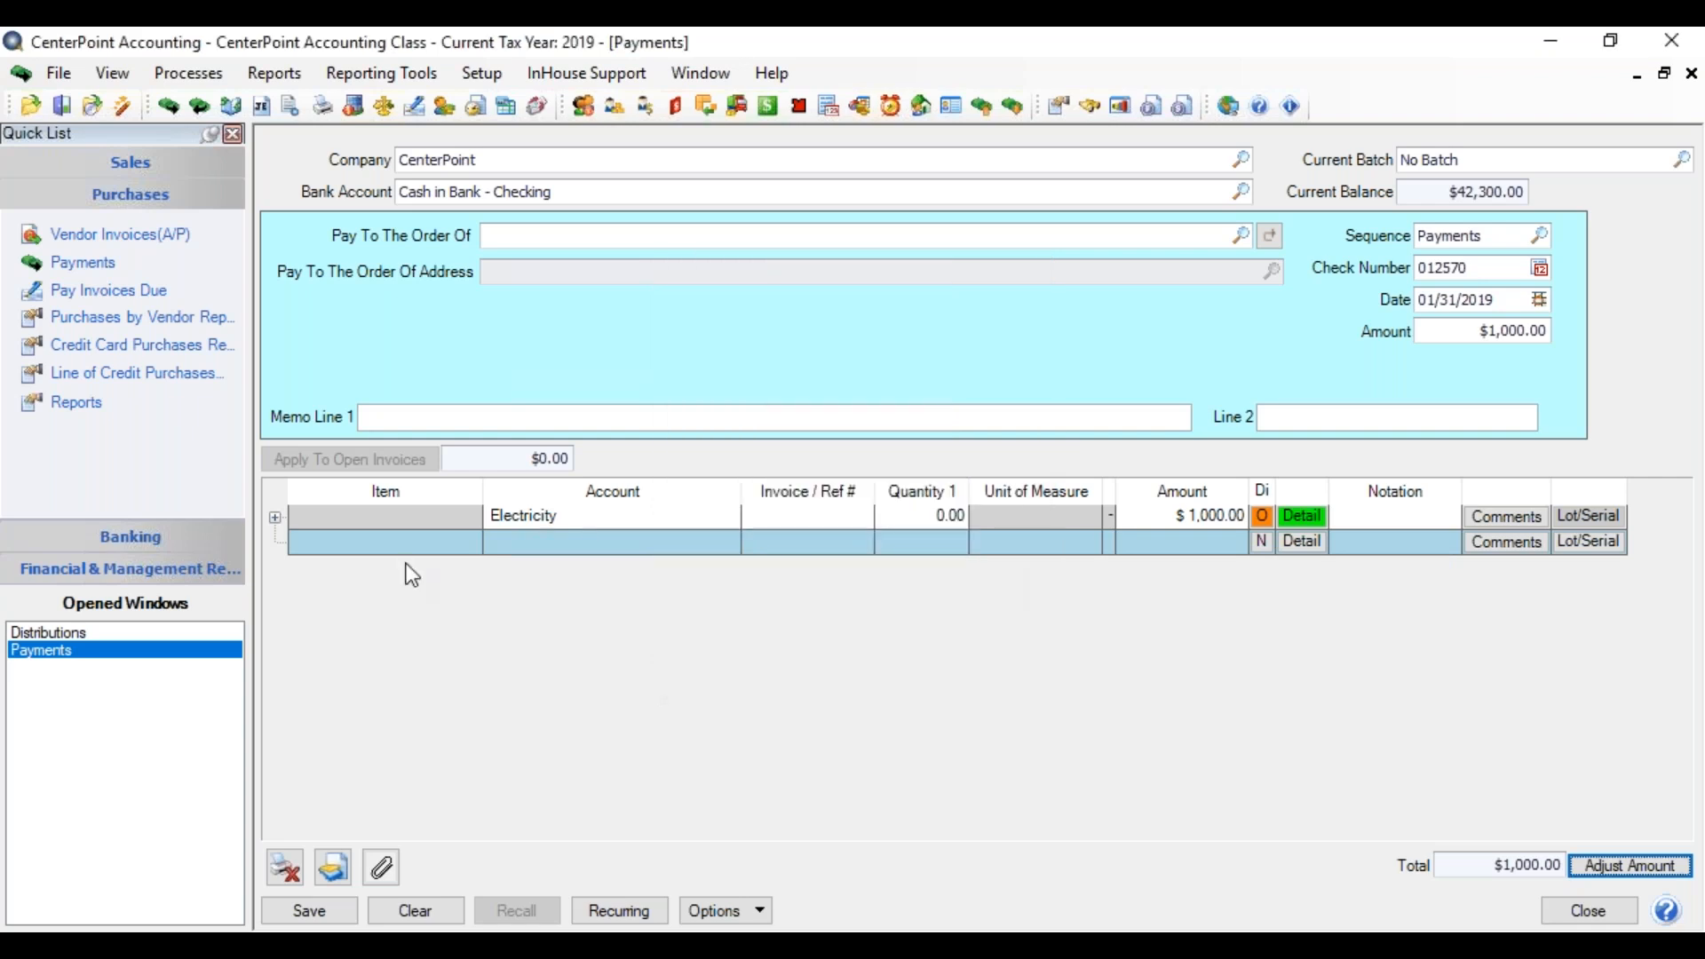
# Review how the Electricity payment line is split across profit centers and locations in its expanded posting detail.
pyautogui.click(275, 518)
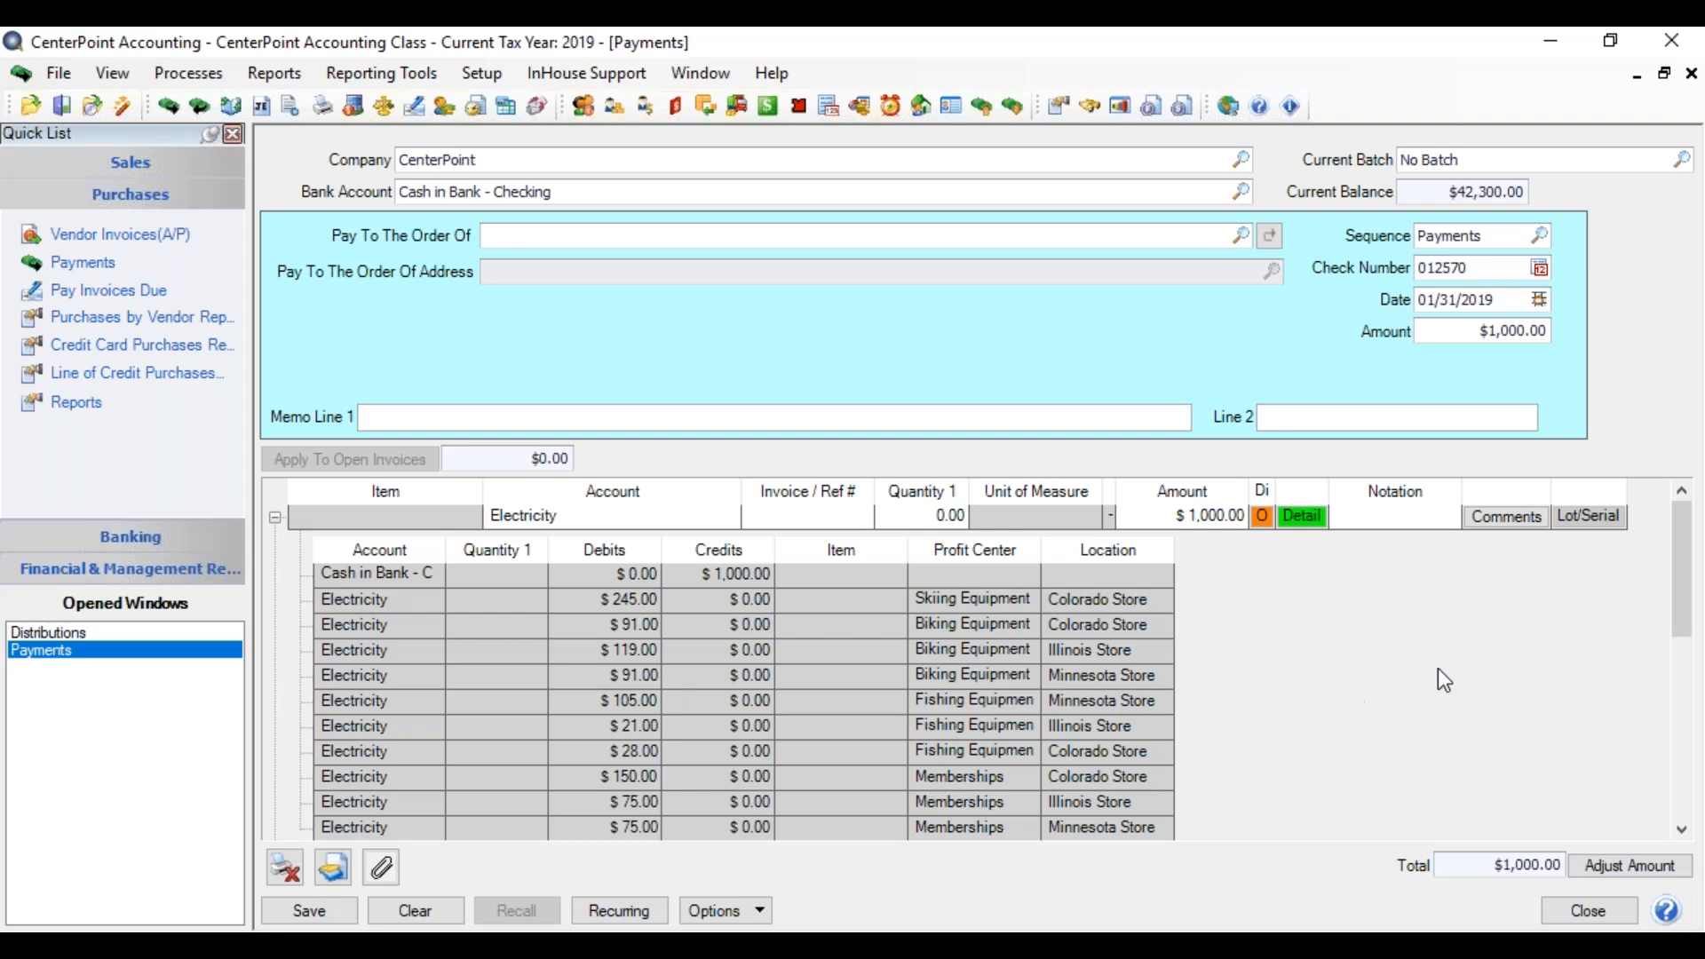
pyautogui.moveTo(1689, 561)
pyautogui.mouseDown()
pyautogui.moveTo(1689, 592)
pyautogui.moveTo(1693, 577)
pyautogui.mouseUp()
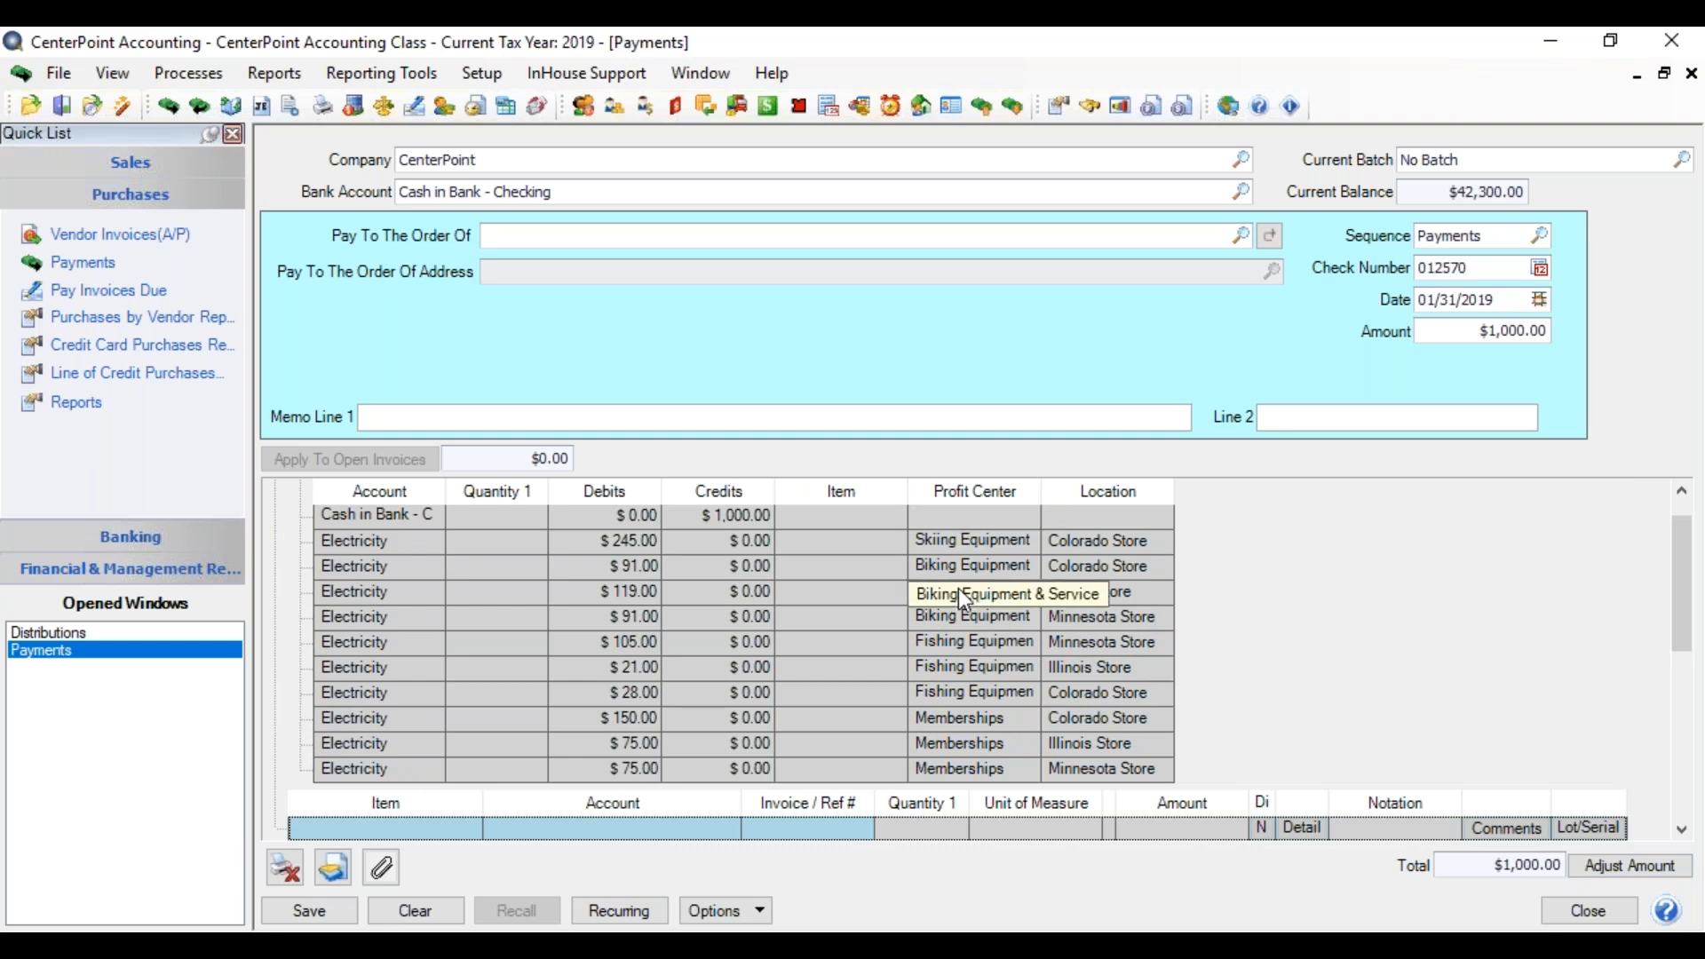
pyautogui.moveTo(1674, 562); pyautogui.dragTo(1680, 543)
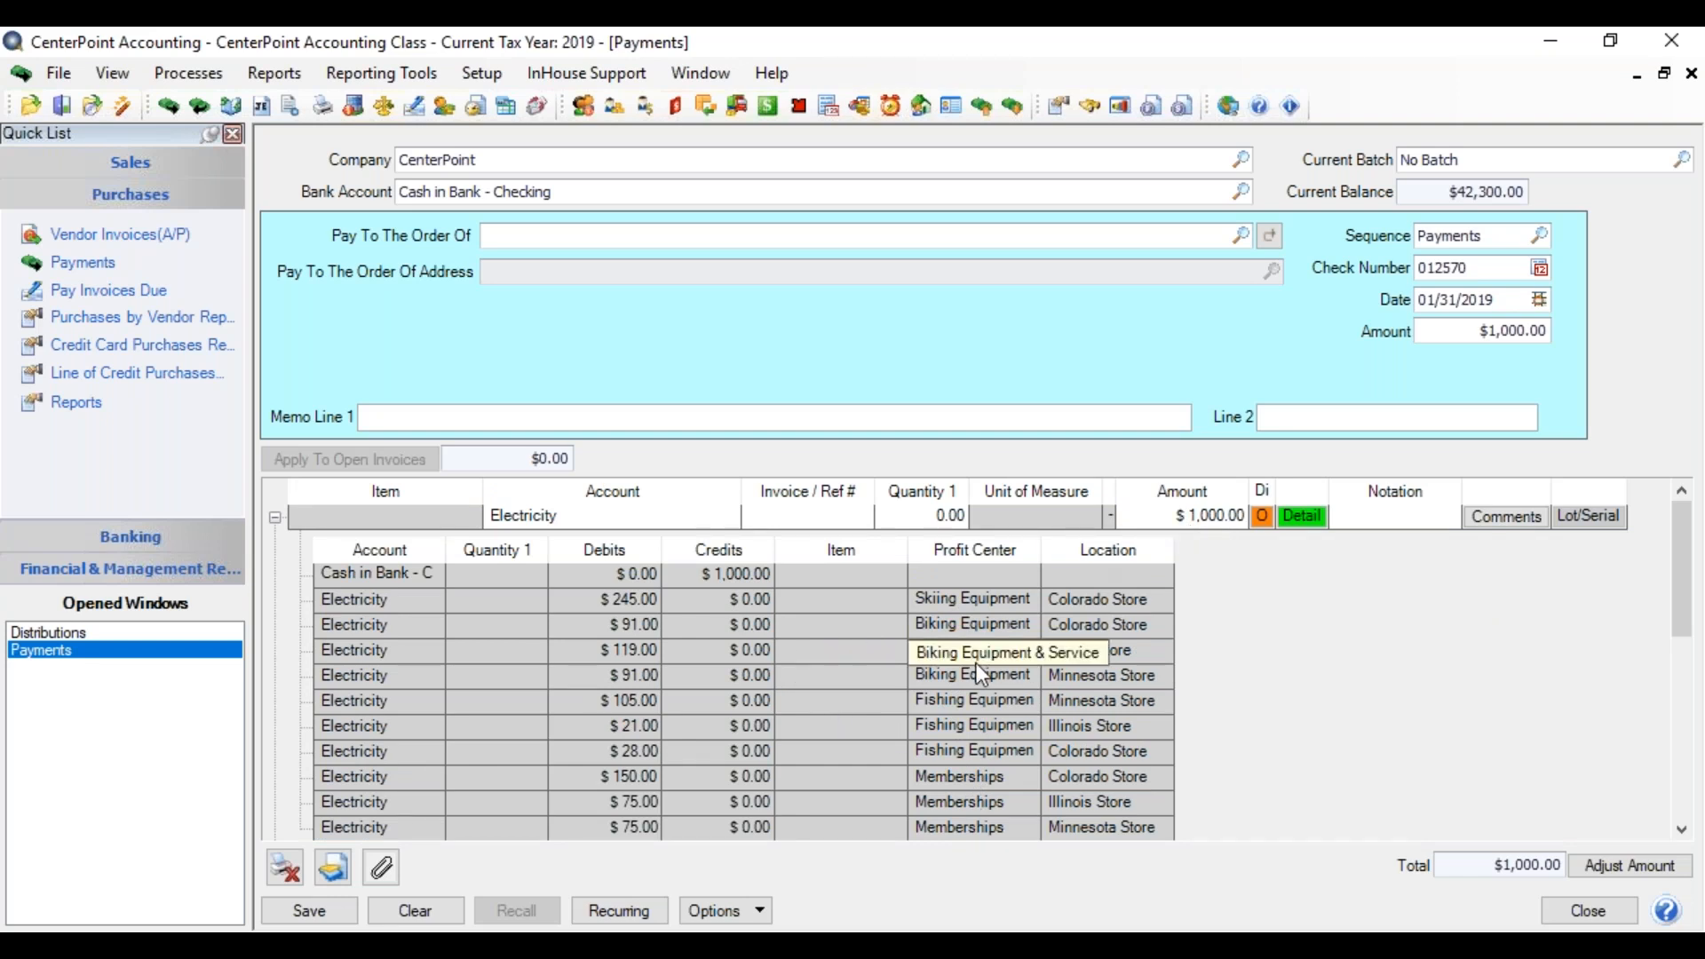
# Examine the Equipment & Service and Membership breakdowns in the Electricity line's account distribution.
pyautogui.click(1260, 519)
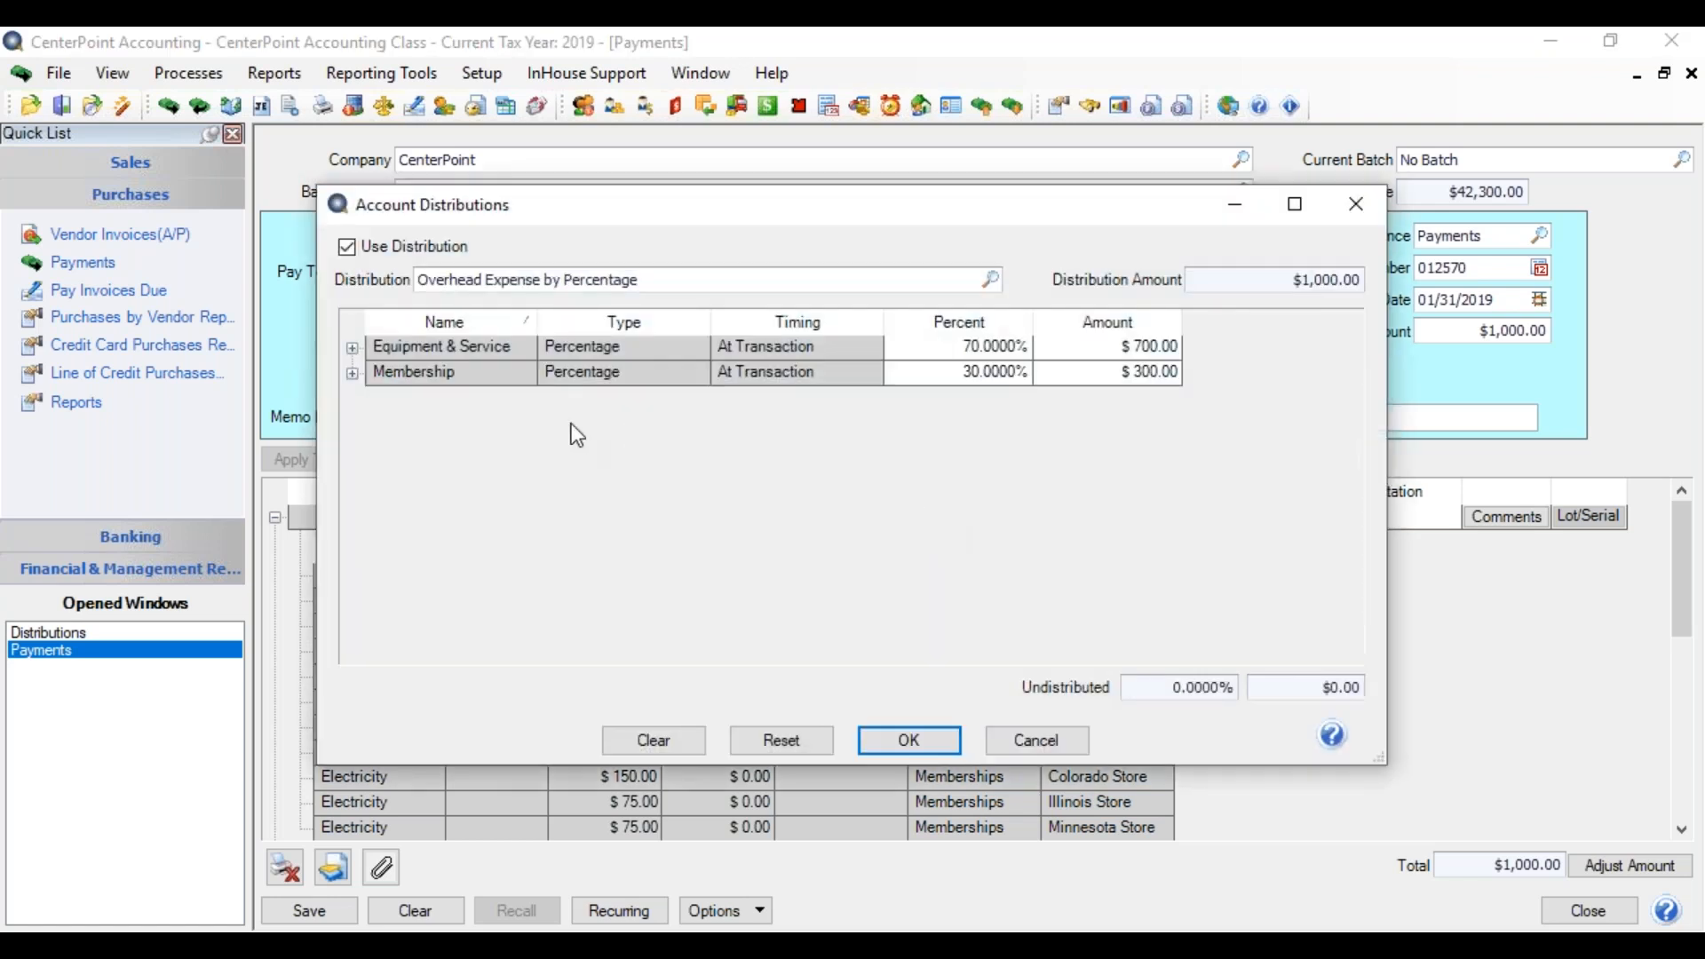
pyautogui.click(352, 348)
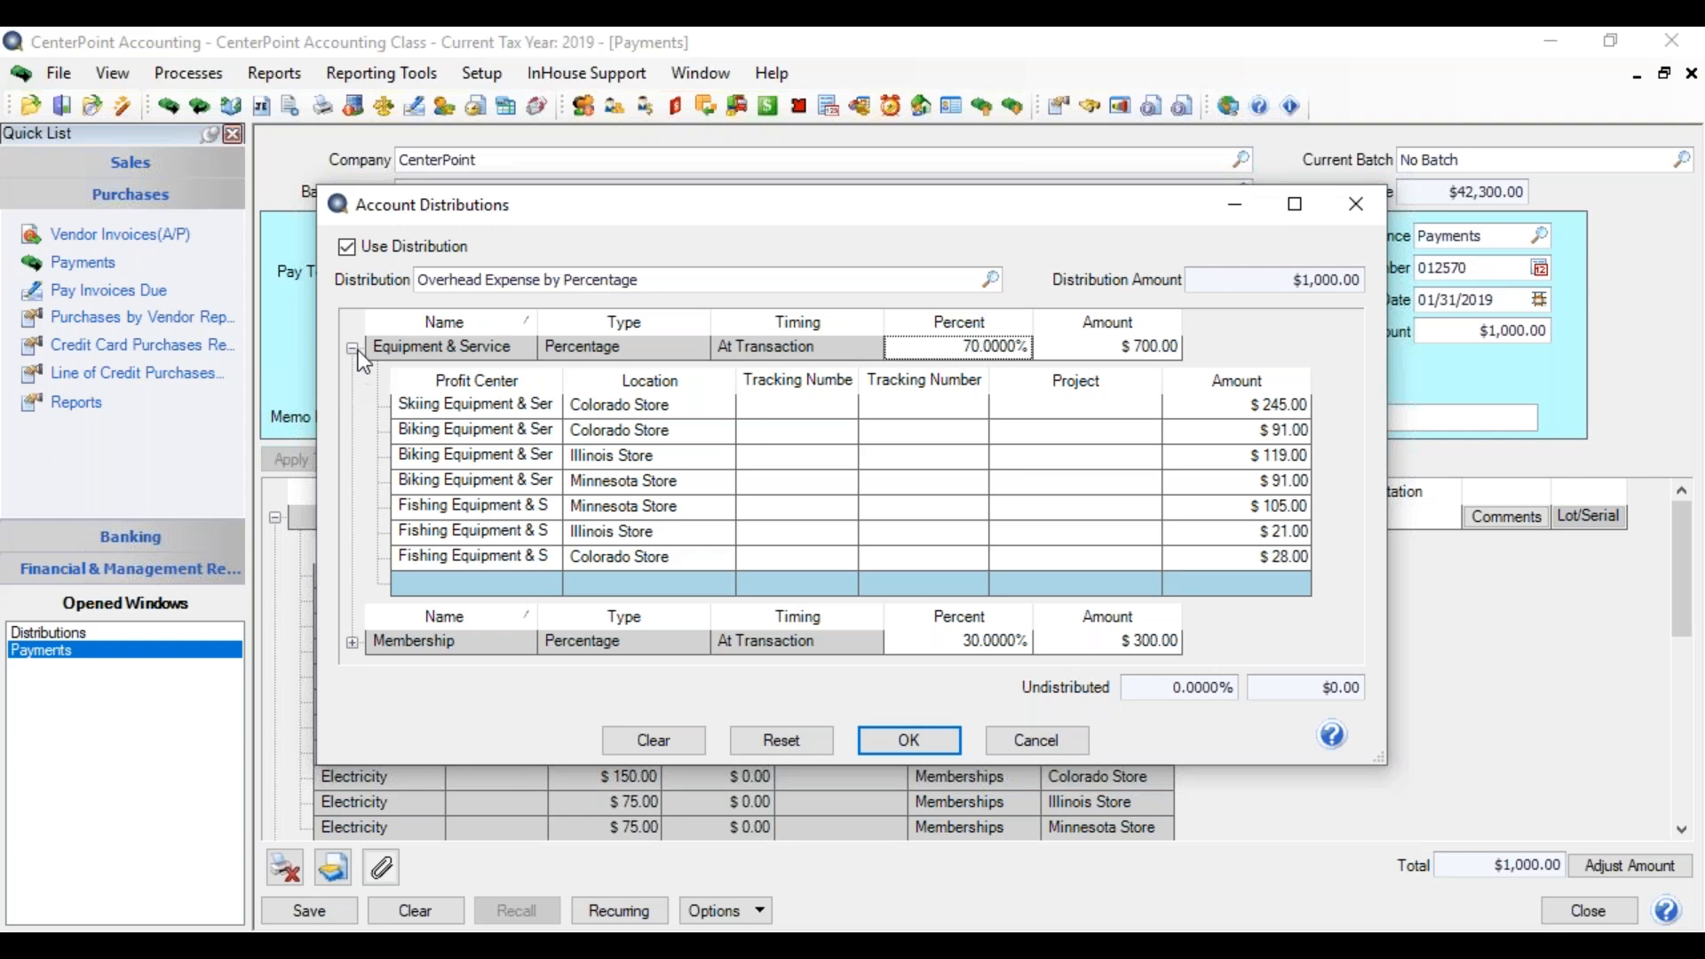
pyautogui.click(352, 348)
pyautogui.click(352, 374)
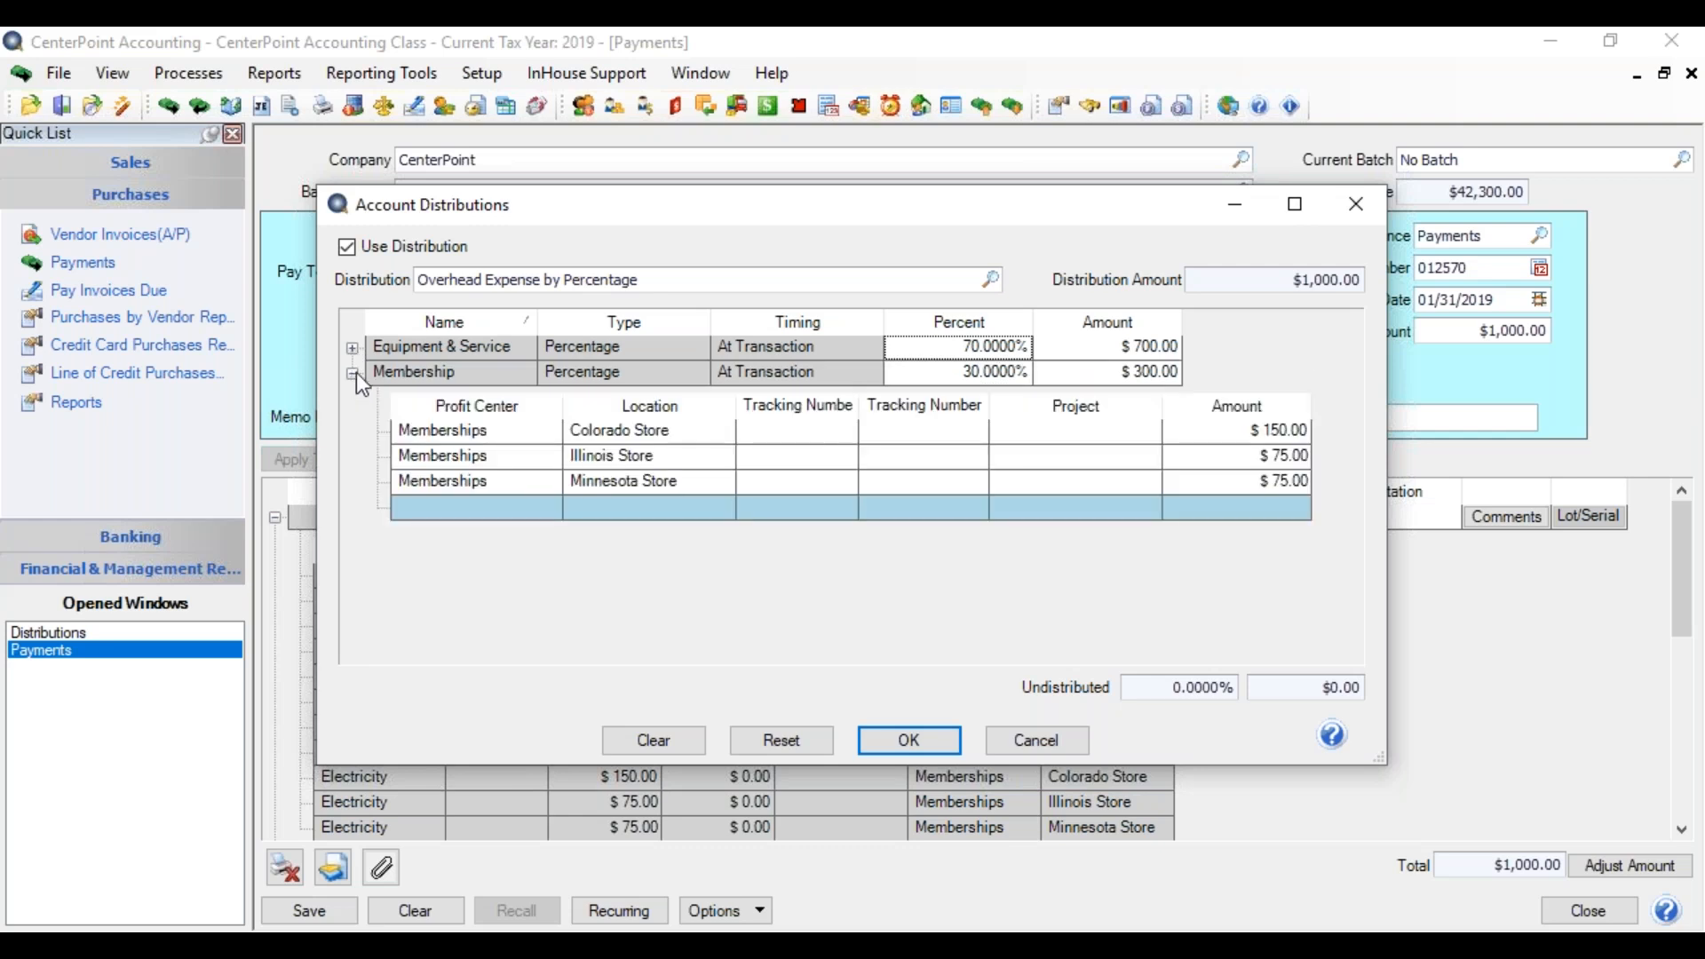
pyautogui.click(352, 373)
pyautogui.click(909, 742)
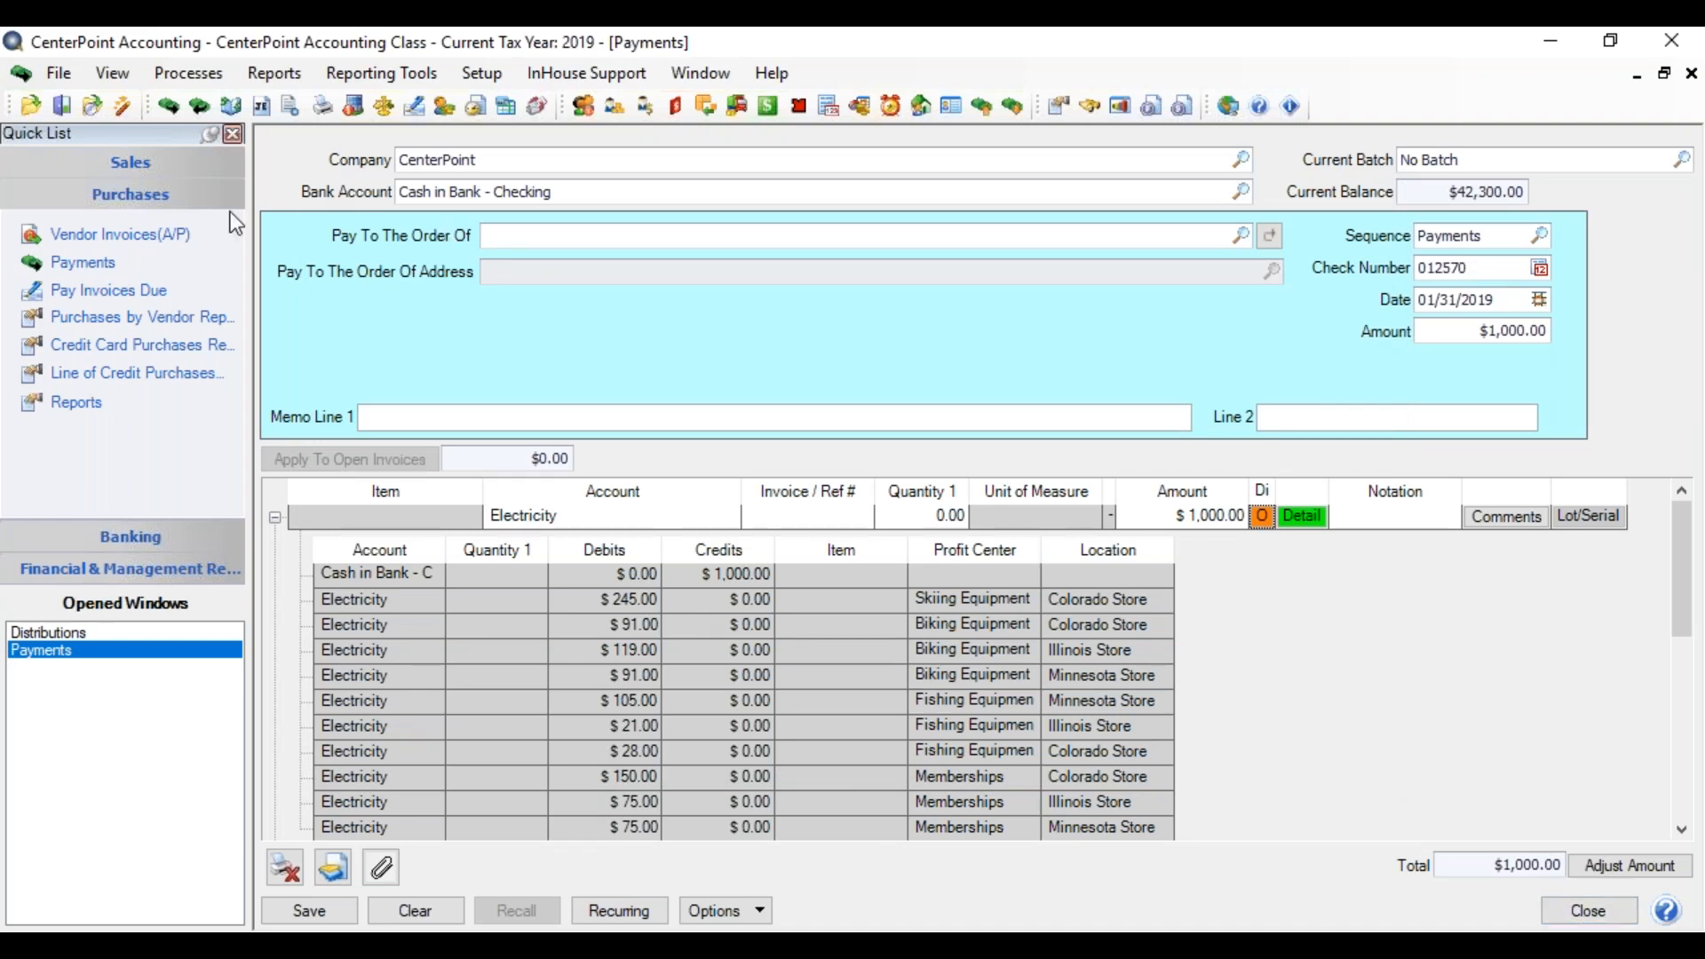
# Start a new Apply Distributions transaction for the CenterPoint company dated 1/31/2019.
pyautogui.click(194, 73)
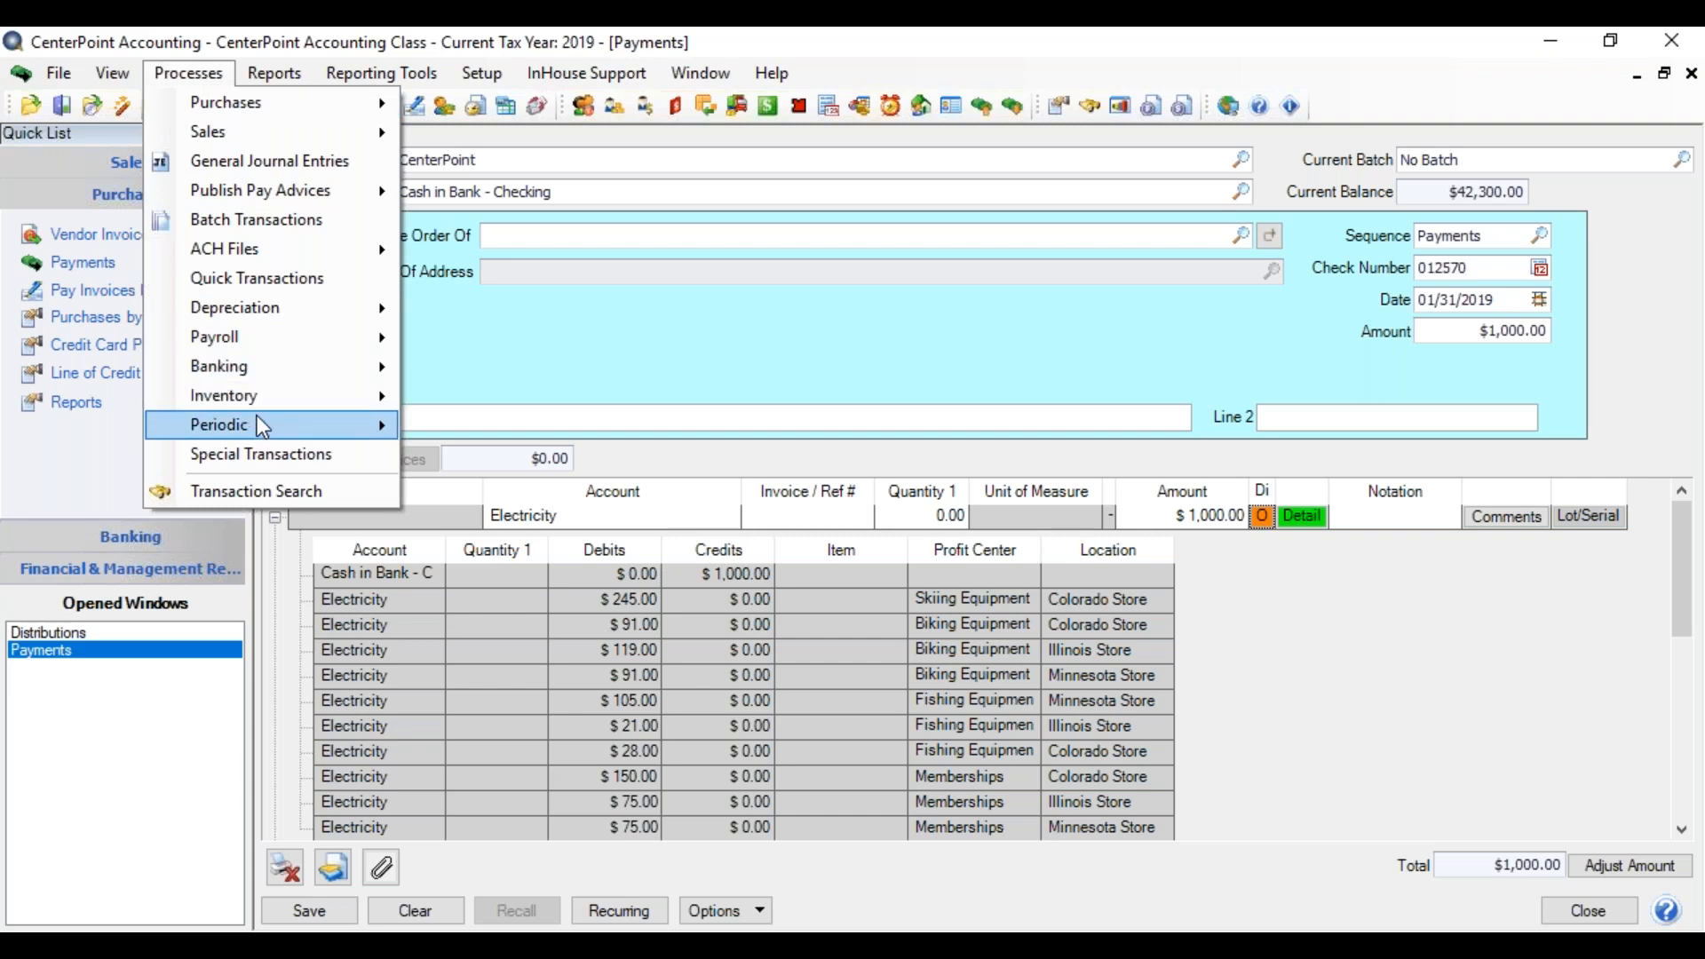
pyautogui.moveTo(257, 426)
pyautogui.click(484, 515)
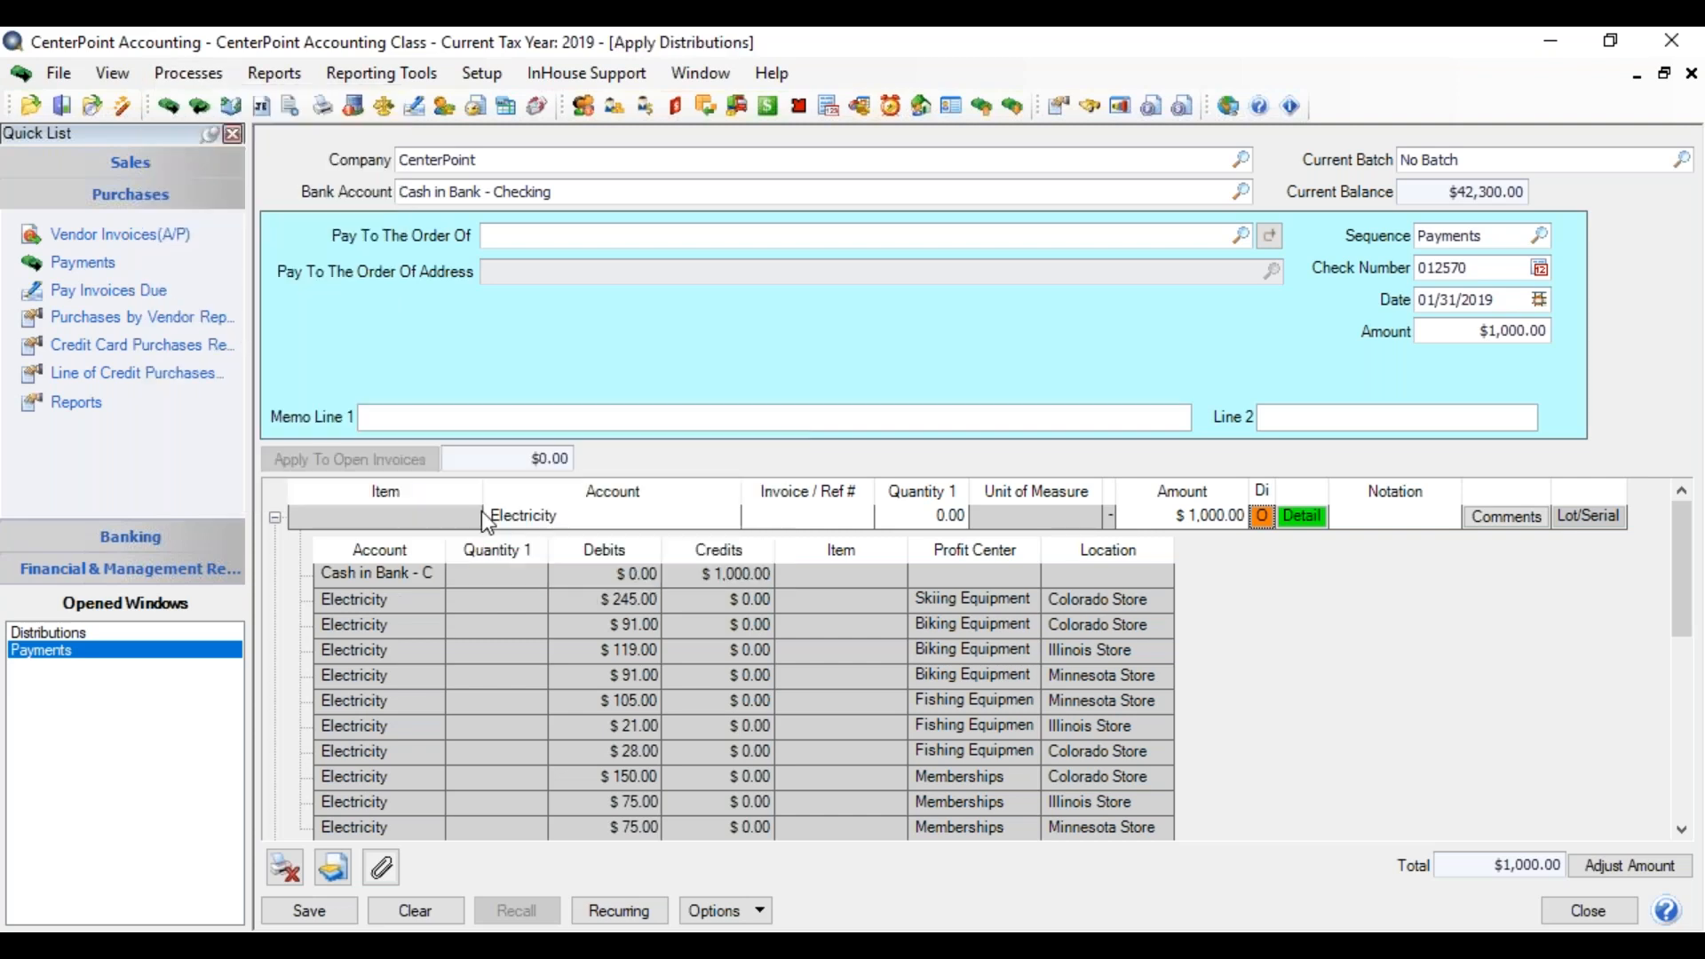
pyautogui.click(339, 894)
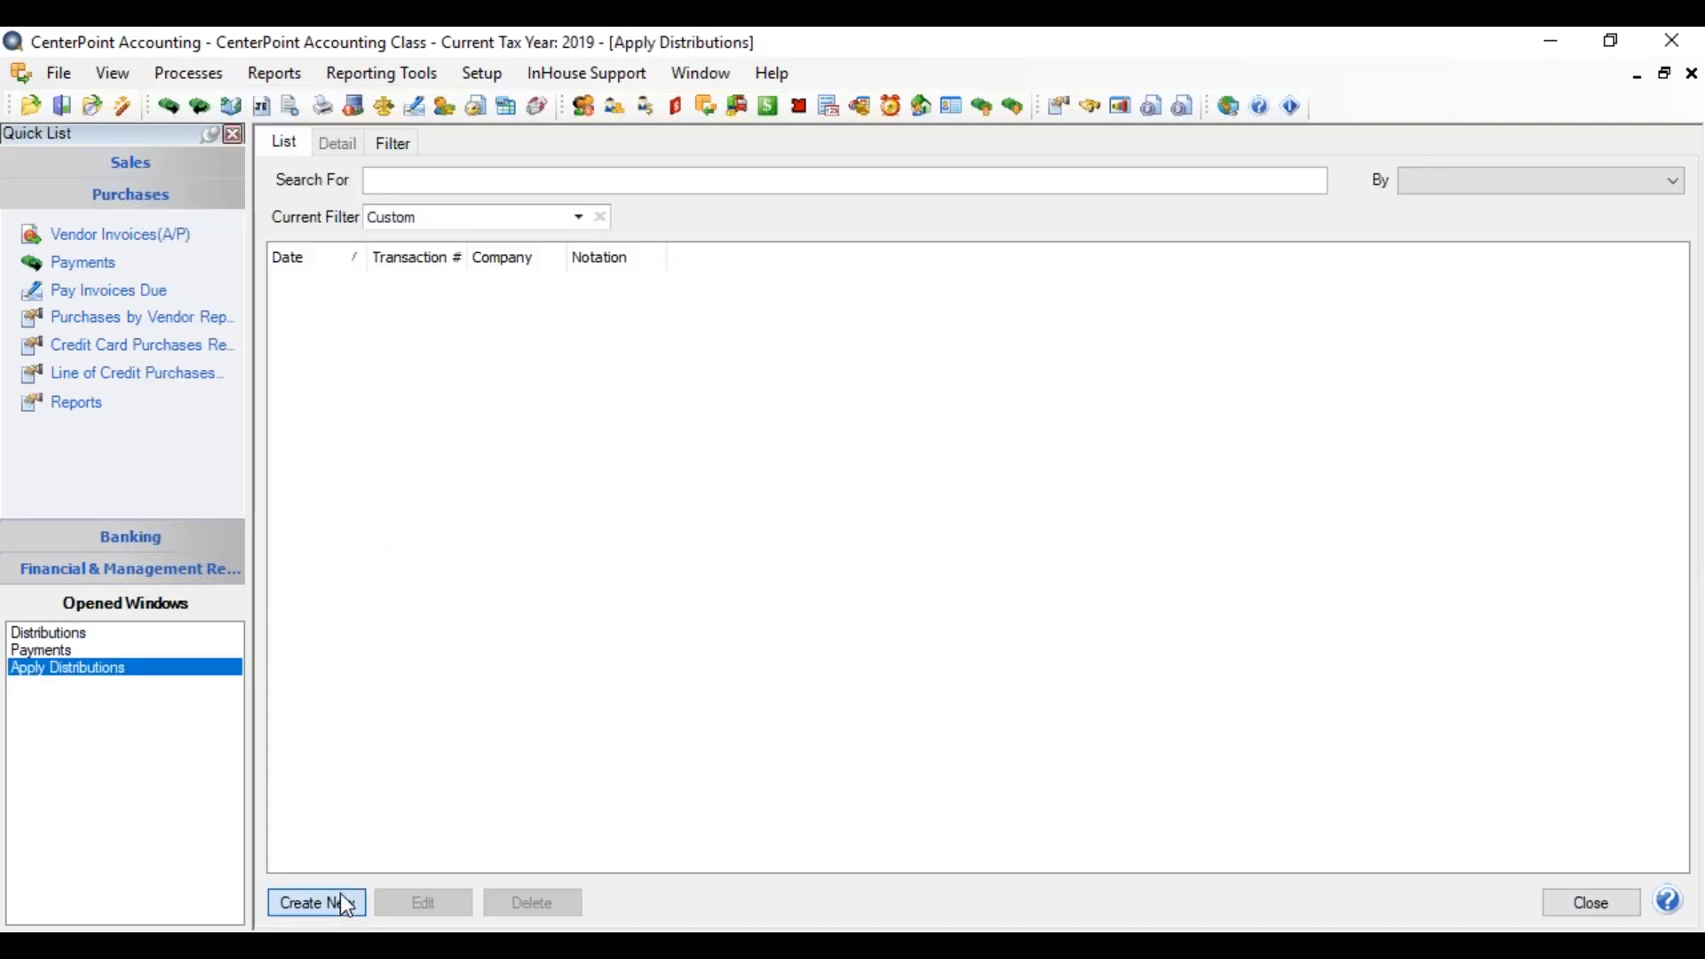
pyautogui.click(810, 653)
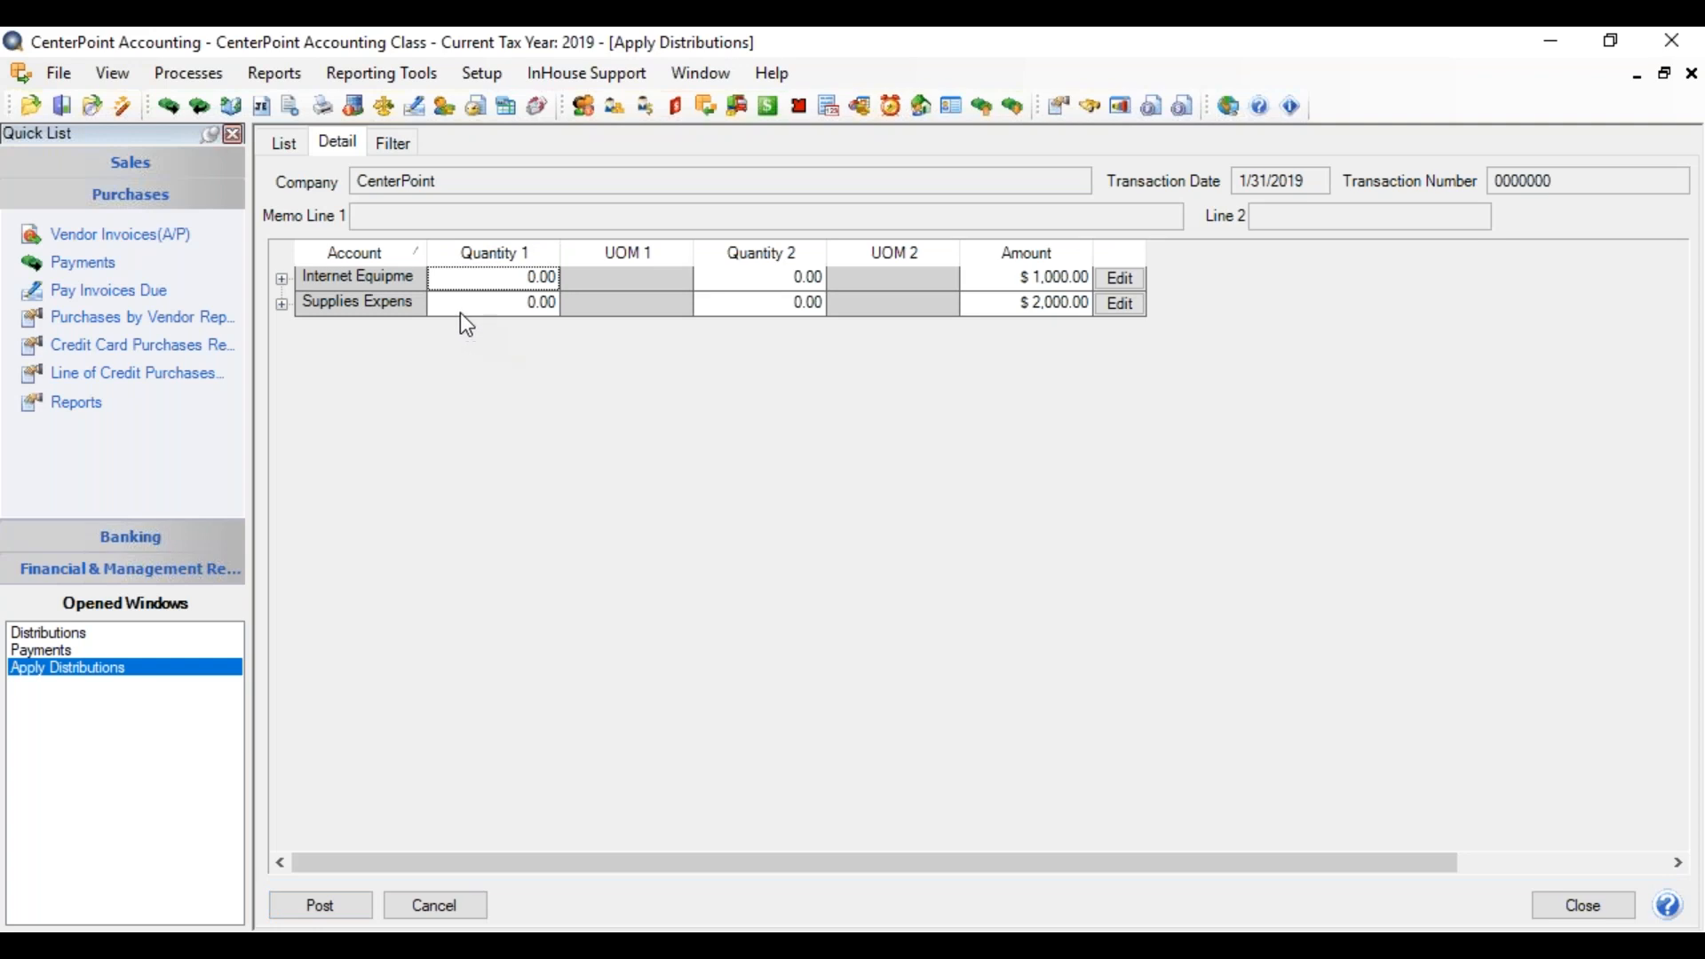
# Review the profit center and location breakdown of the internet equipment and supplies expense accounts and cancel the transaction without posting.
pyautogui.click(281, 278)
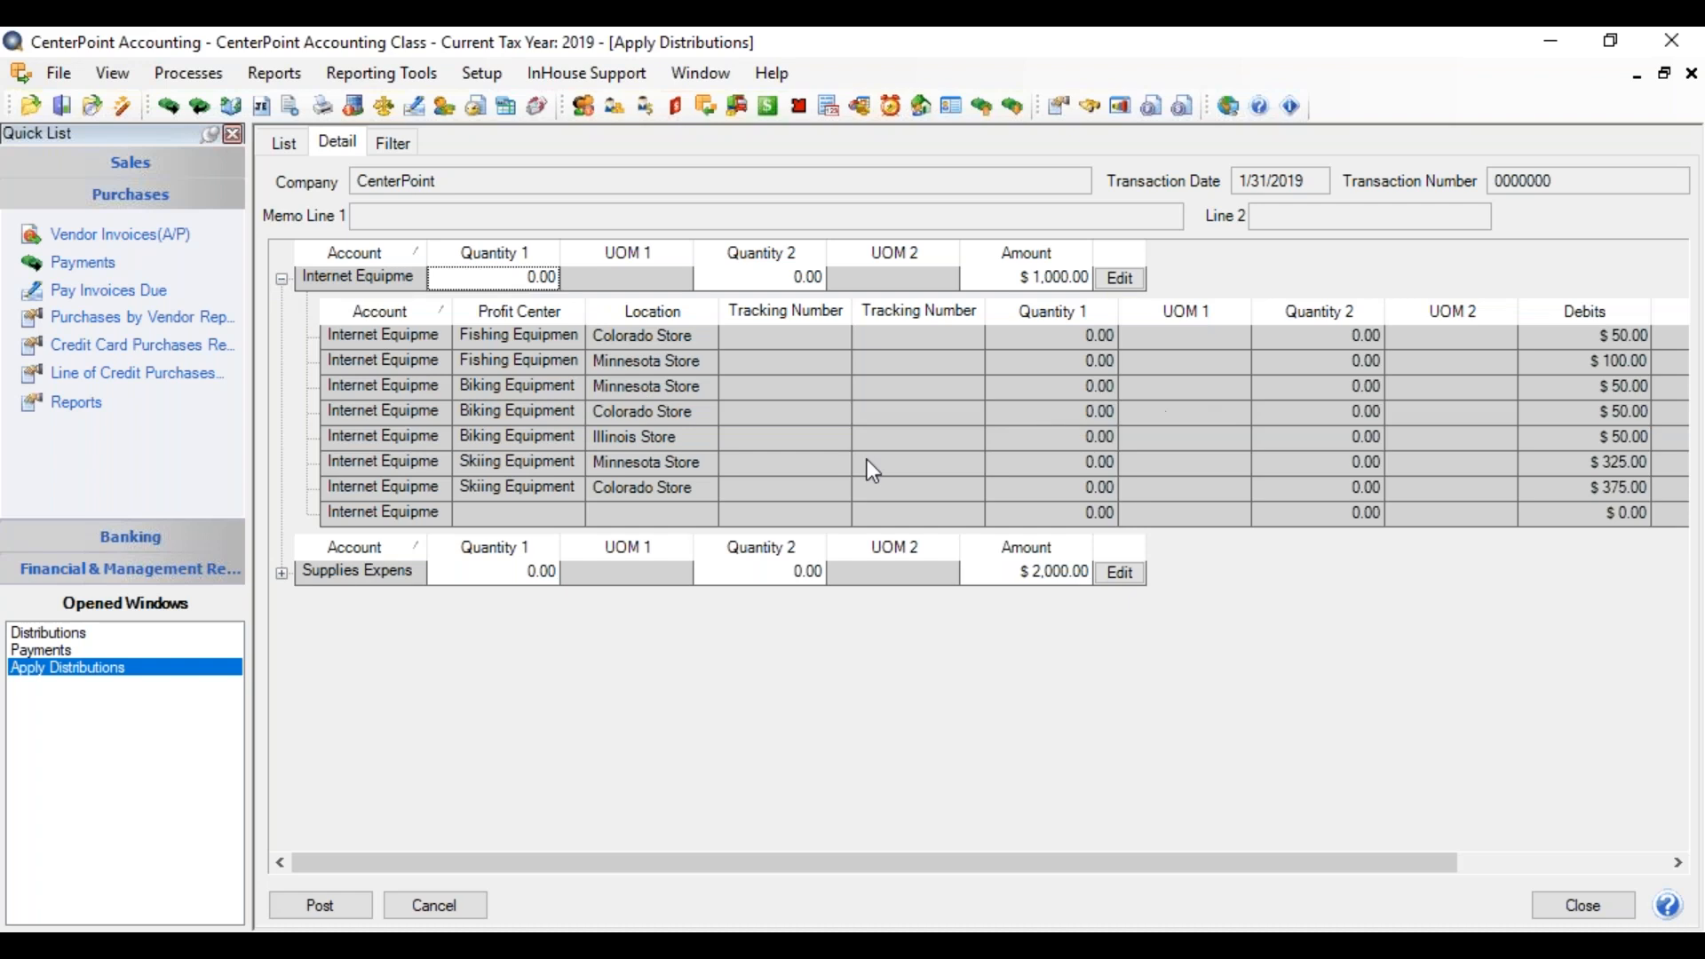
pyautogui.click(281, 573)
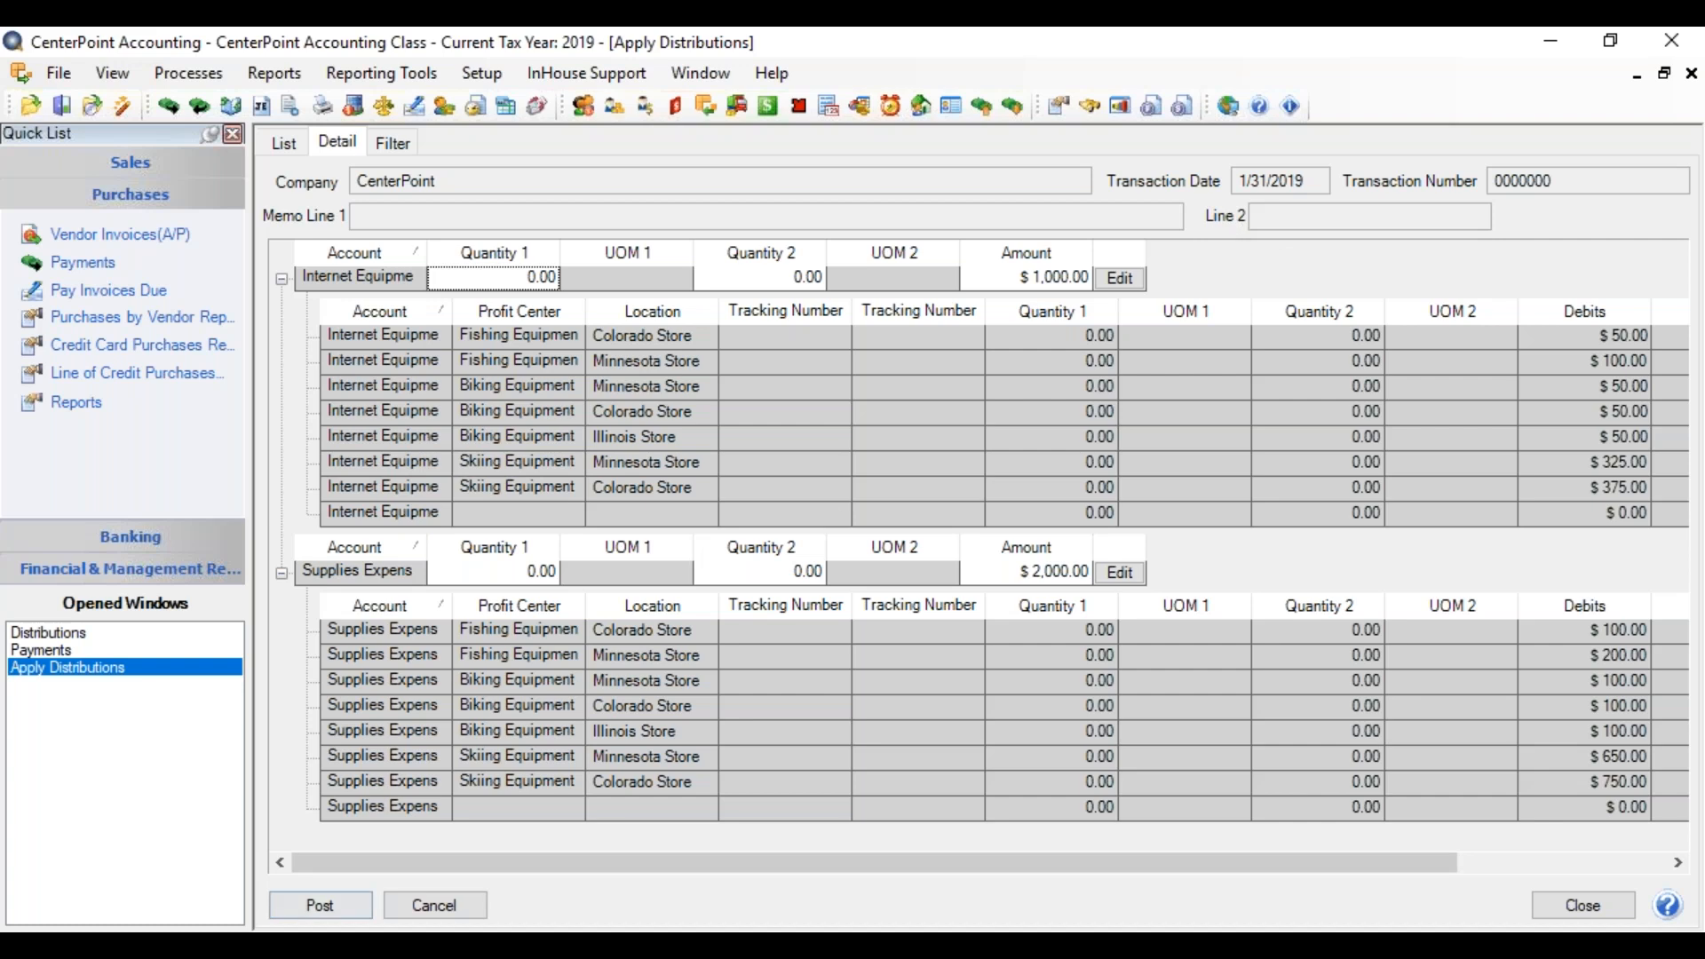
pyautogui.click(450, 901)
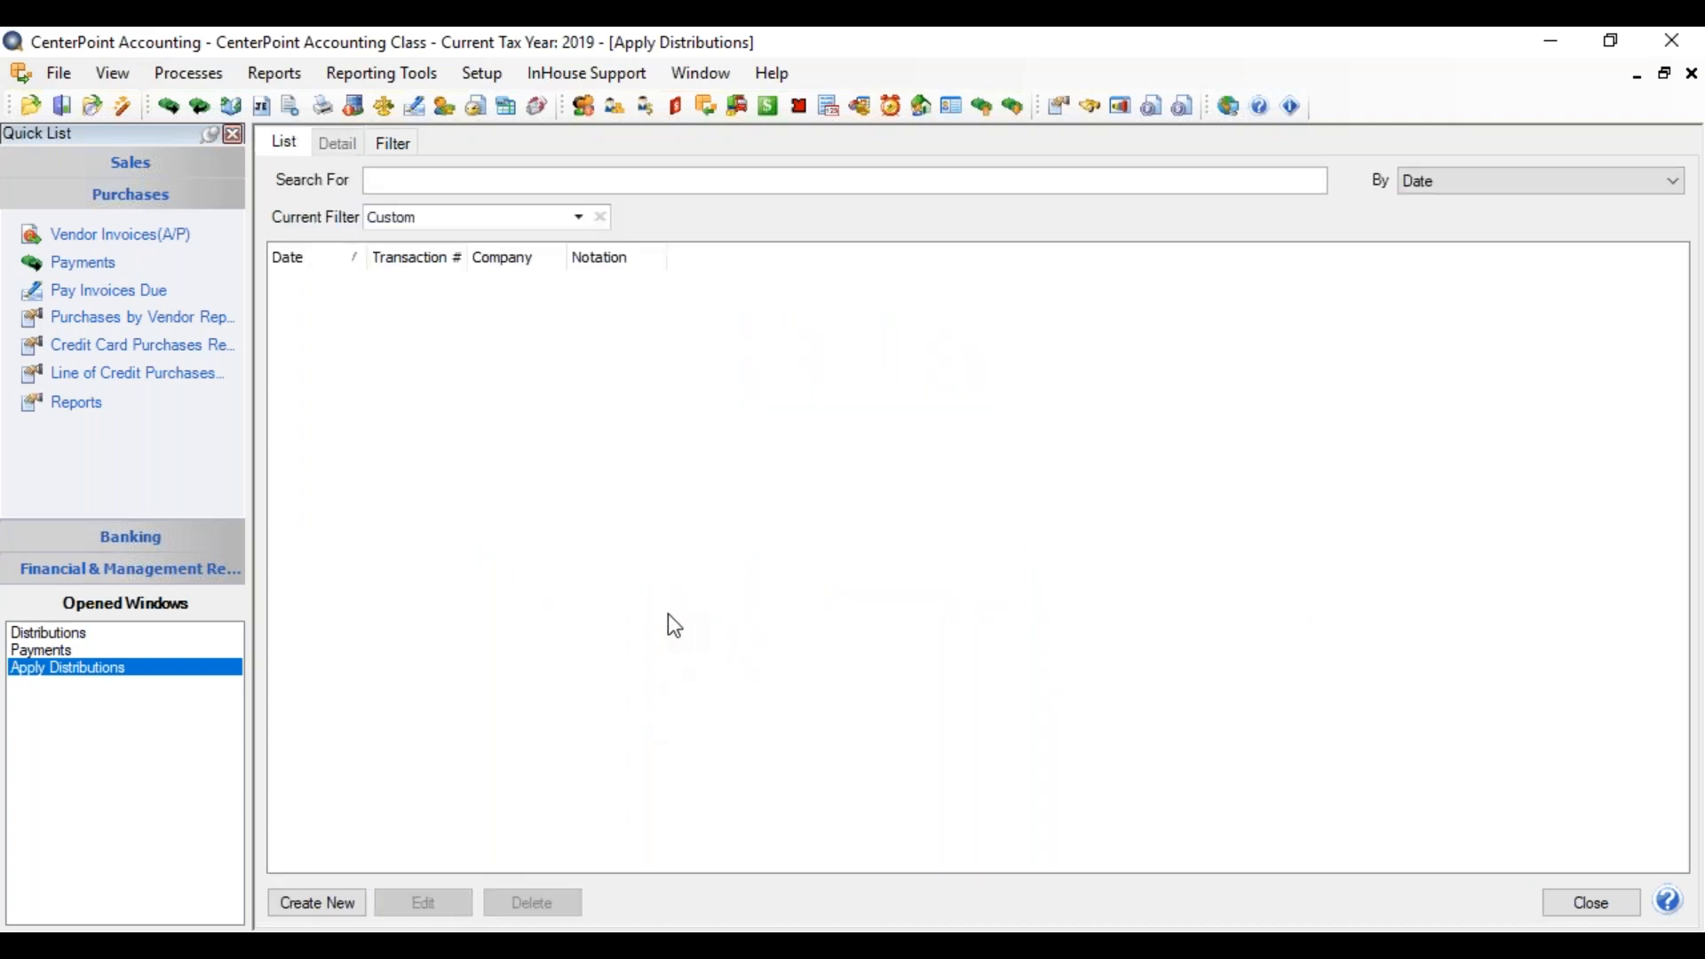